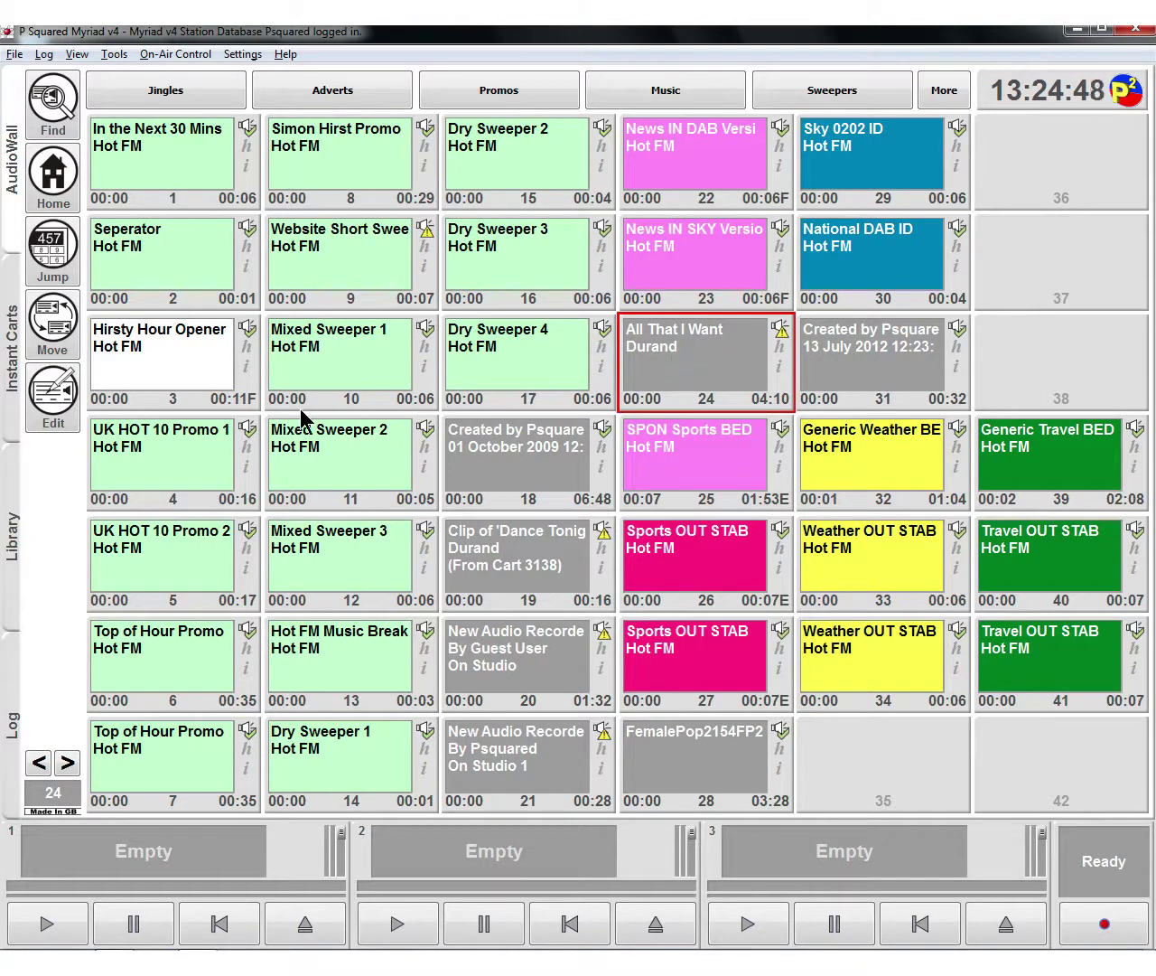
- Open cart 24, "All That I Want", for editing
click(56, 414)
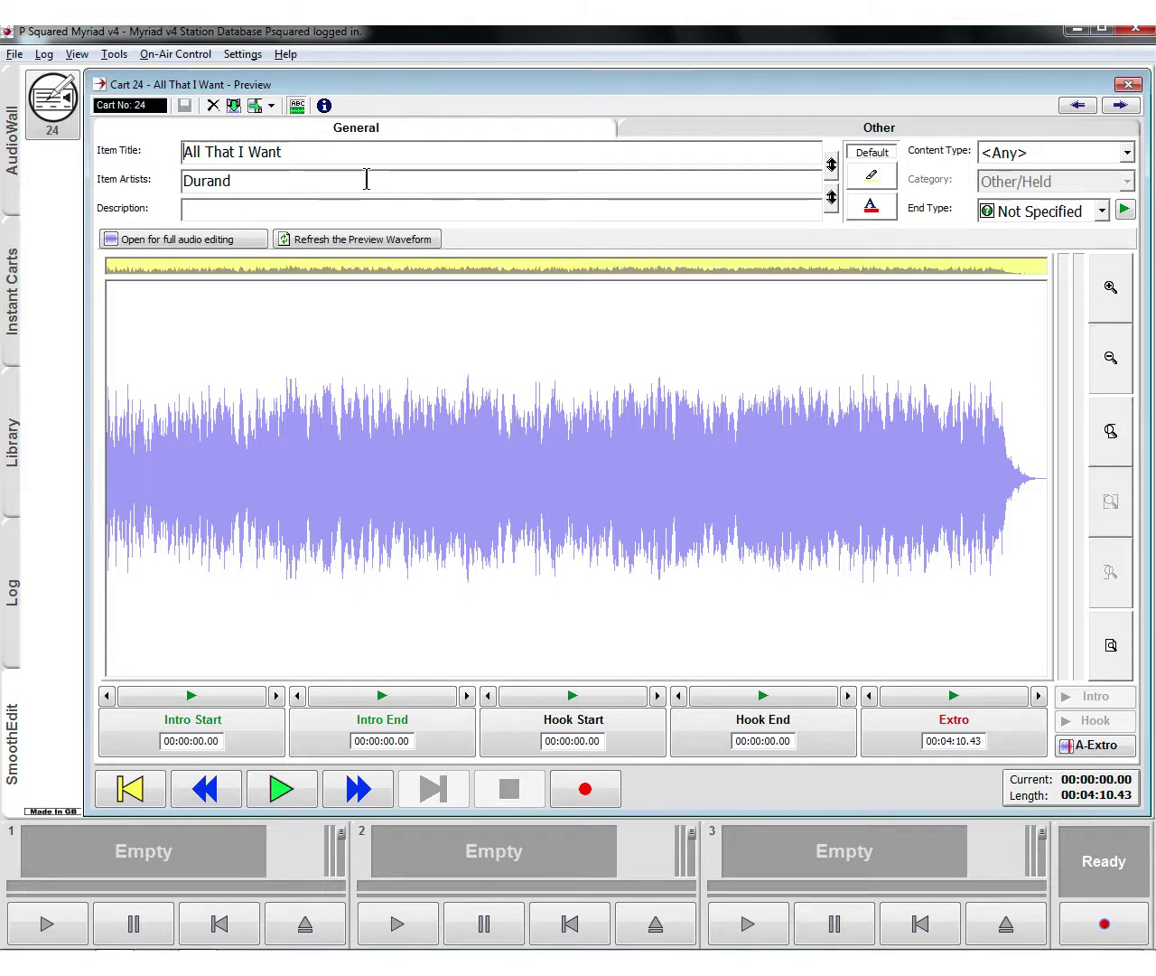
- Try swapping the item title with the artist and the artist with the description, restoring each text to its original field
click(833, 170)
click(833, 170)
click(832, 198)
click(832, 199)
click(832, 199)
click(831, 199)
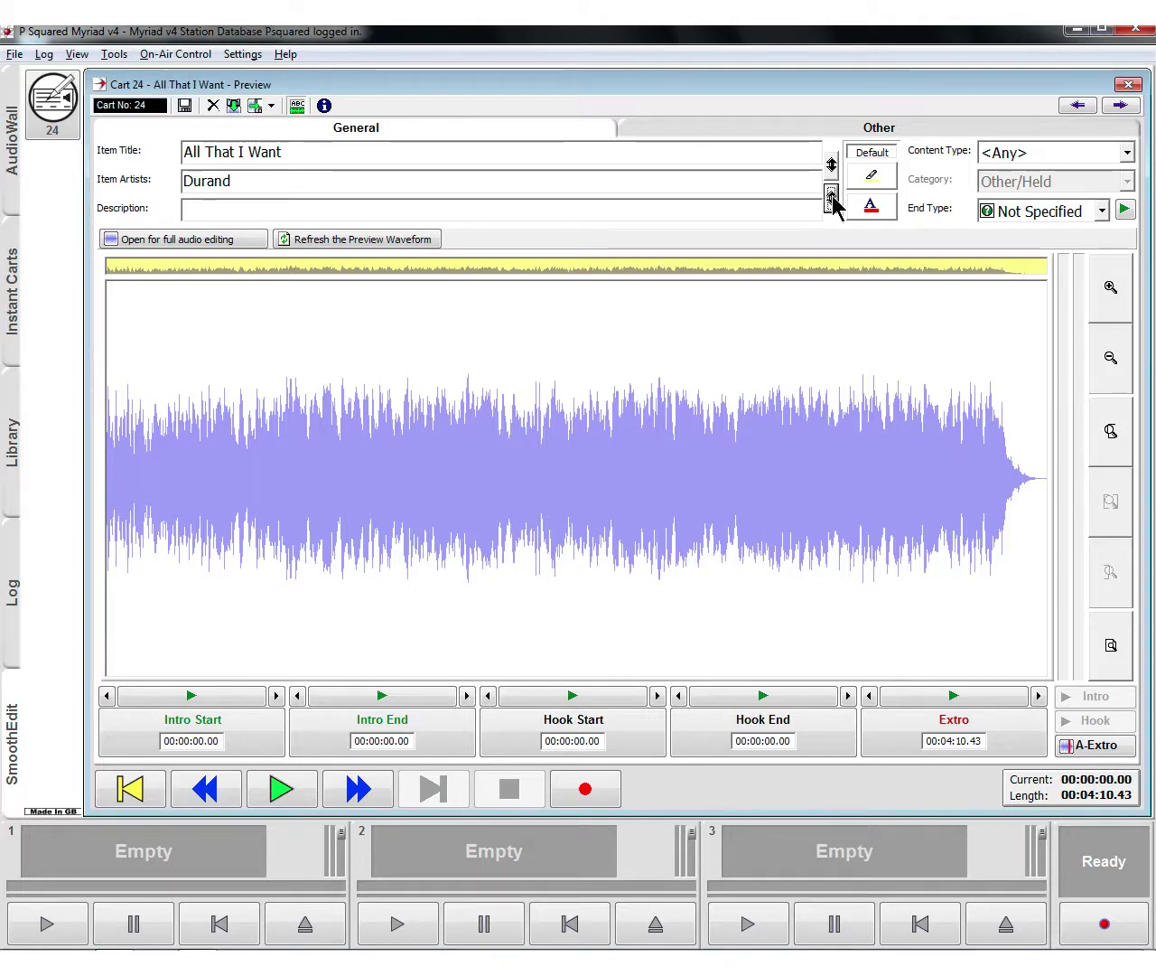
click(832, 167)
click(830, 167)
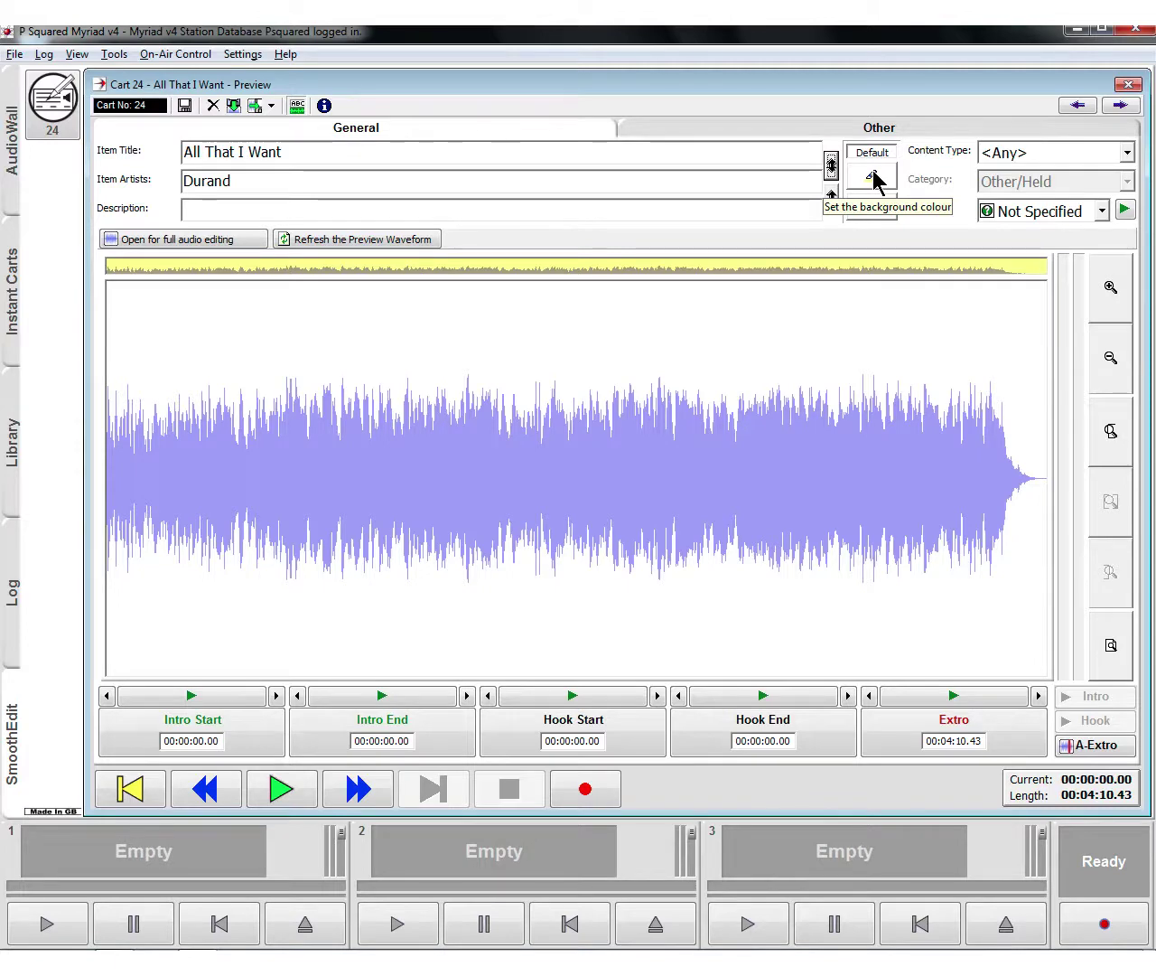
- Try a pink background with white text for the cart, and reset its colours to the default
click(872, 178)
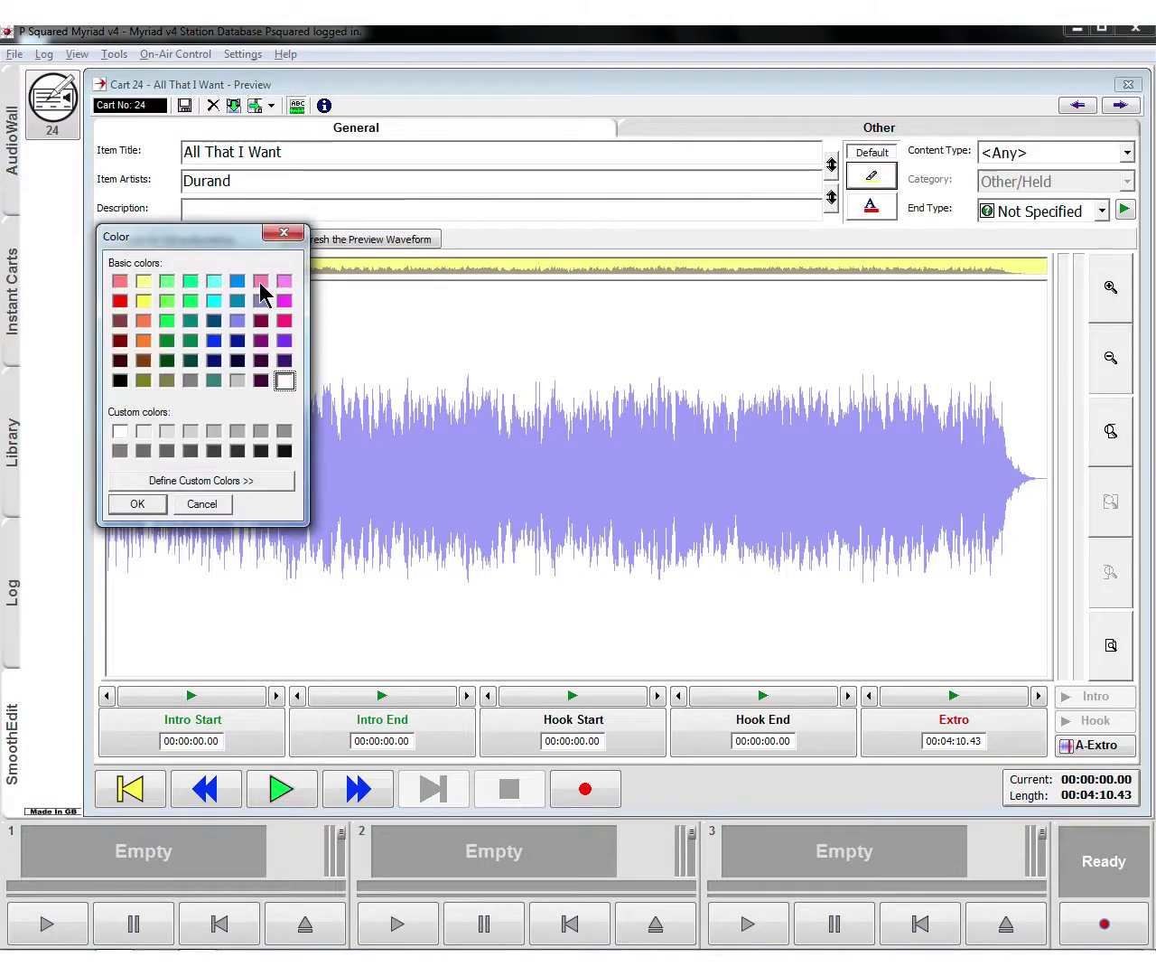
click(261, 282)
click(132, 504)
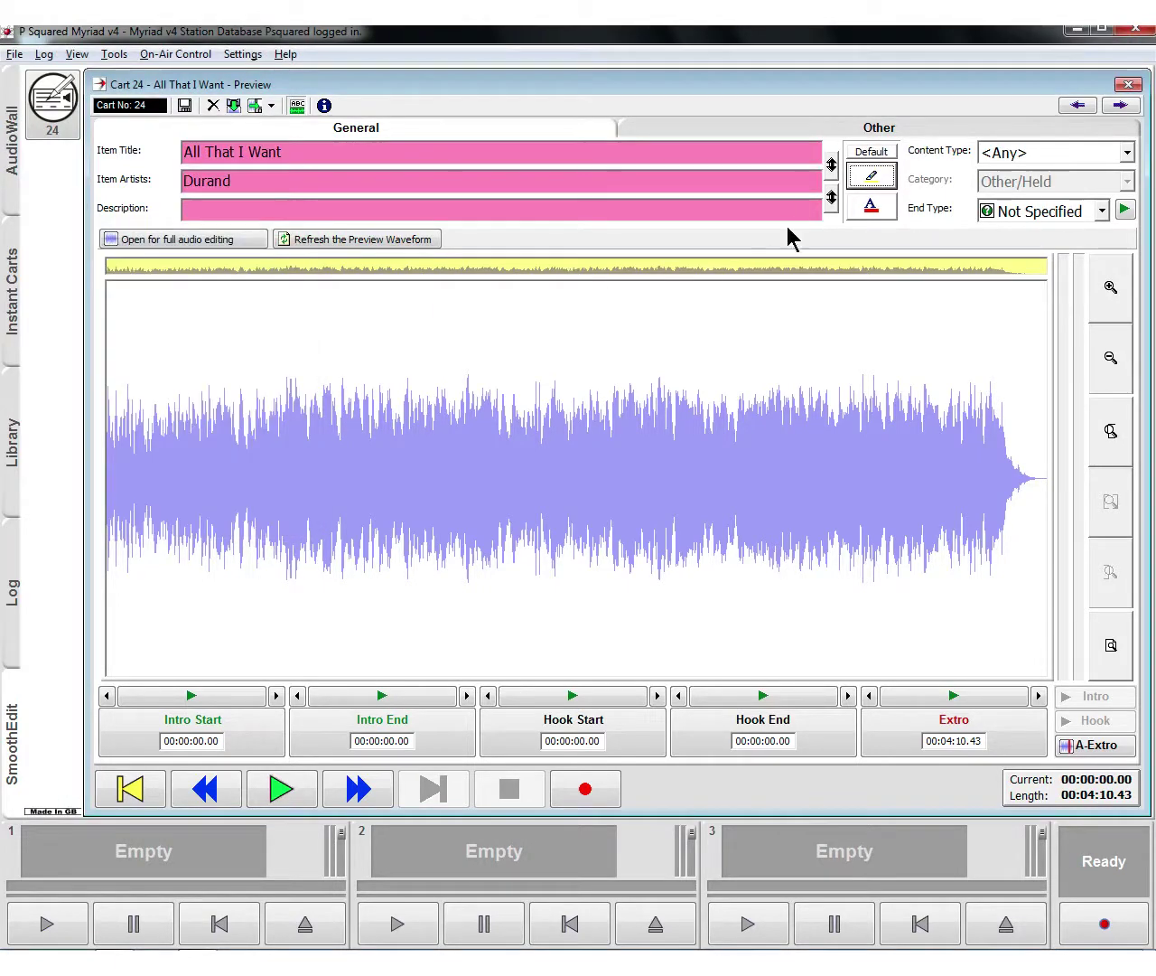
click(870, 207)
click(284, 380)
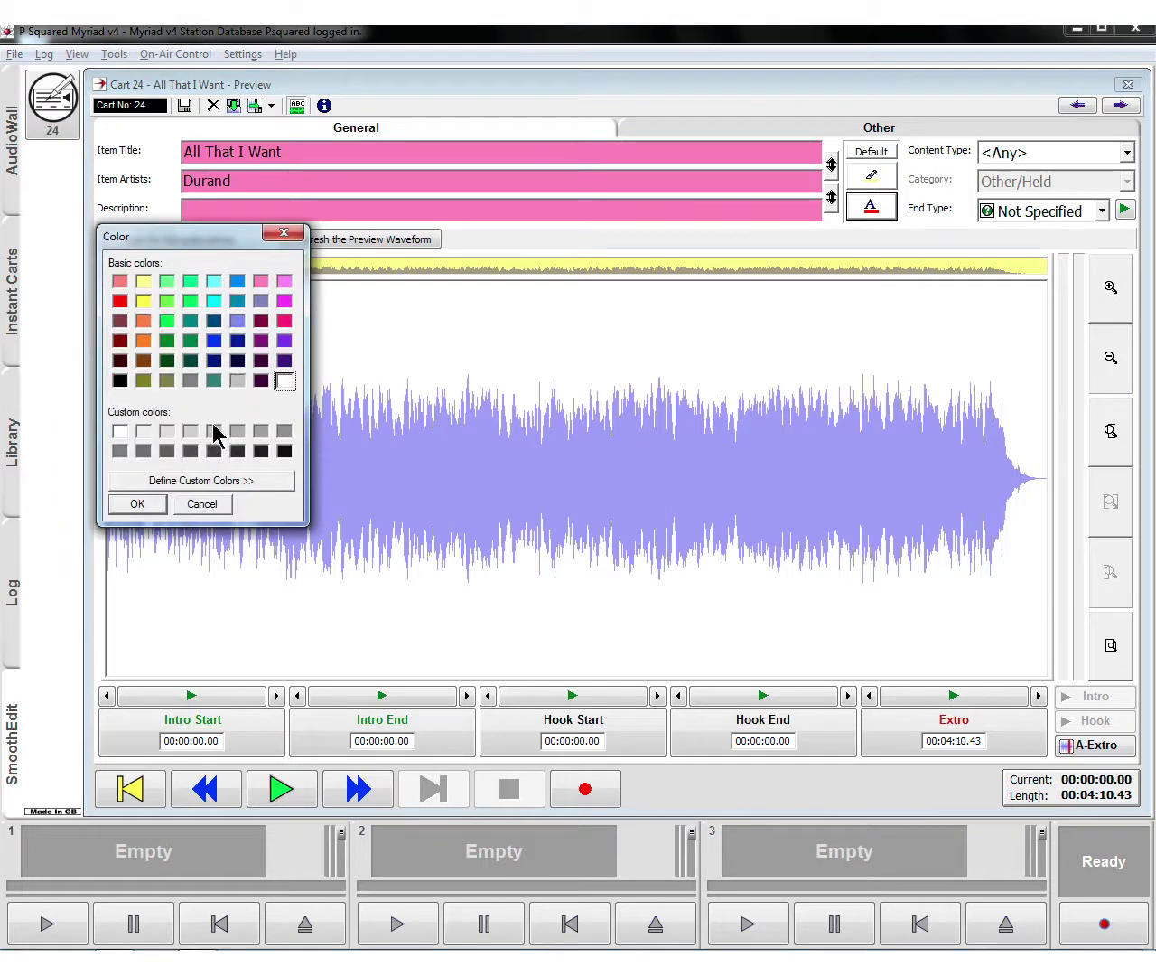
click(141, 505)
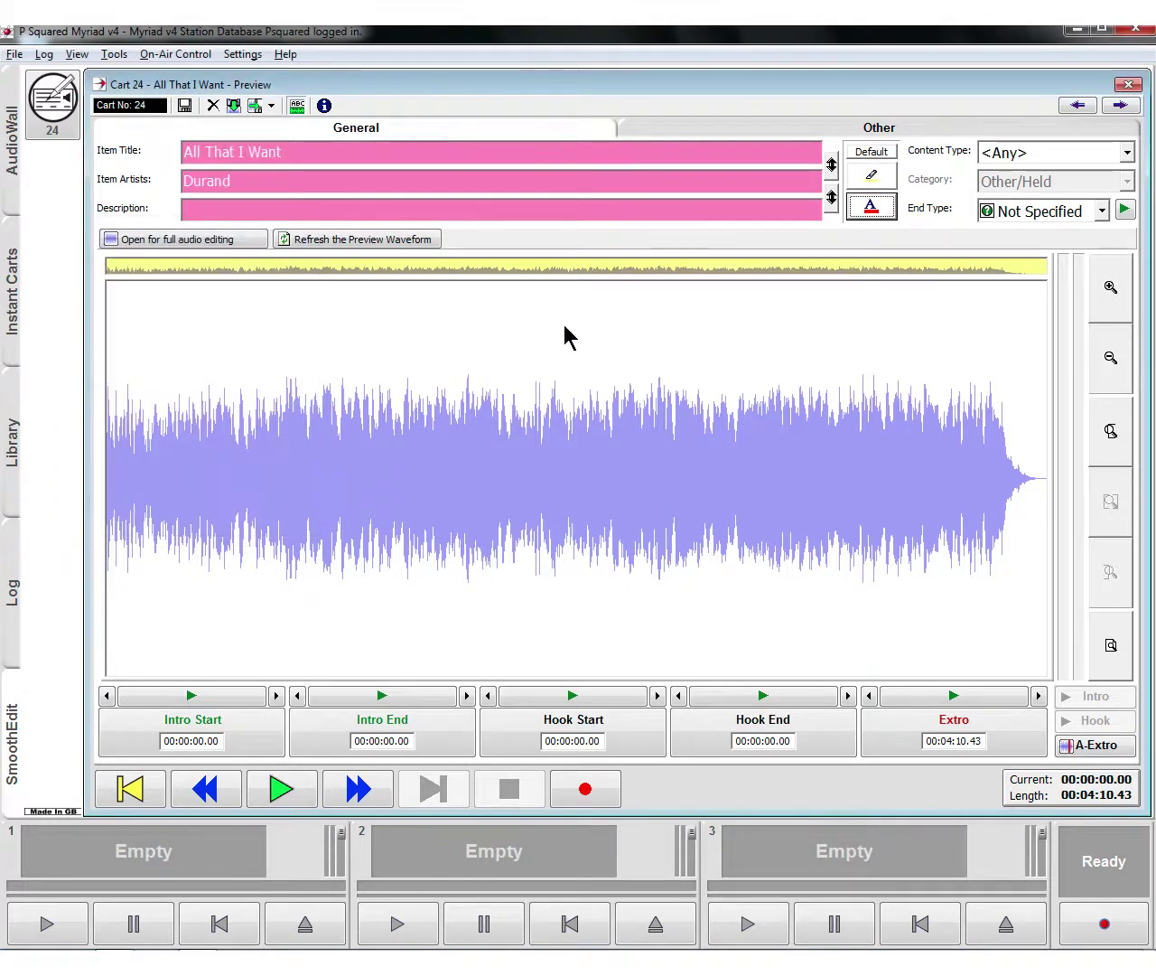
click(872, 154)
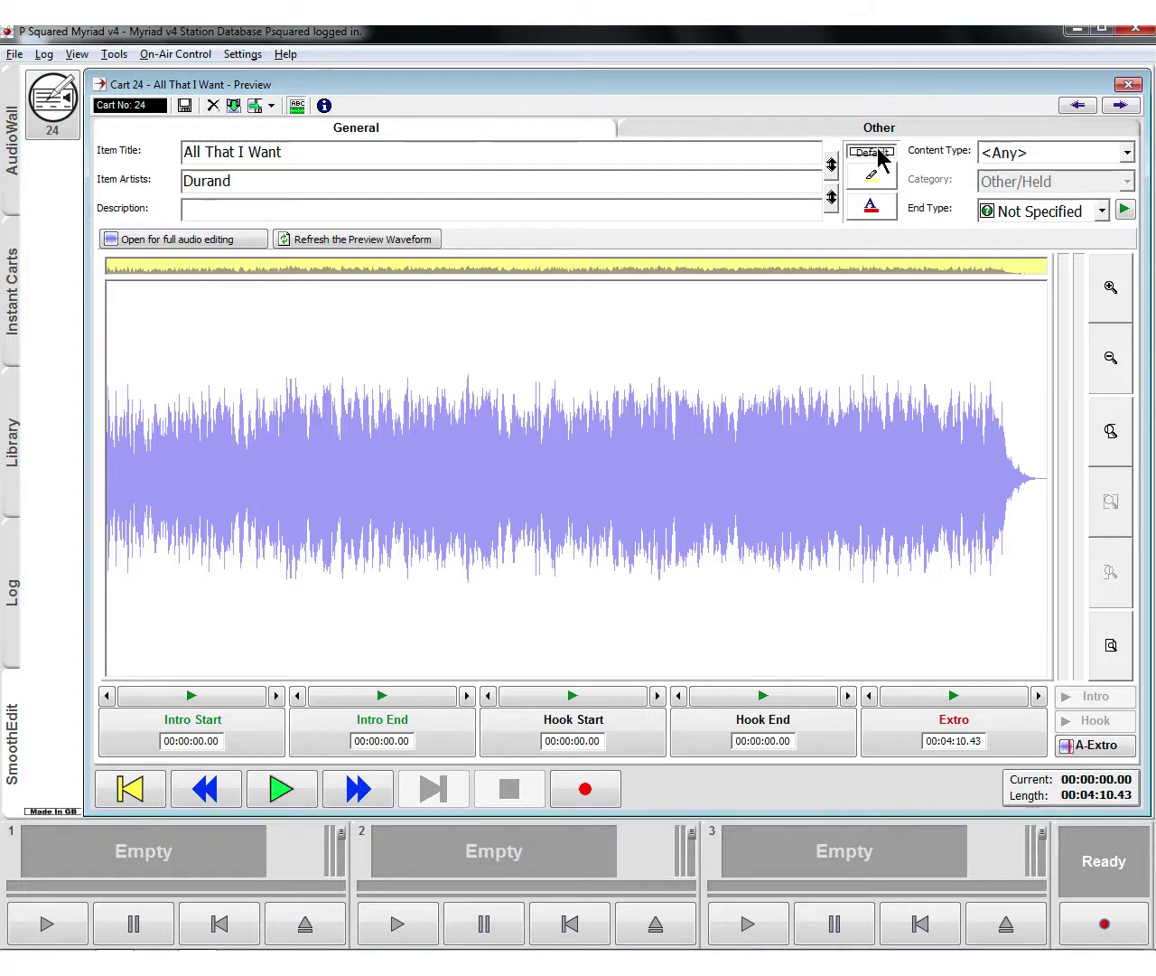
- Set the cart's content type to Music and its category to A-List
click(1128, 155)
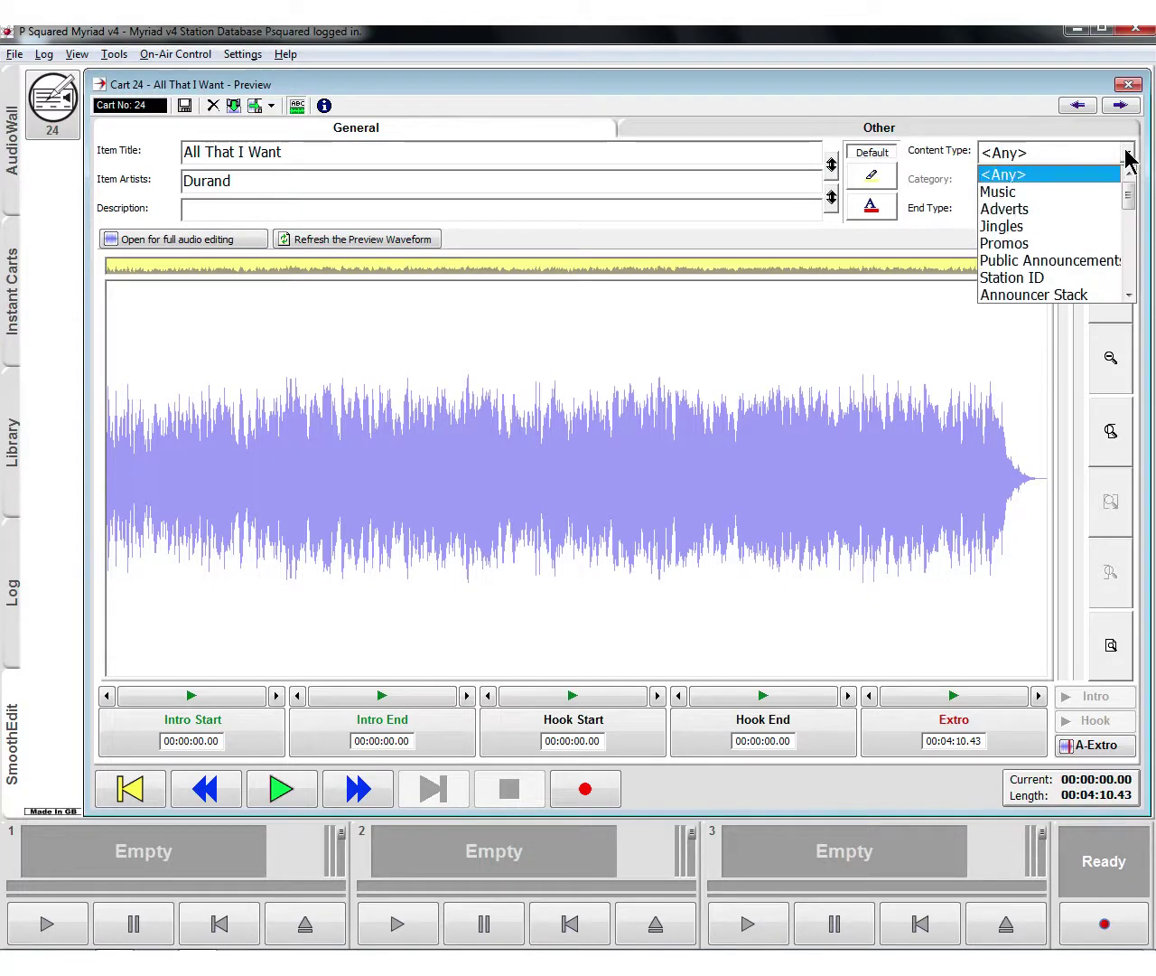
click(1075, 188)
click(1128, 183)
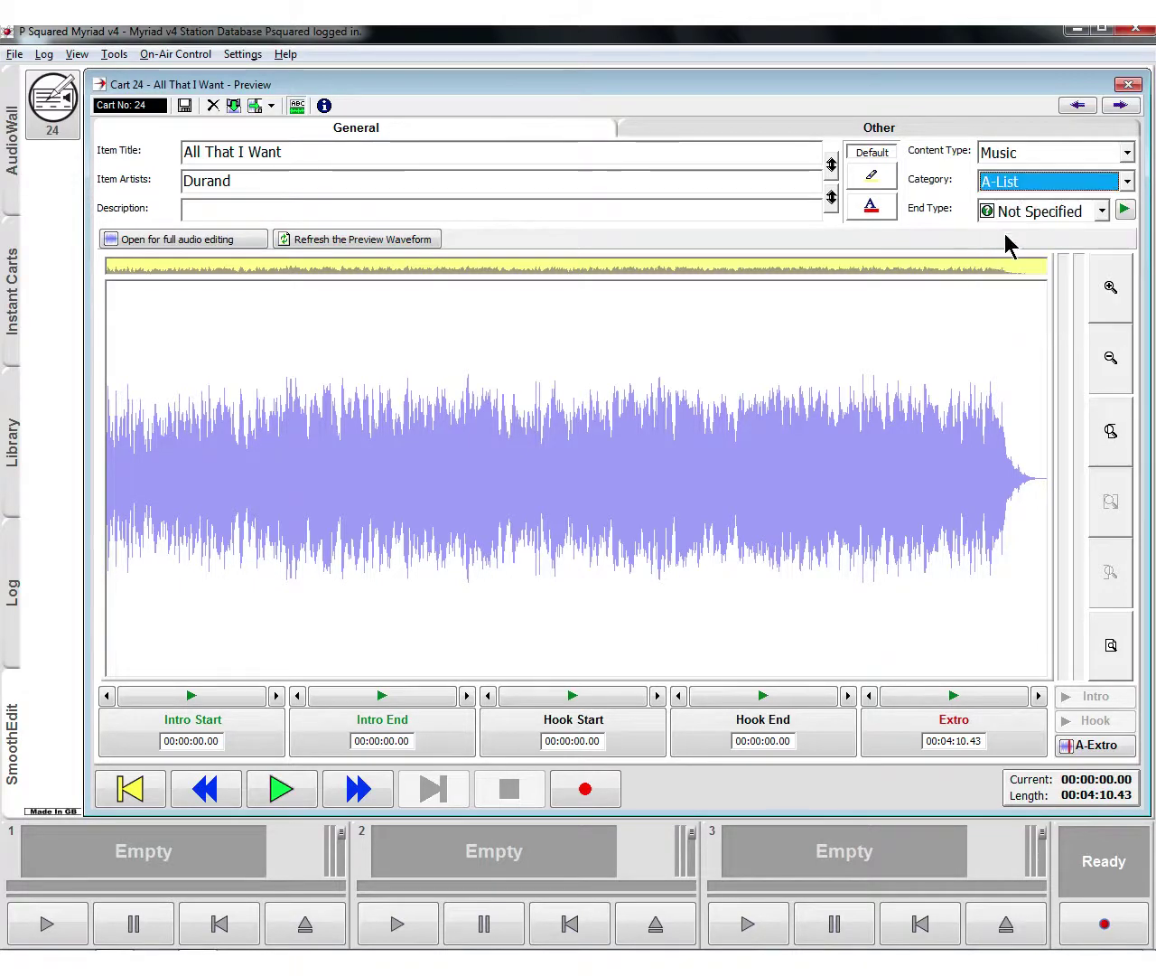
click(1009, 225)
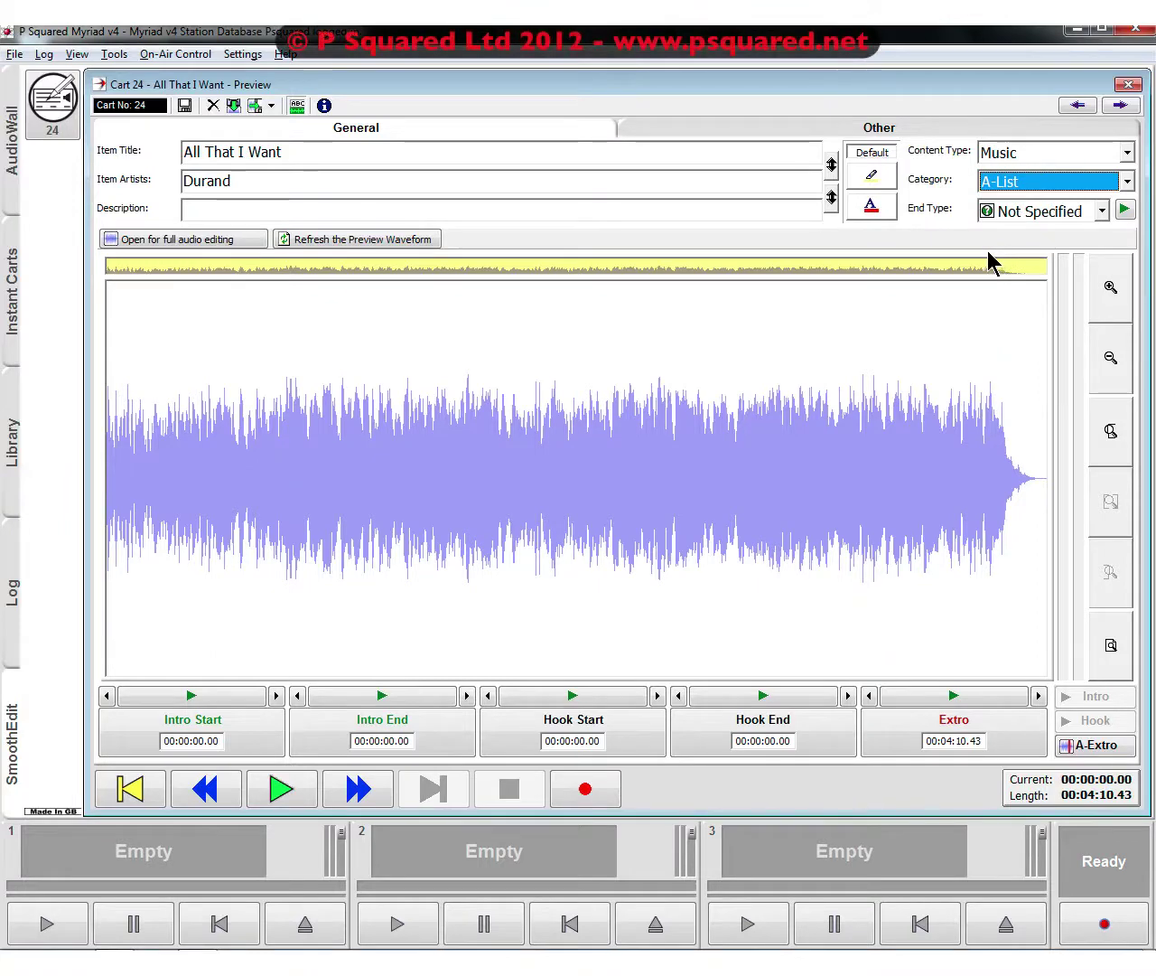
- Audition the end of the track and set its end type to Slow Fade
click(1123, 211)
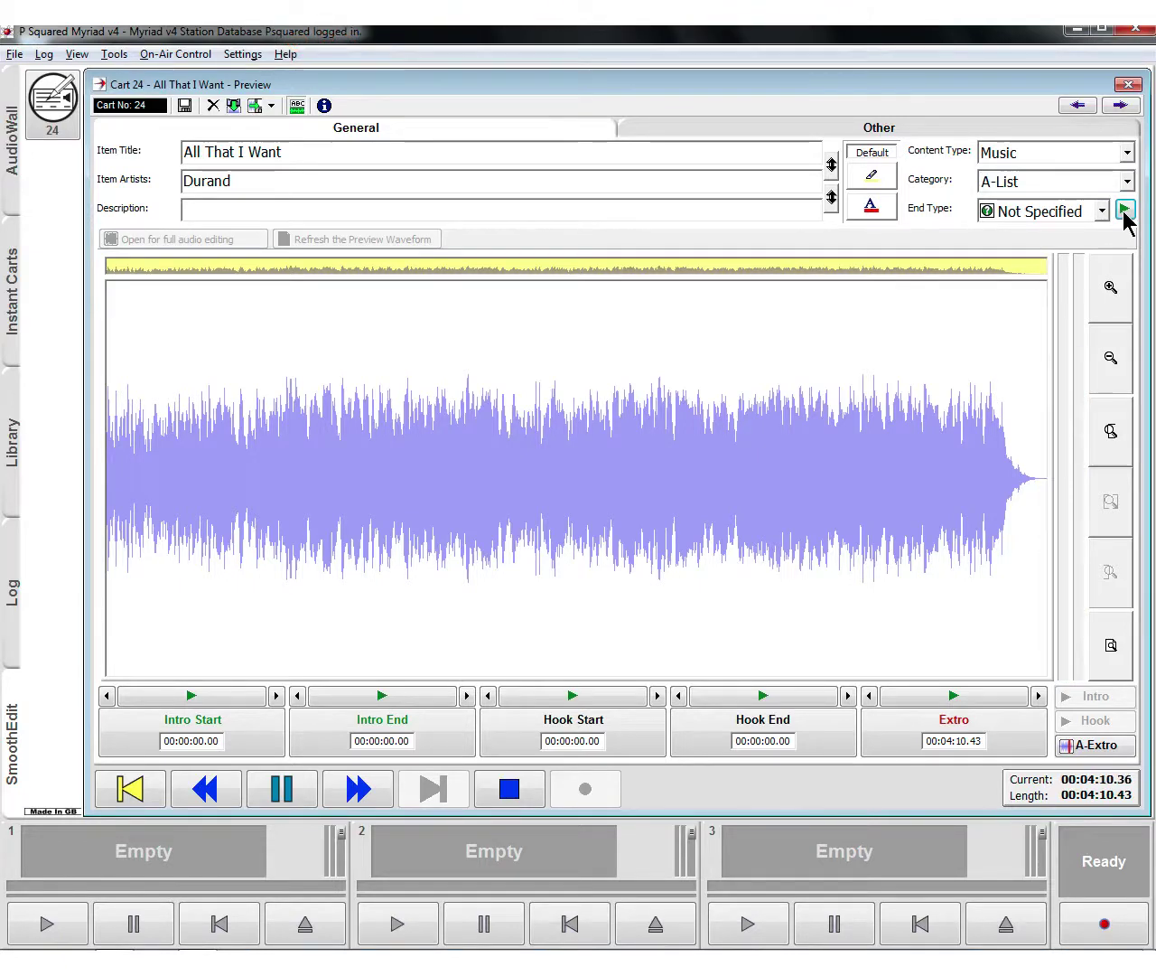
click(1001, 502)
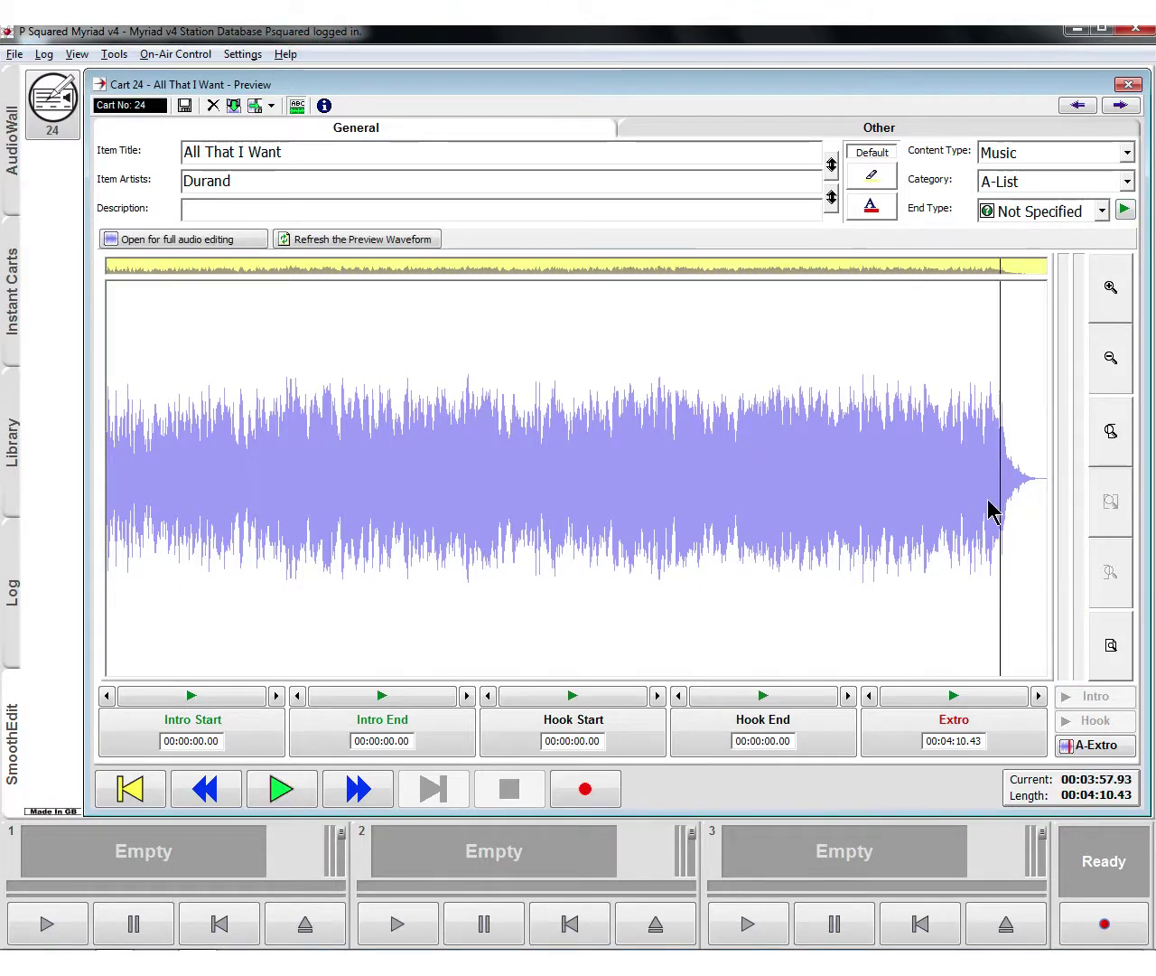
click(988, 501)
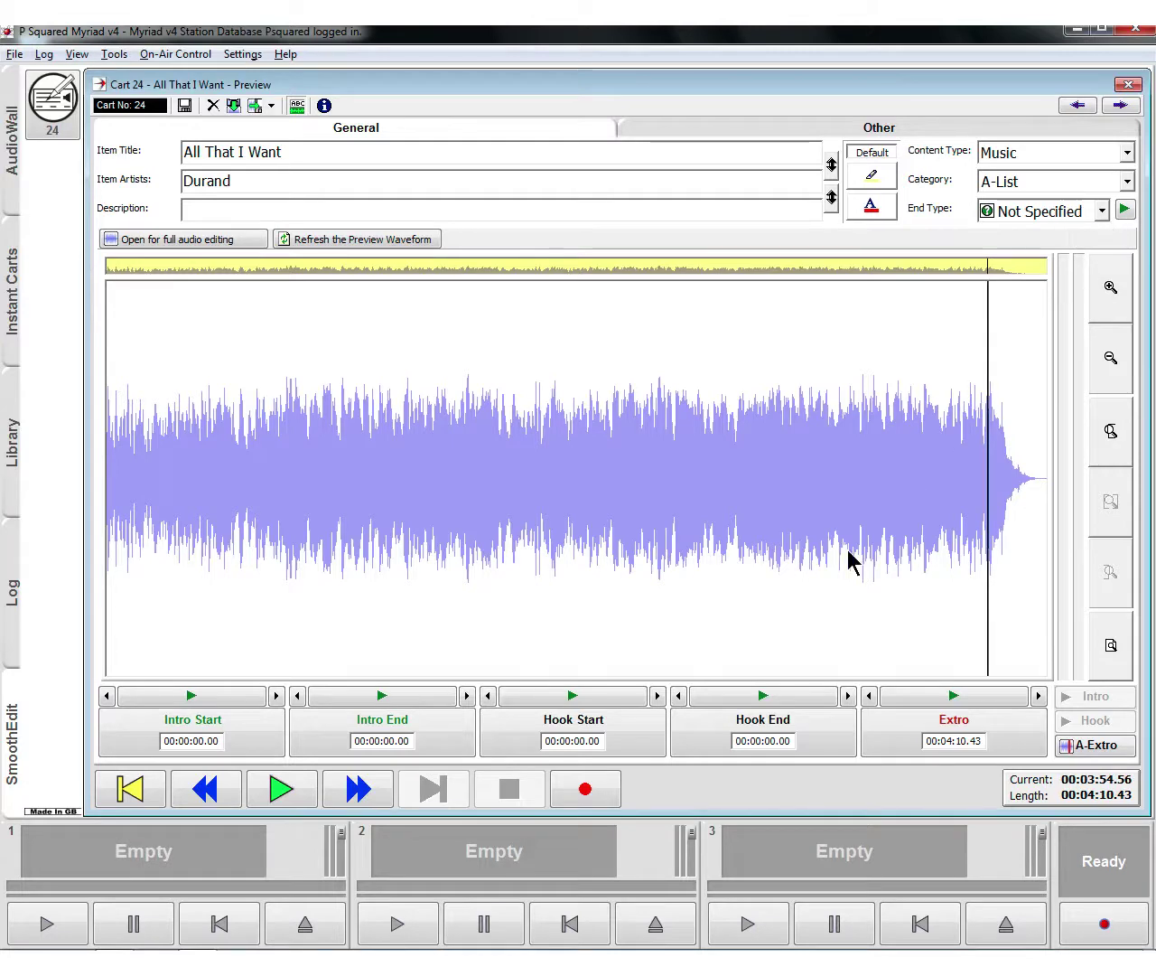
click(280, 789)
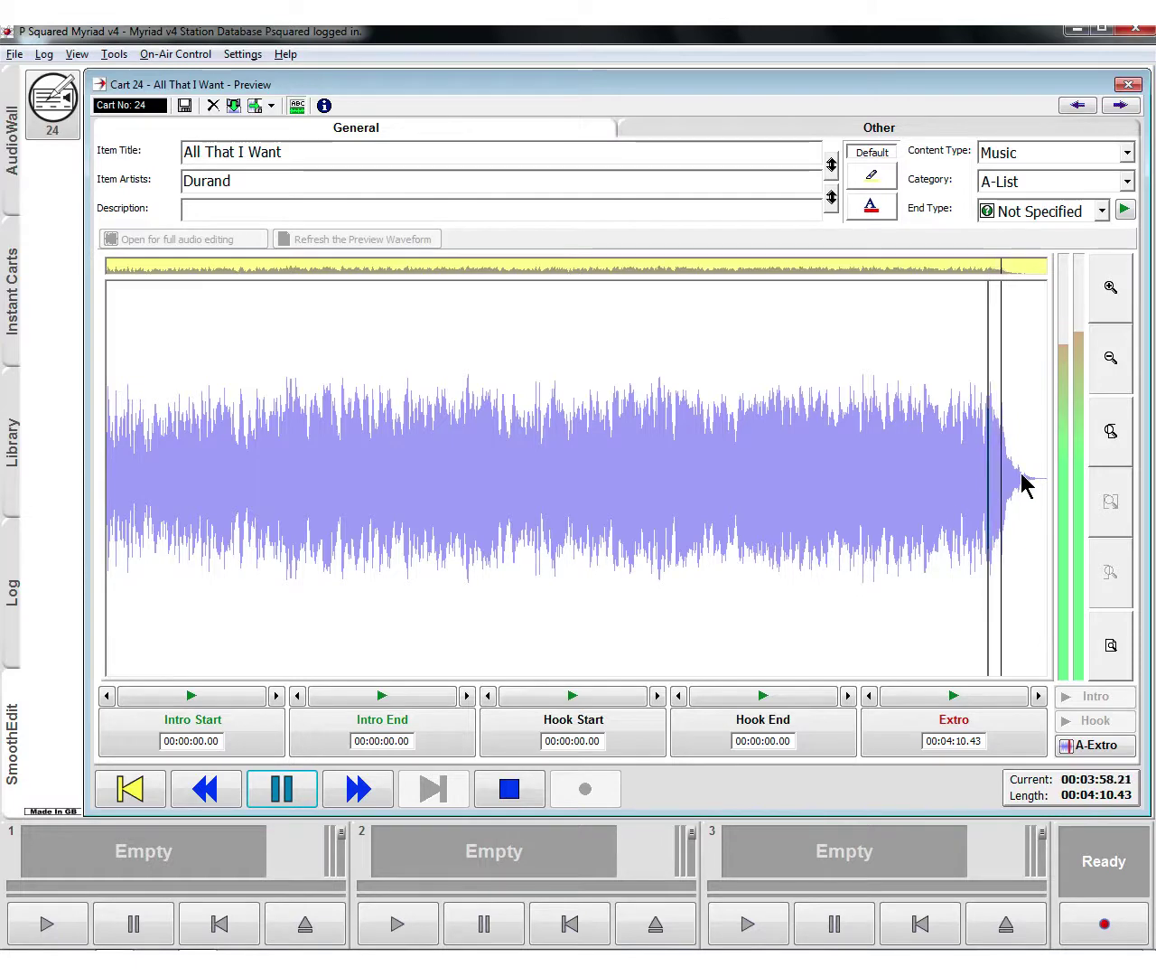
click(1102, 217)
click(982, 296)
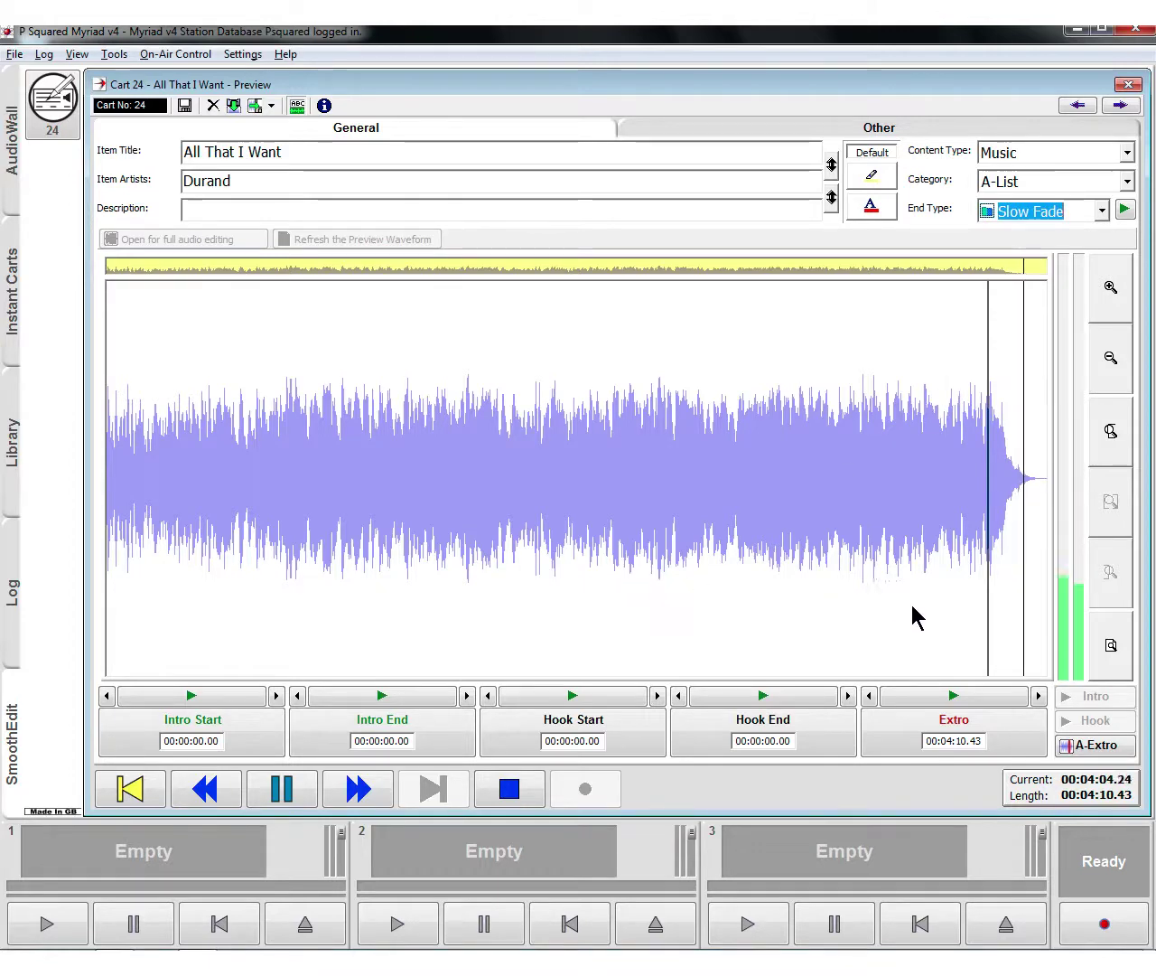
click(509, 788)
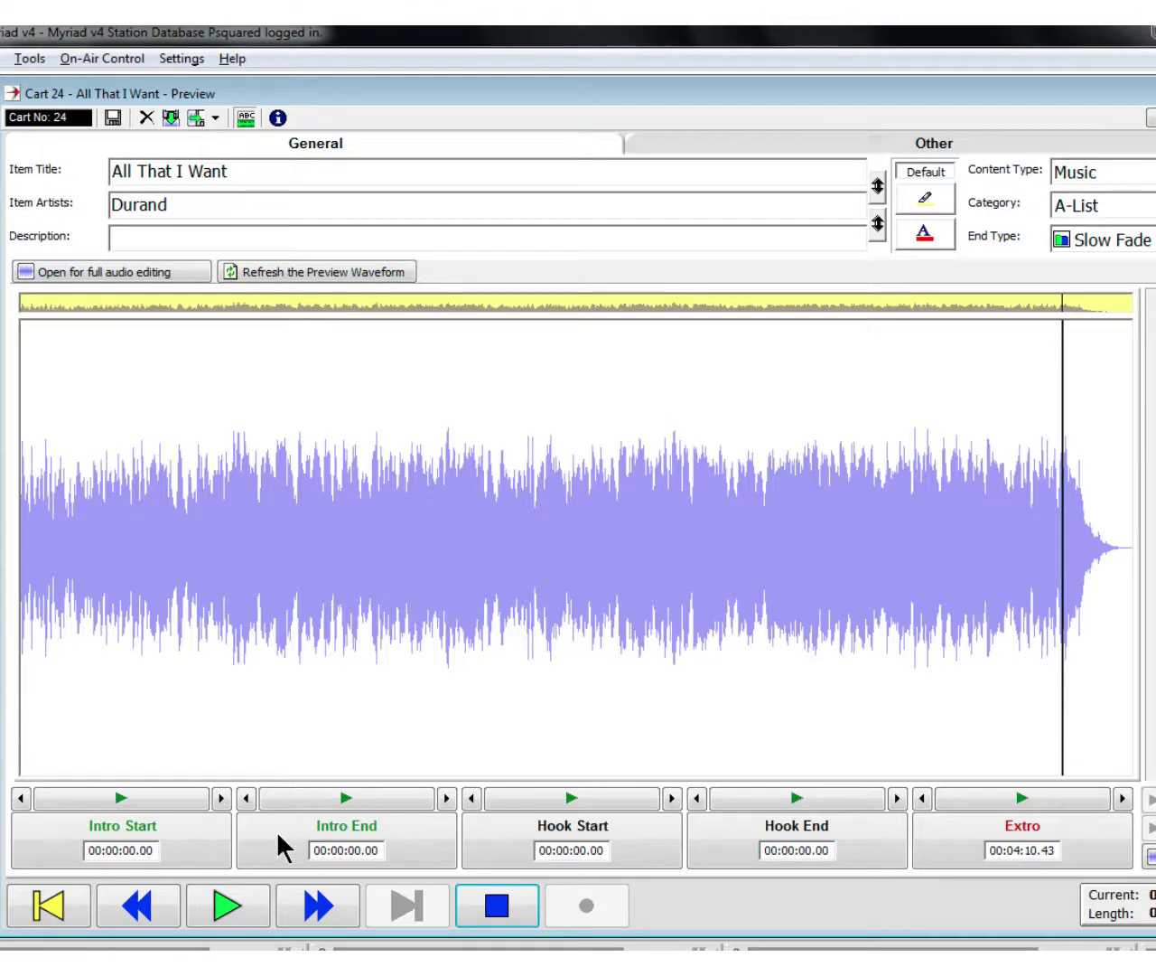
- Play the track from the beginning and mark the Intro End at about 00:00:18.22
click(361, 795)
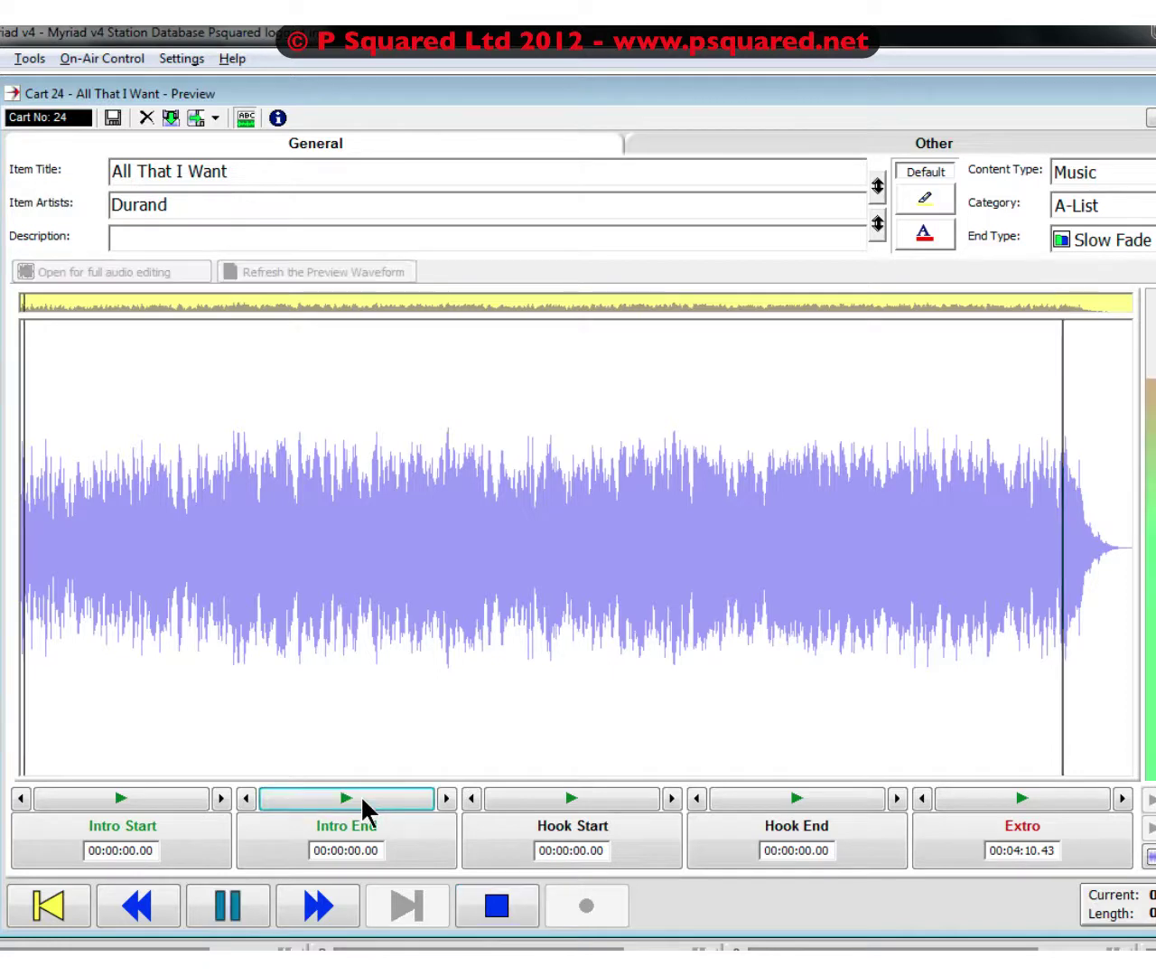
click(409, 828)
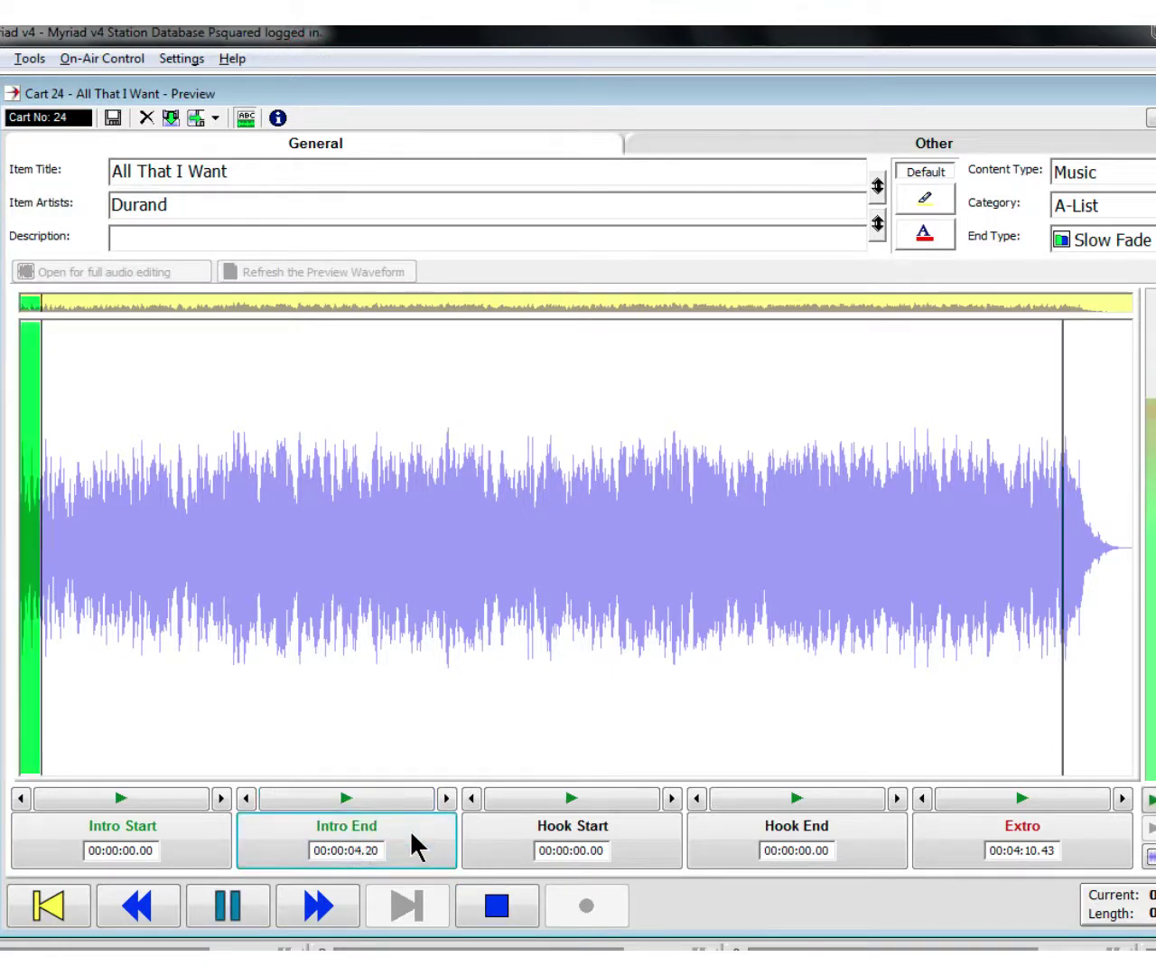
click(410, 828)
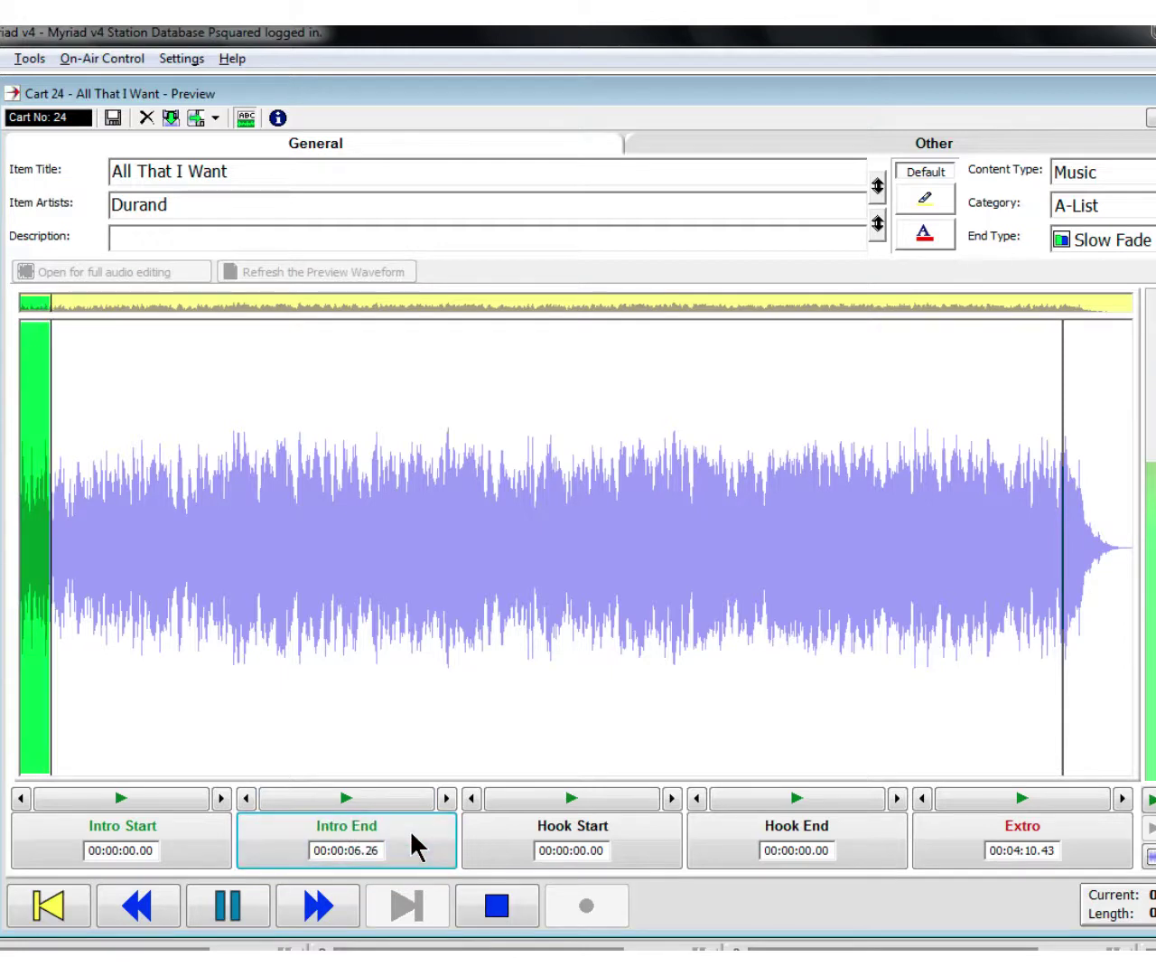
click(409, 828)
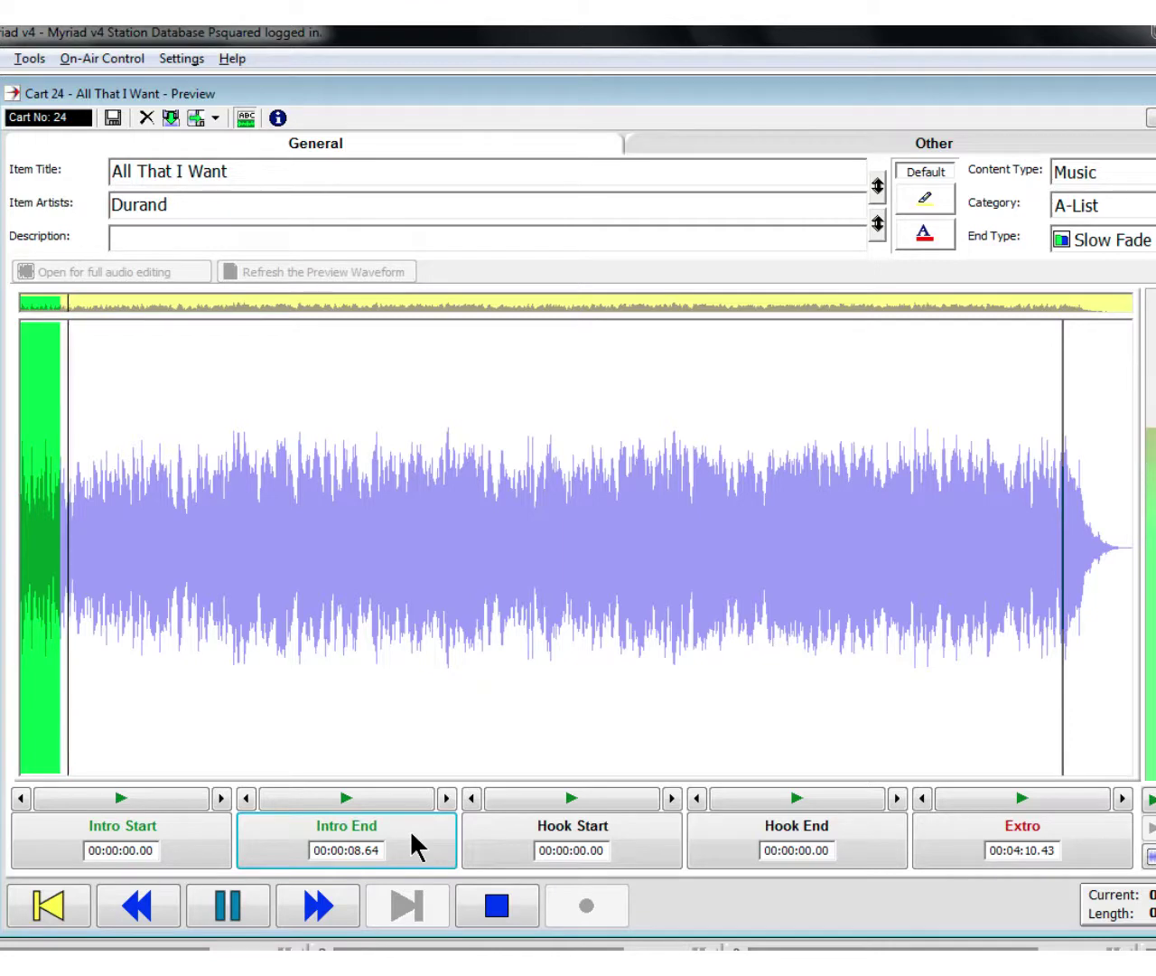
click(409, 828)
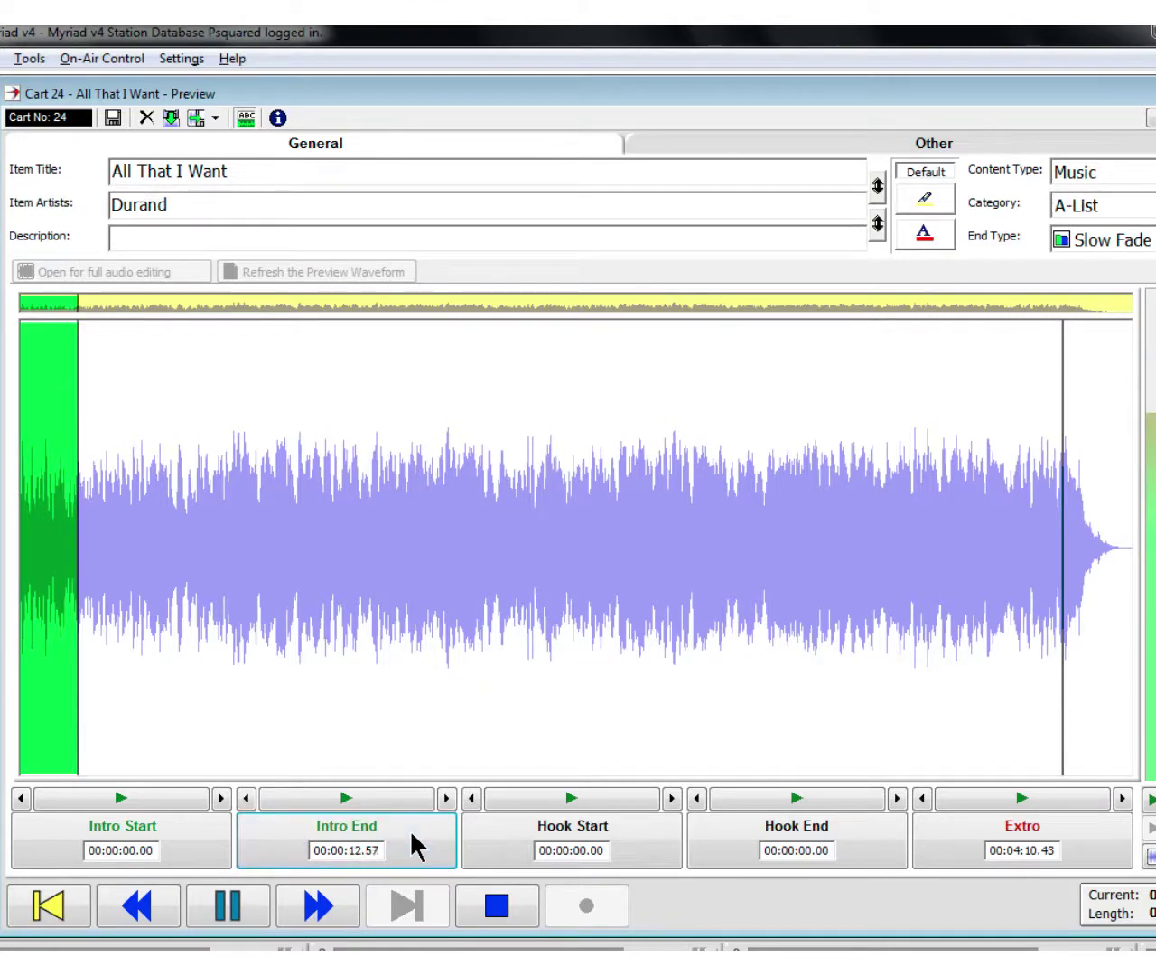
click(397, 835)
click(412, 827)
click(392, 850)
click(423, 856)
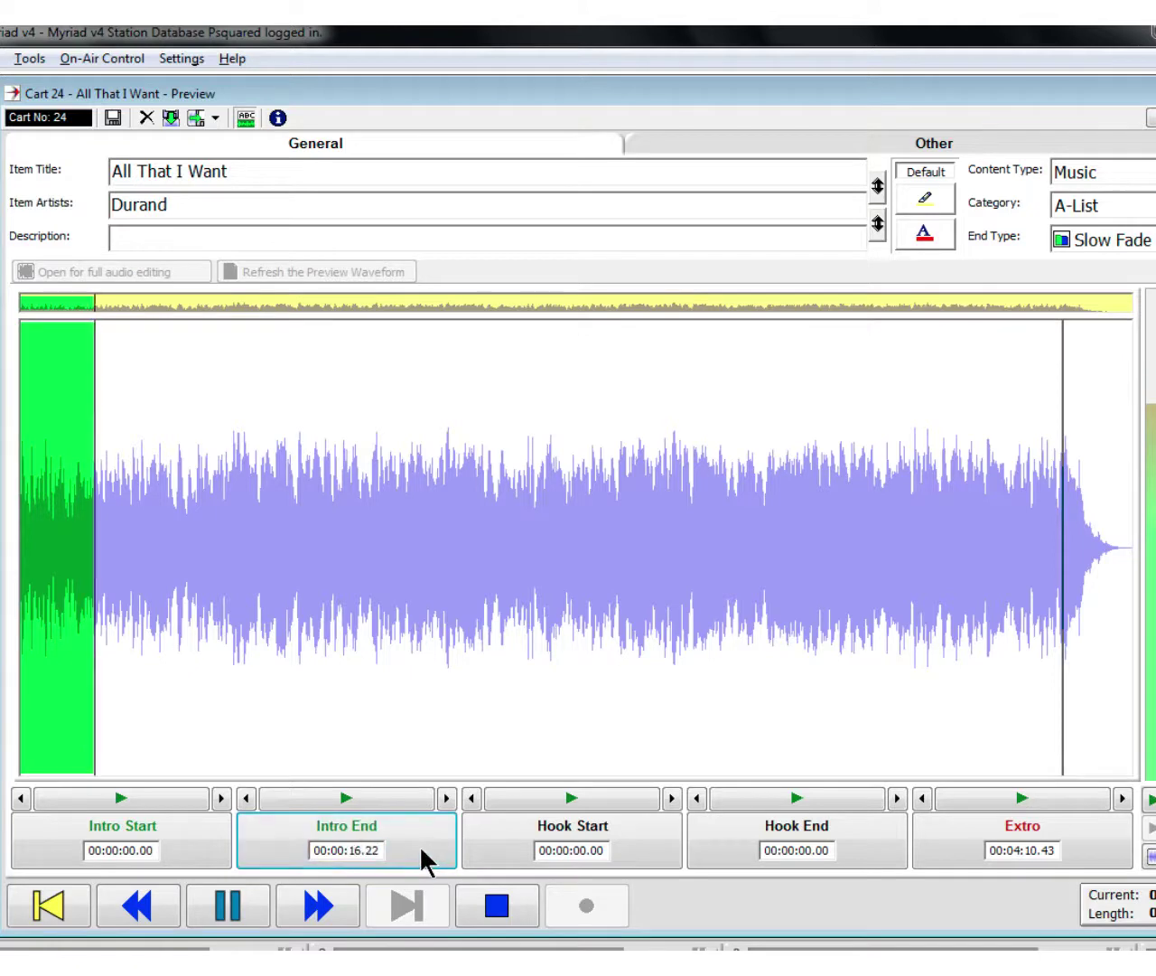
click(422, 854)
click(422, 854)
click(421, 849)
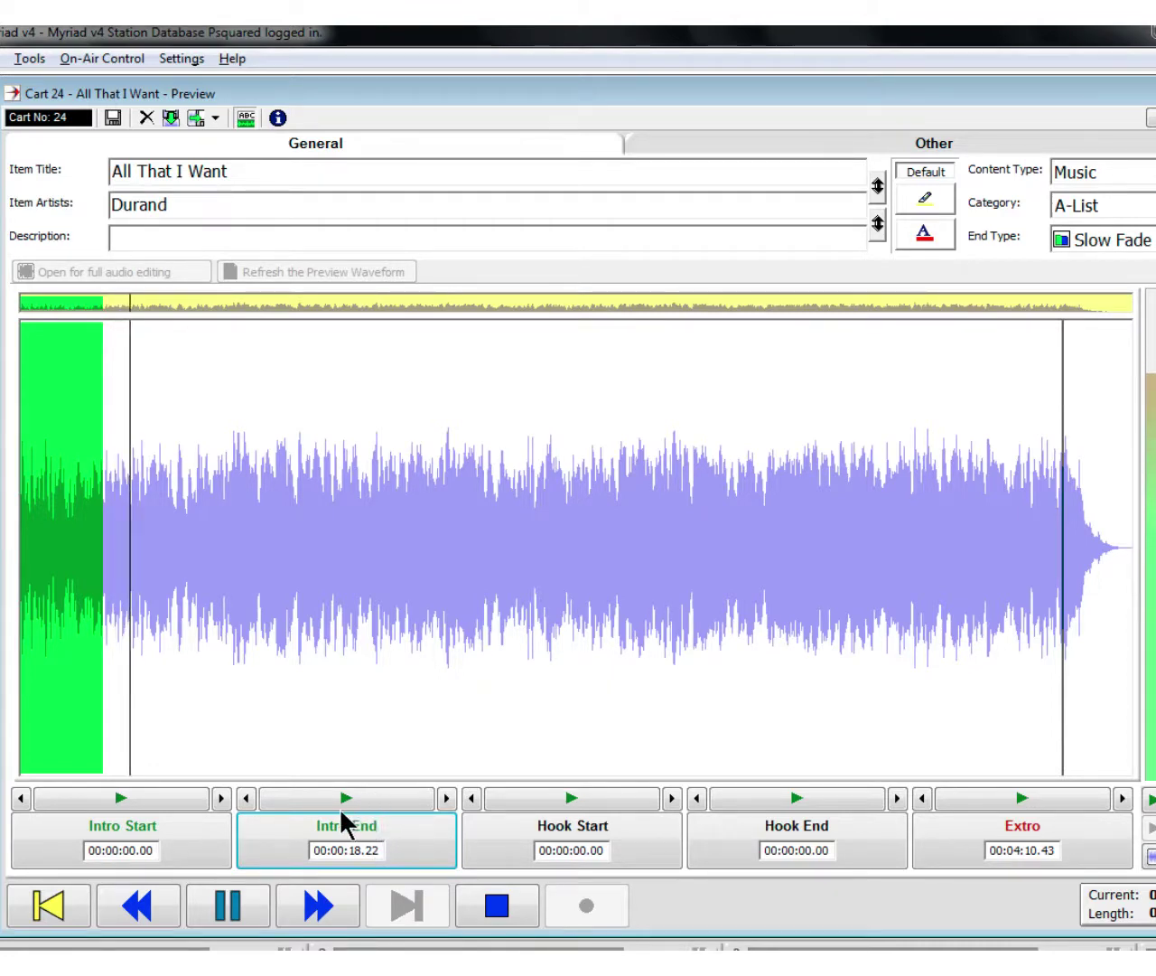
- Audition the Intro End point and nudge it earlier to 00:00:18.04
click(343, 796)
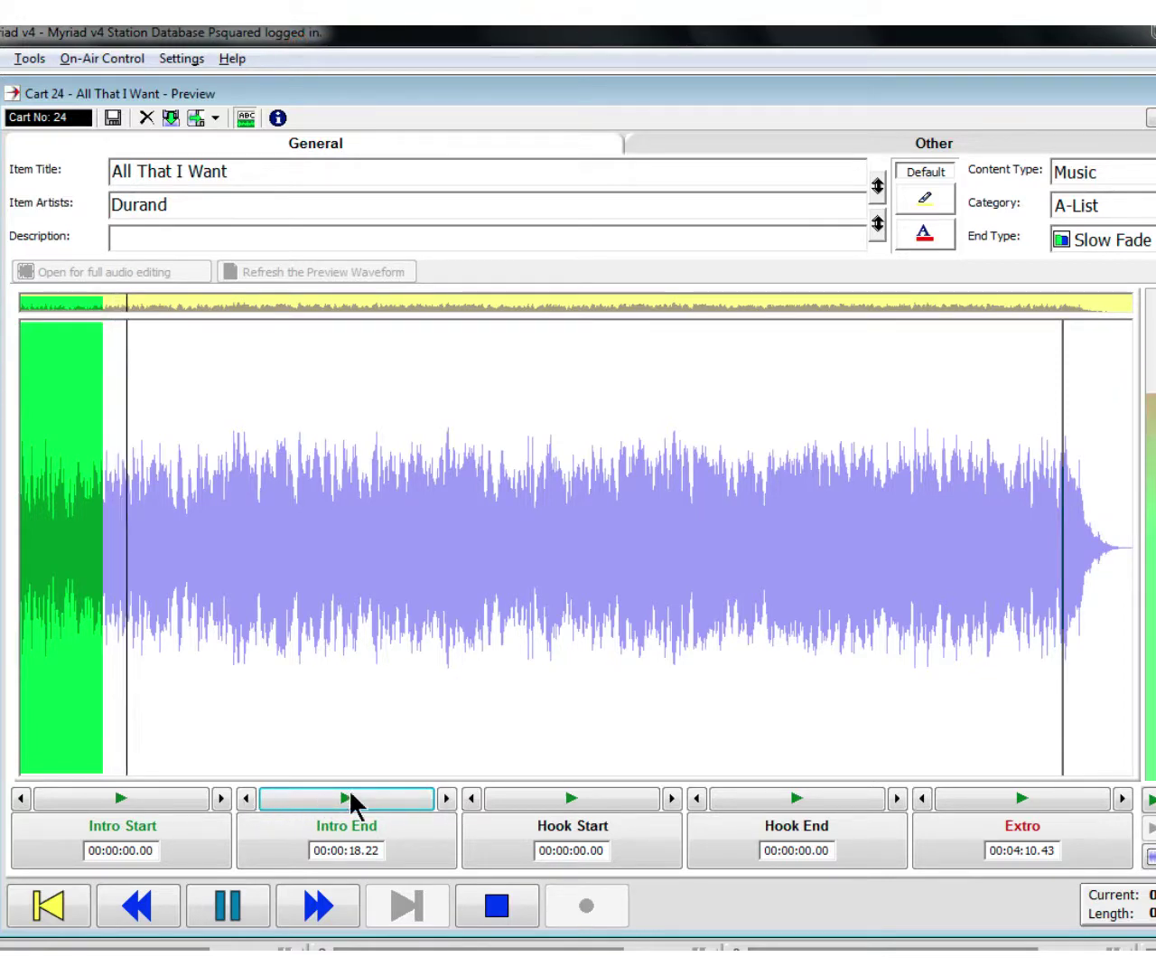
click(247, 797)
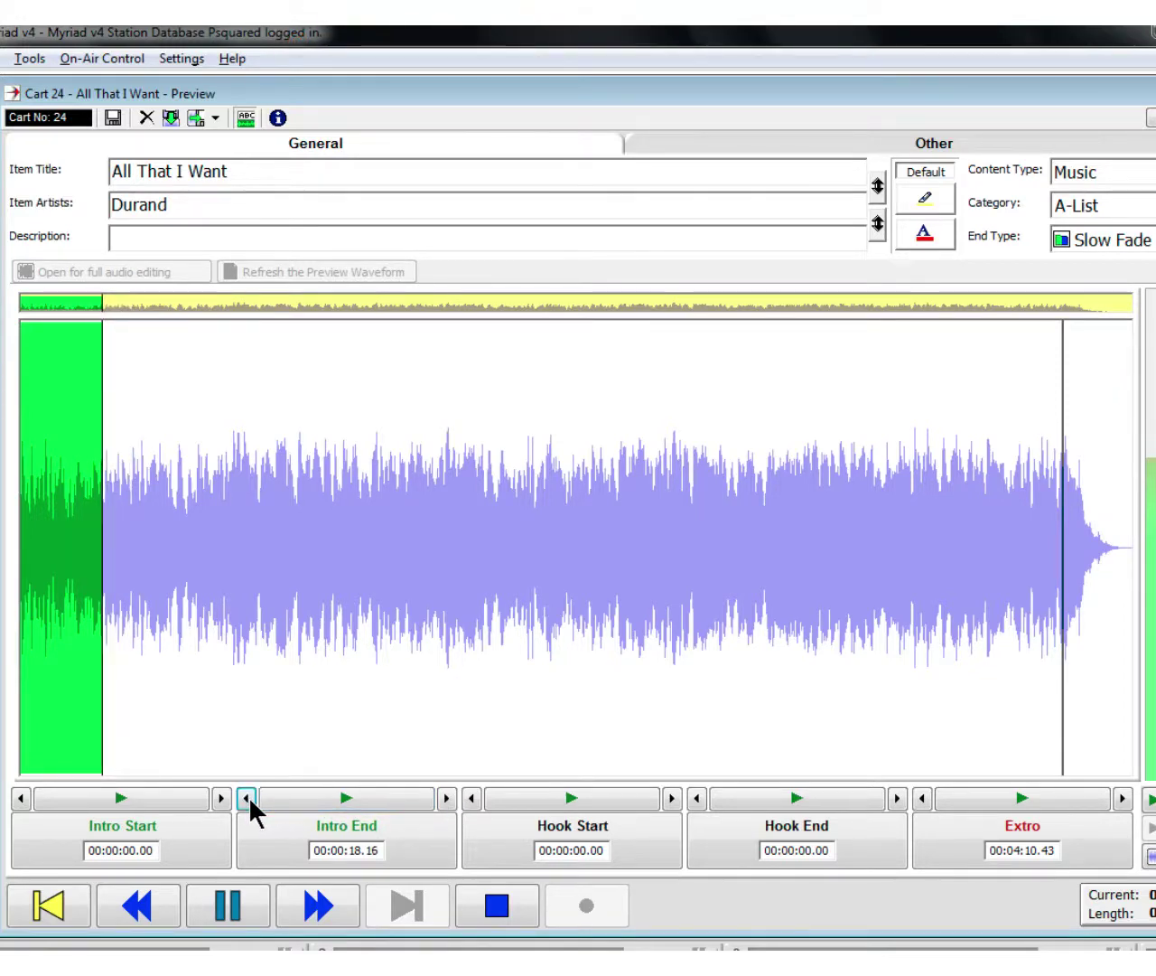
click(247, 797)
click(247, 797)
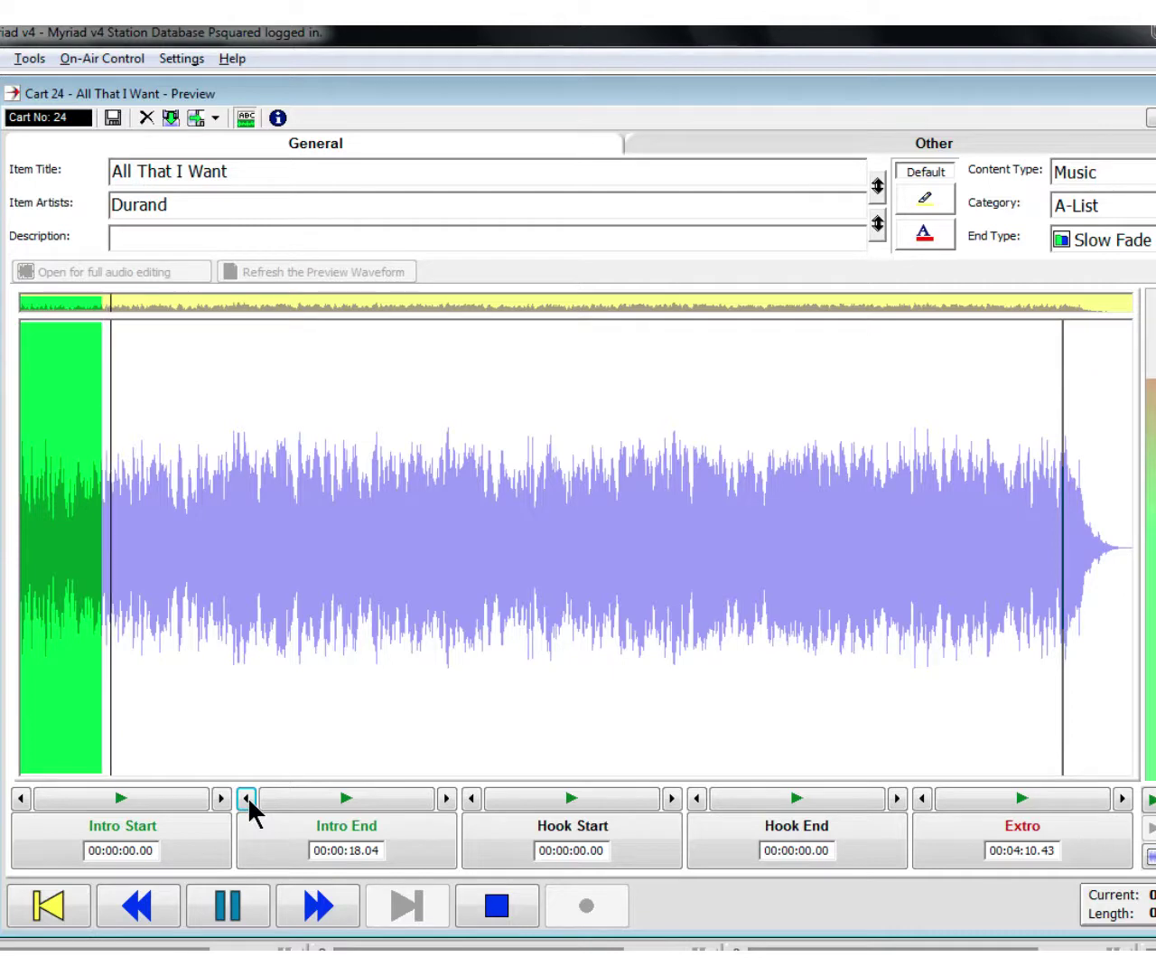
click(343, 798)
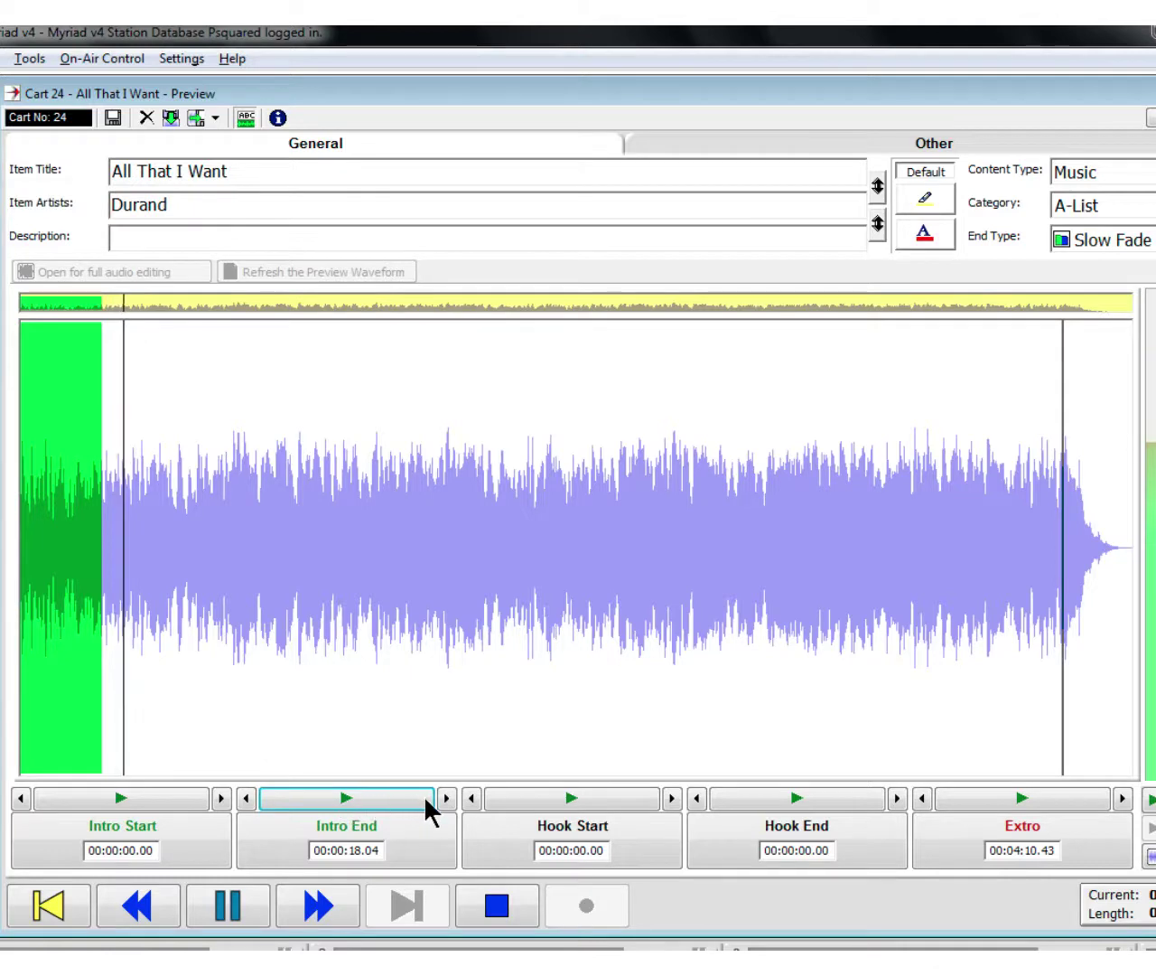
- Locate the hook by ear, mark its start at 00:01:35.72 and end at 00:01:40.15, and play it back
click(372, 656)
click(459, 656)
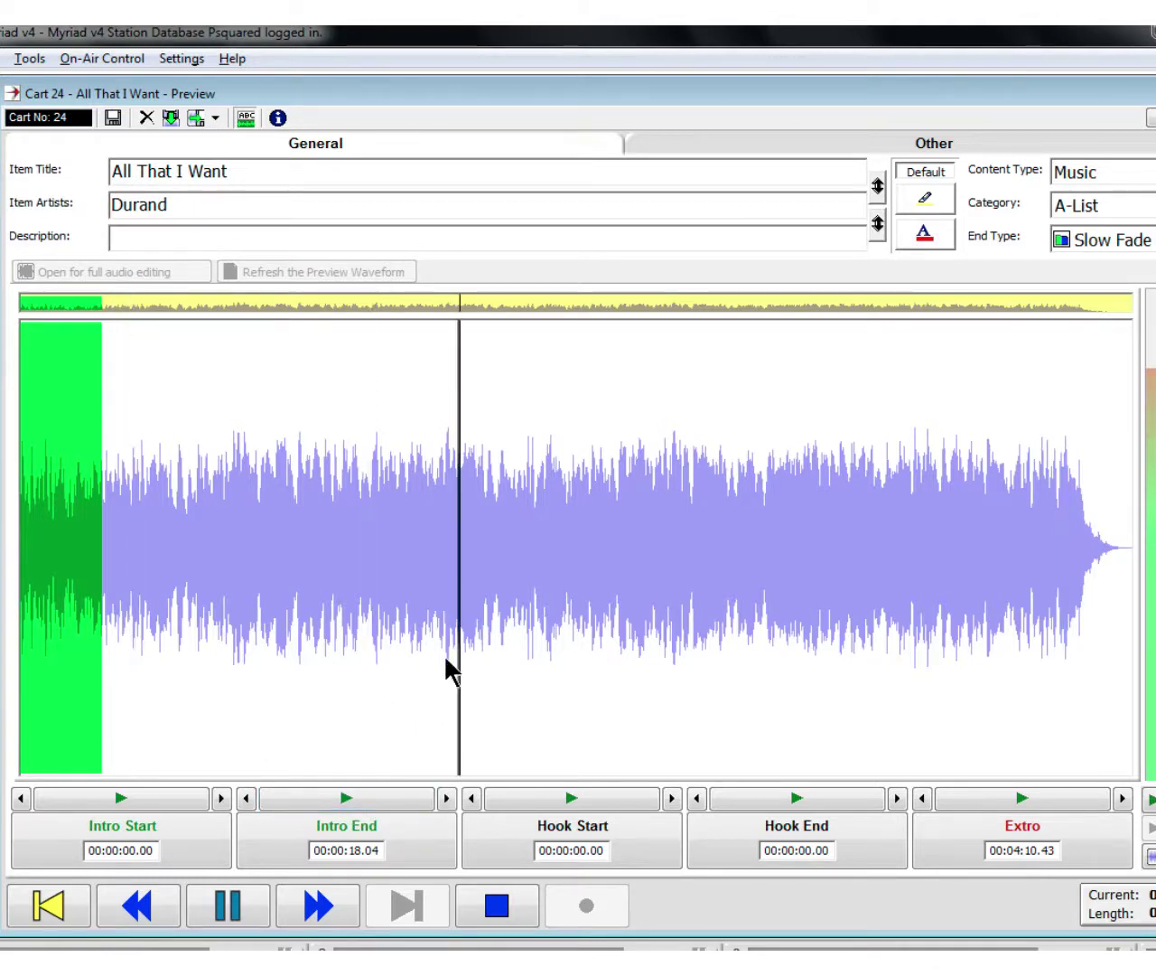
click(445, 659)
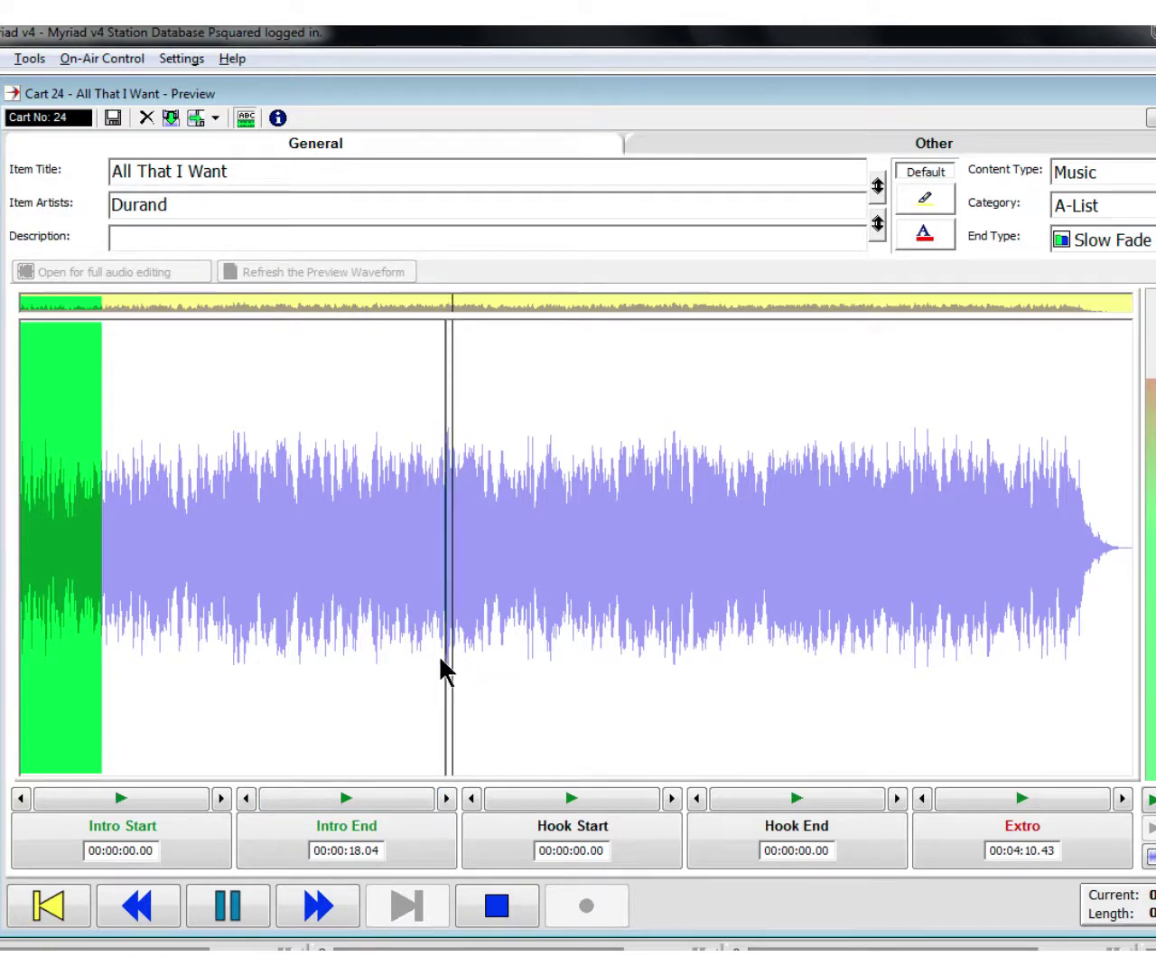
click(439, 659)
click(437, 660)
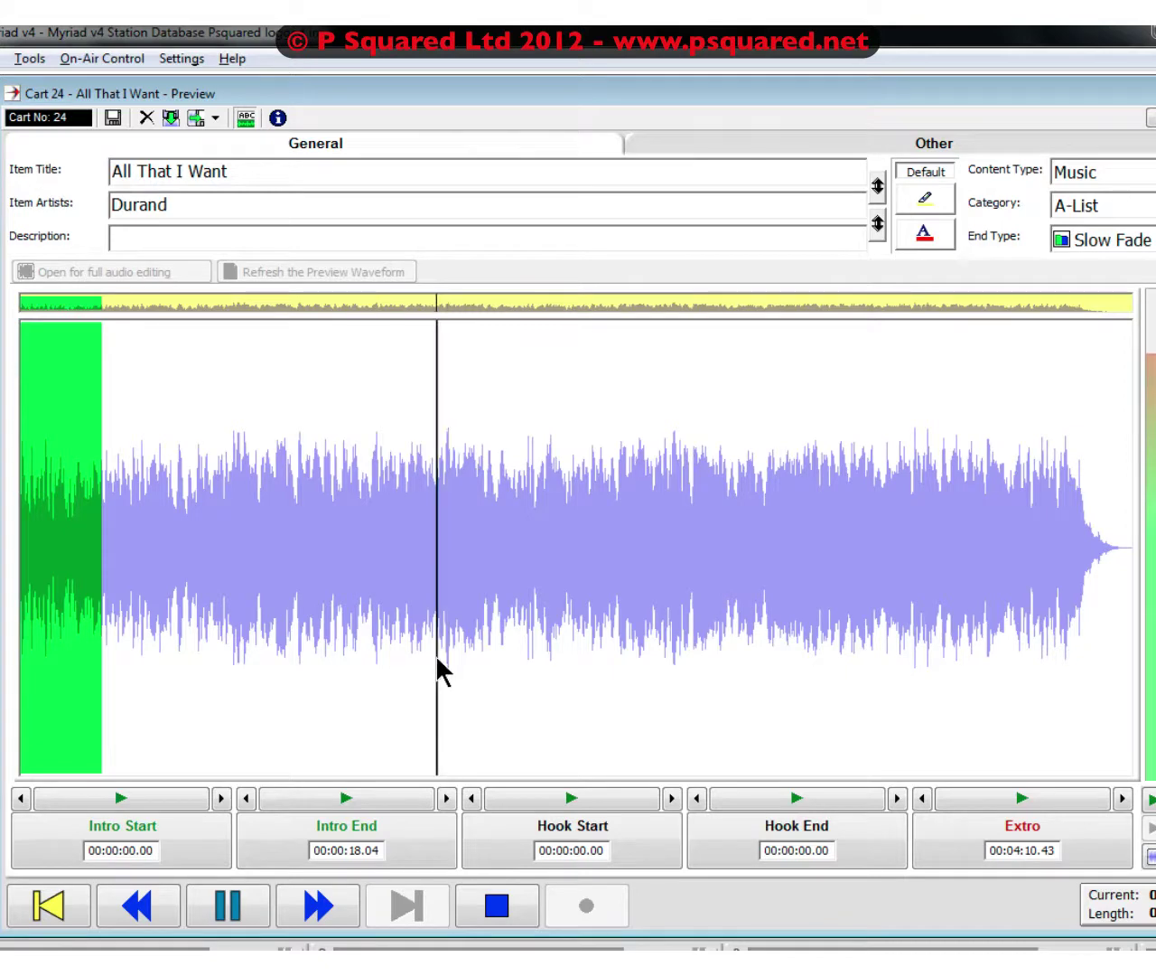
click(620, 822)
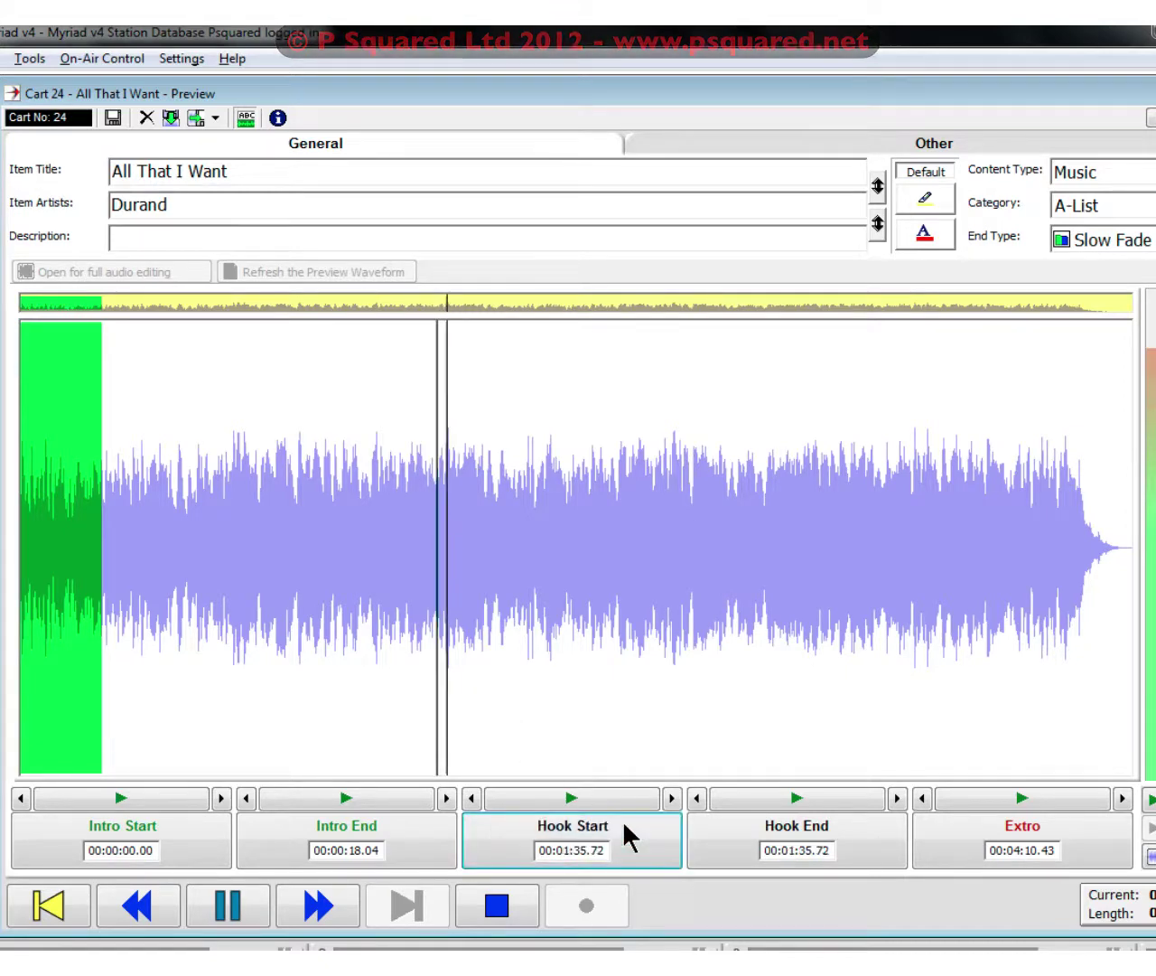
click(730, 824)
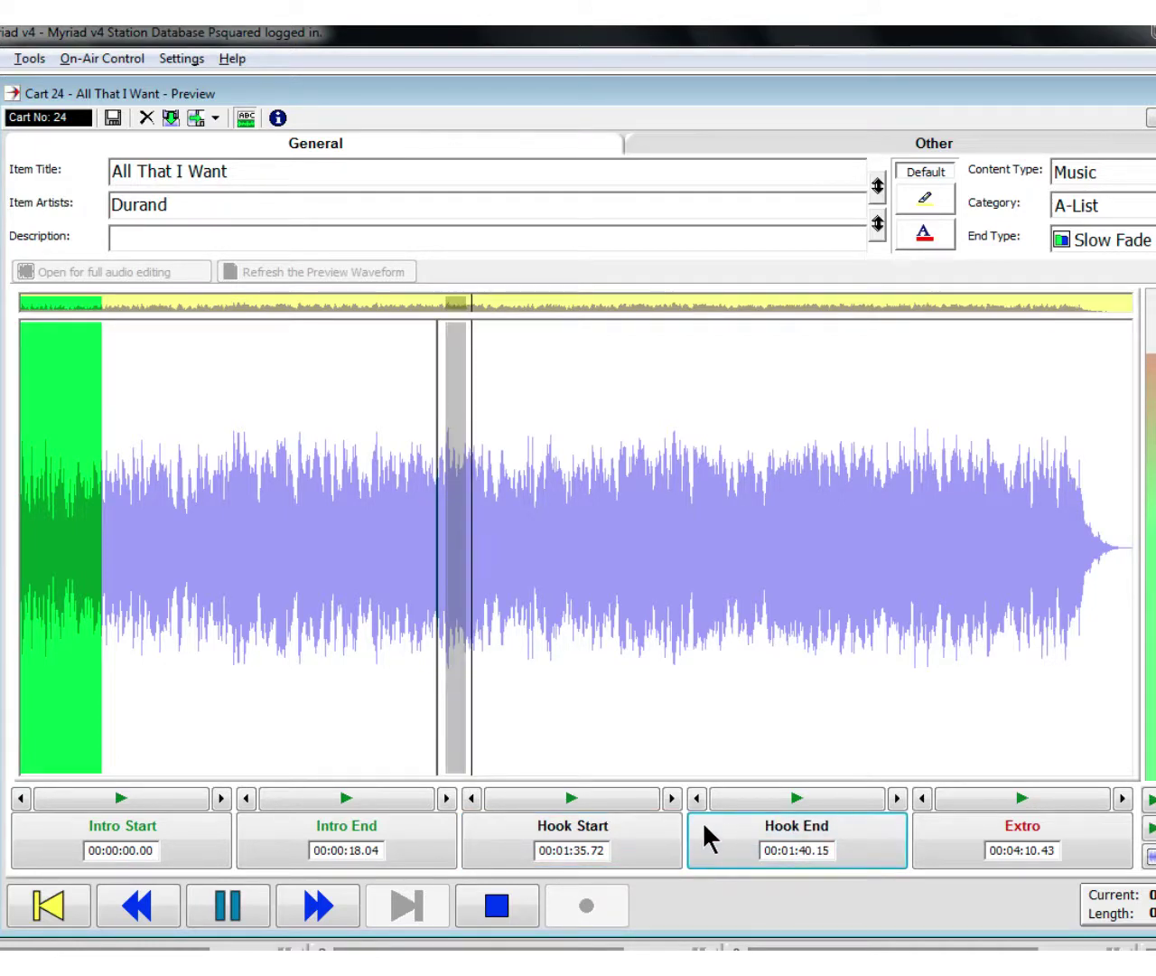
click(616, 796)
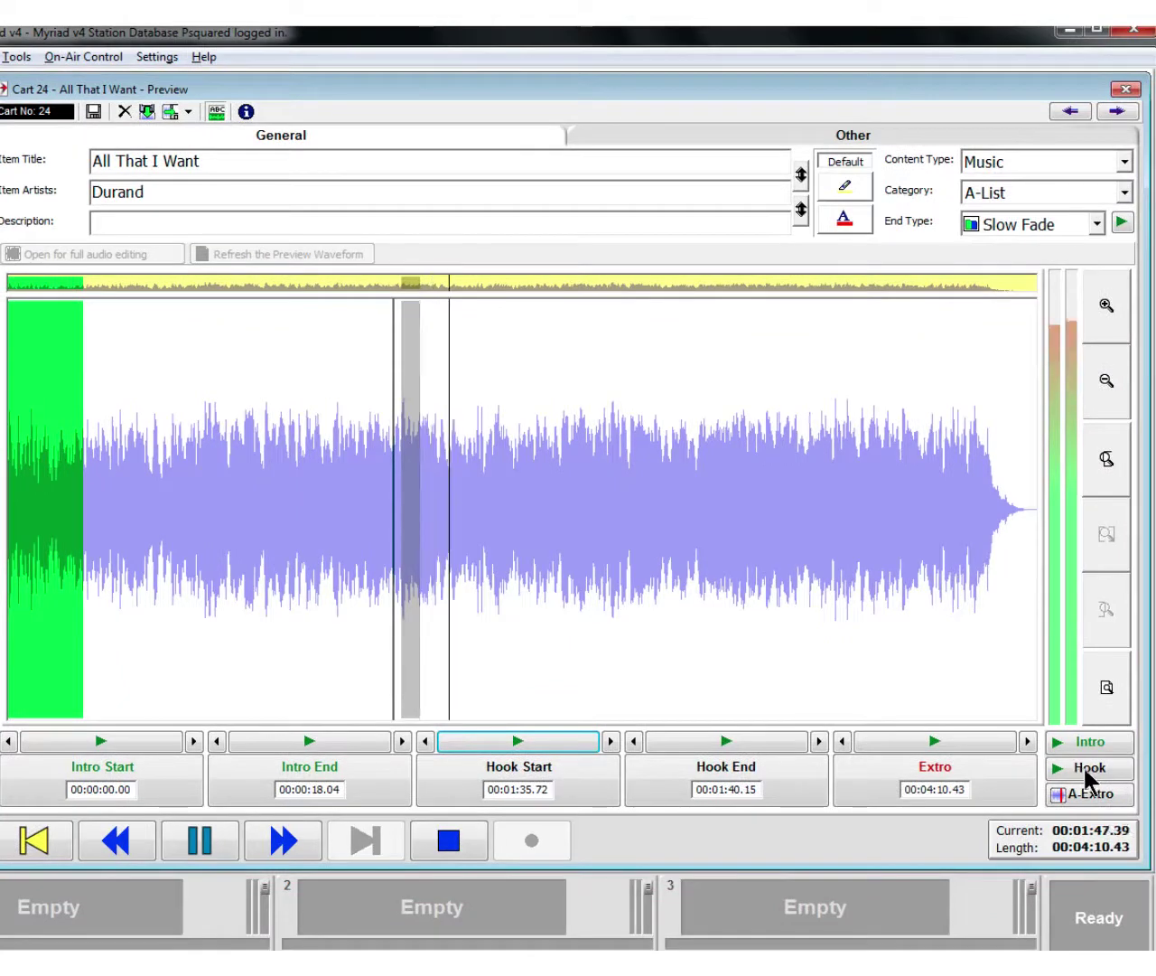
click(1090, 775)
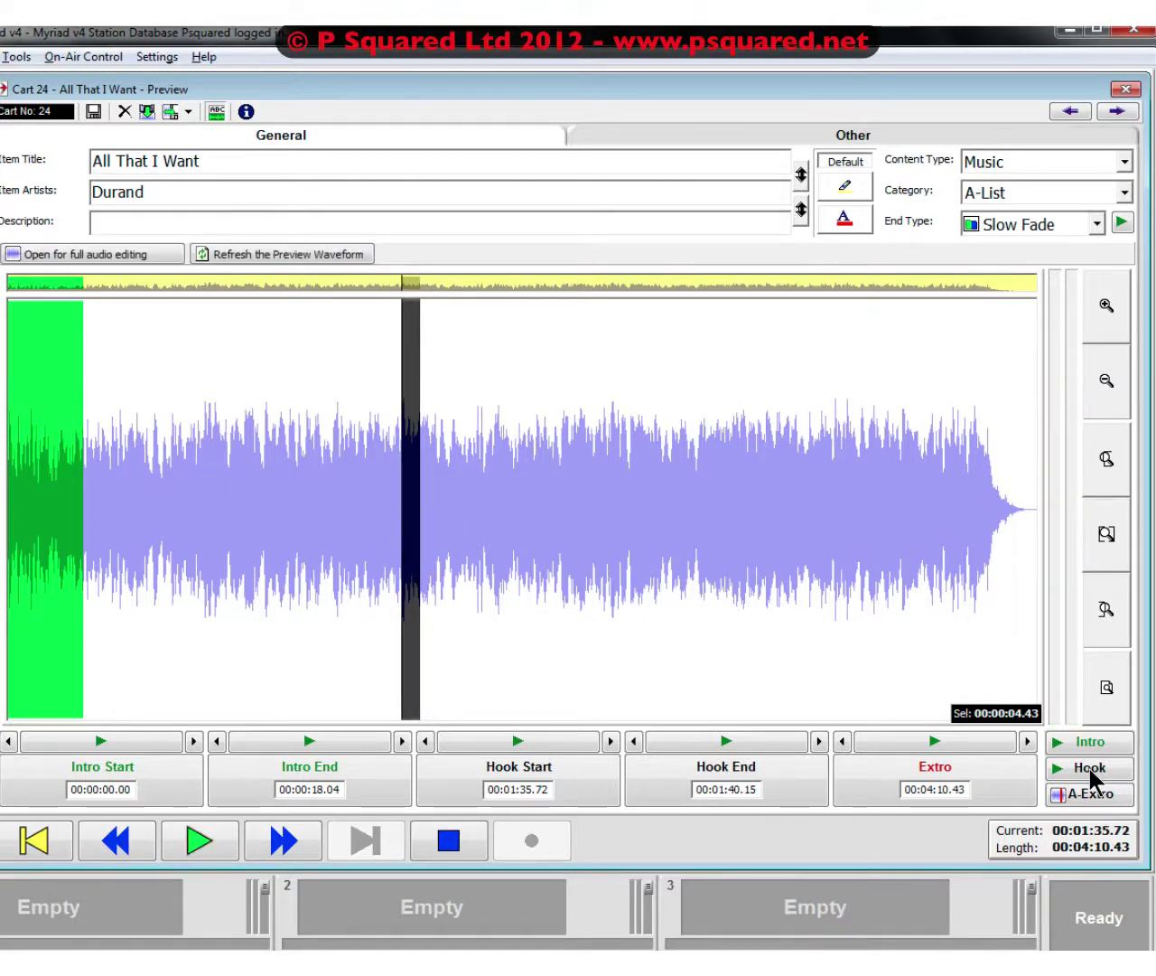
- Nudge the Hook End point later to 00:01:40.42 and play the hook back
click(819, 742)
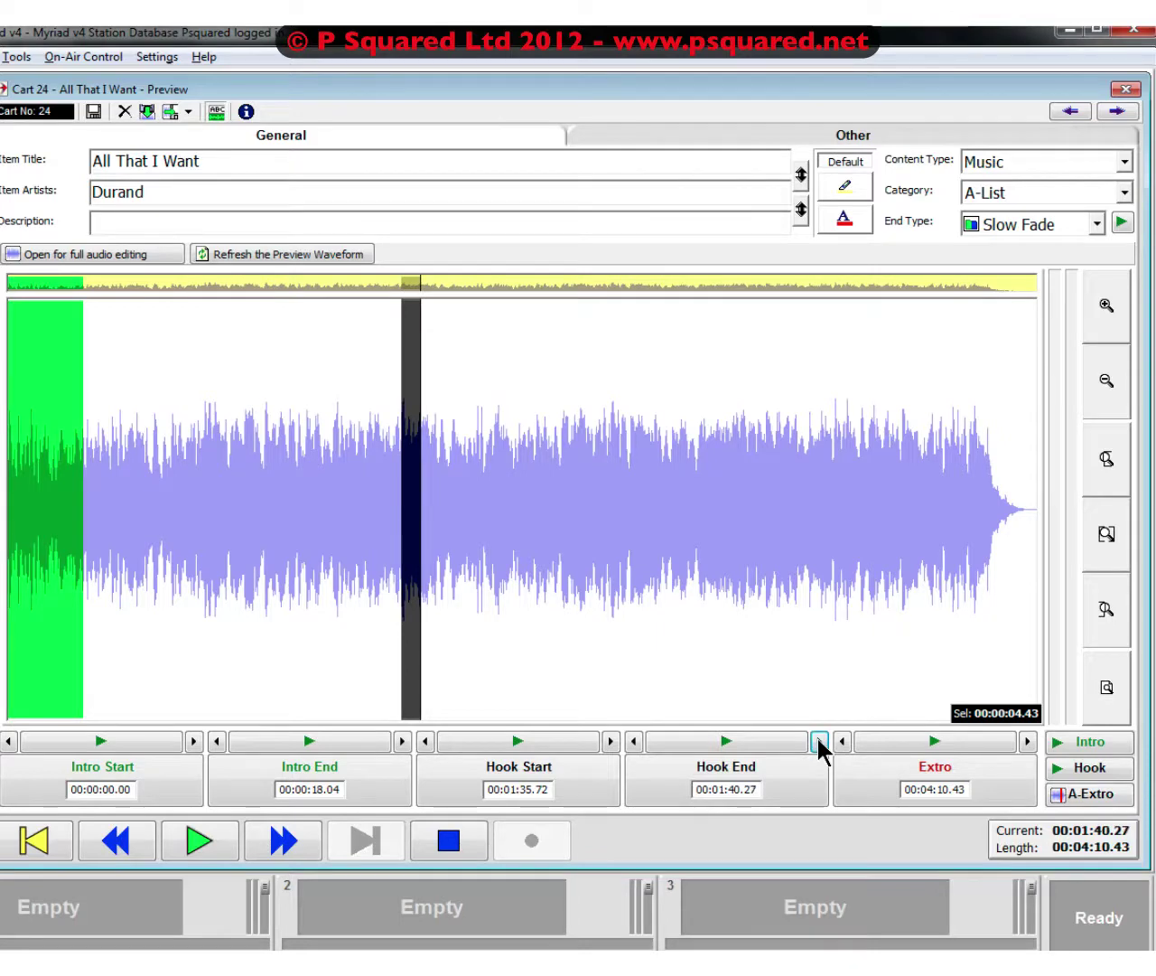
click(820, 743)
click(819, 742)
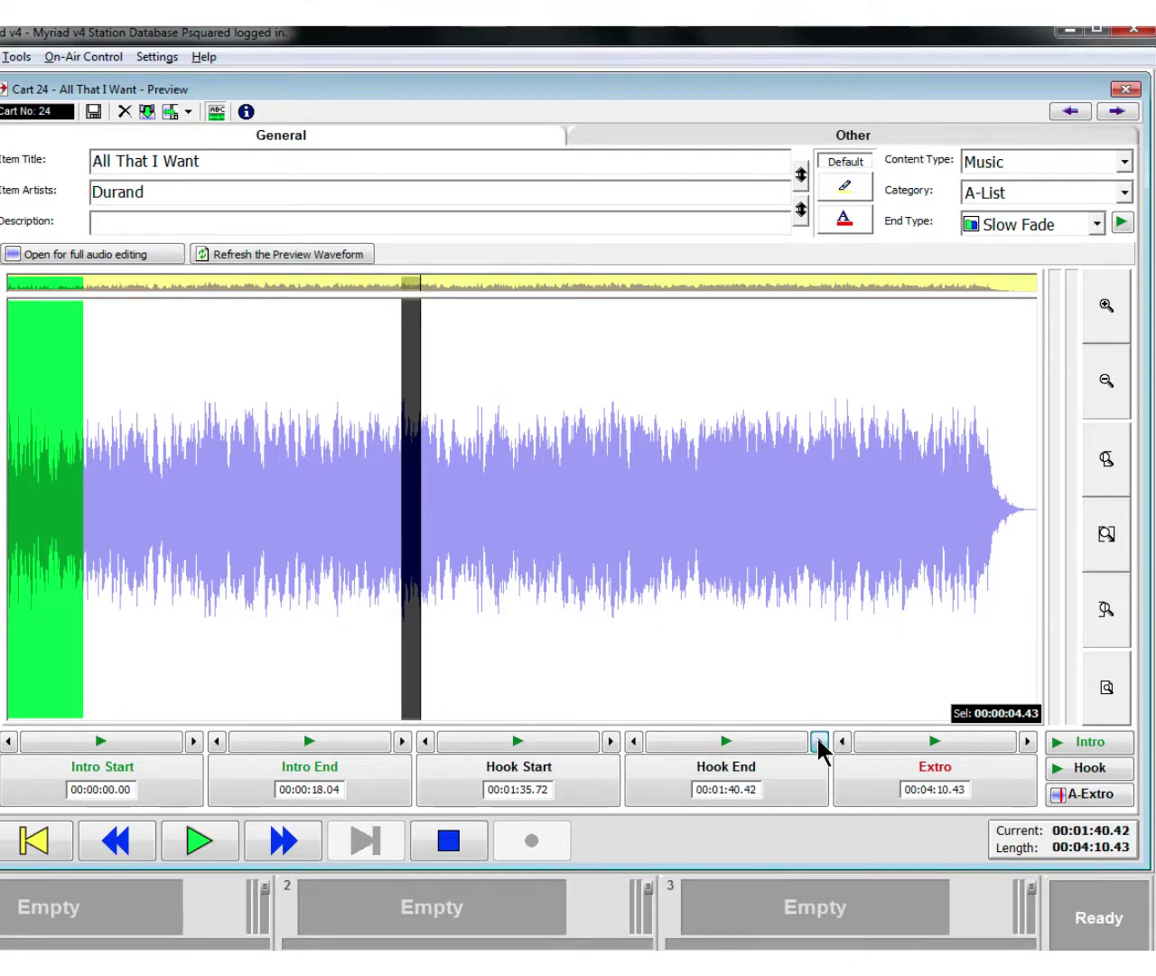
click(1091, 768)
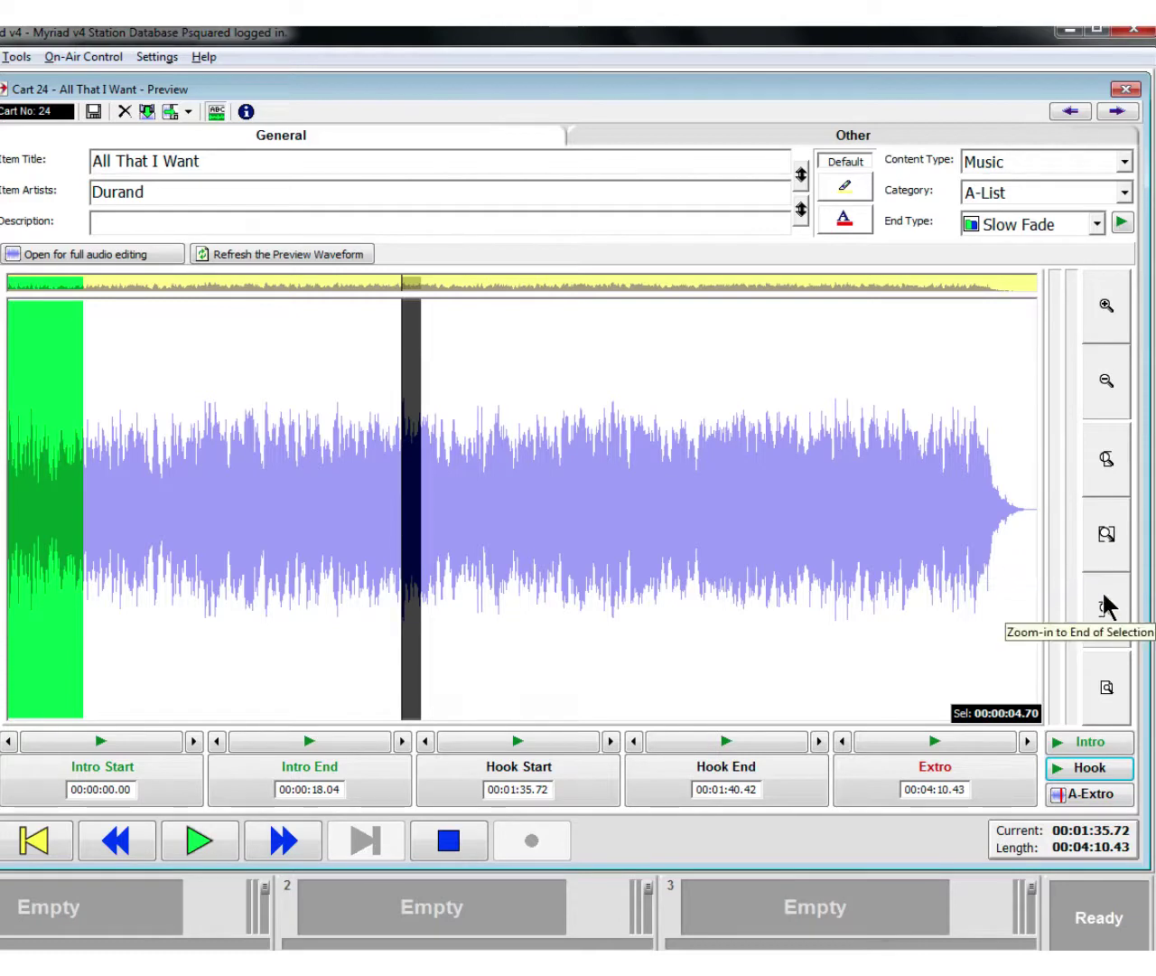
- Audition the audio around the end of the hook, mark the Hook End at 00:01:40.66, and replay the hook
click(1108, 605)
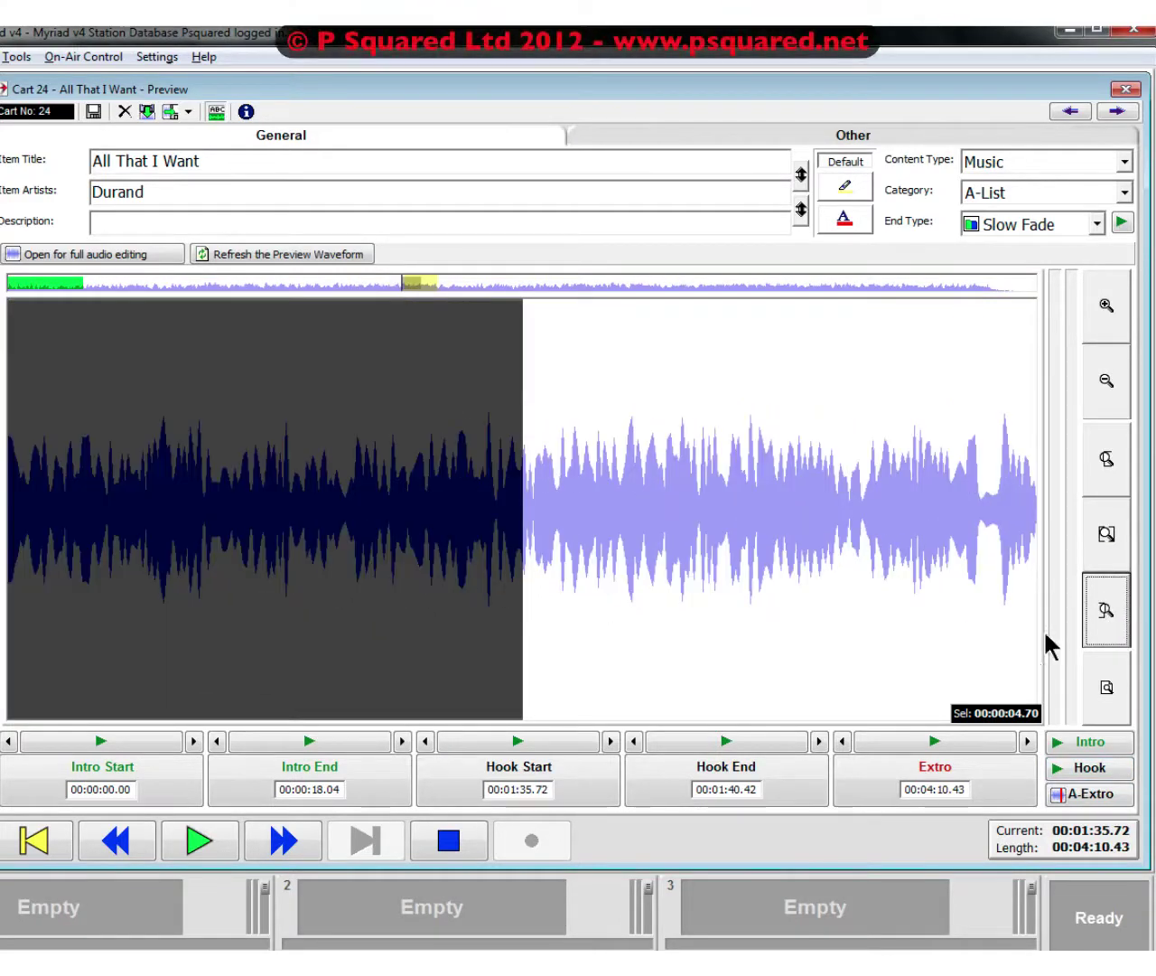
click(1080, 770)
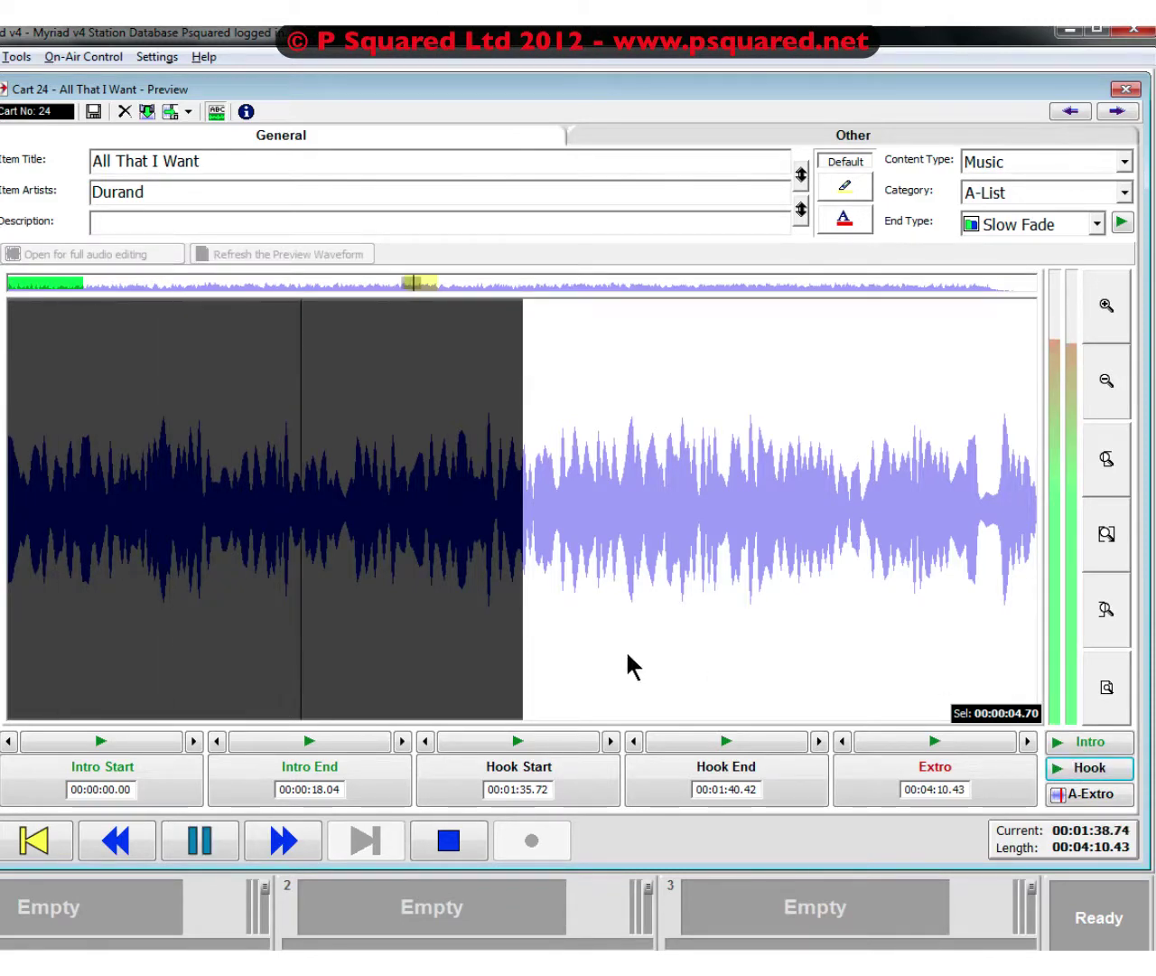
click(565, 614)
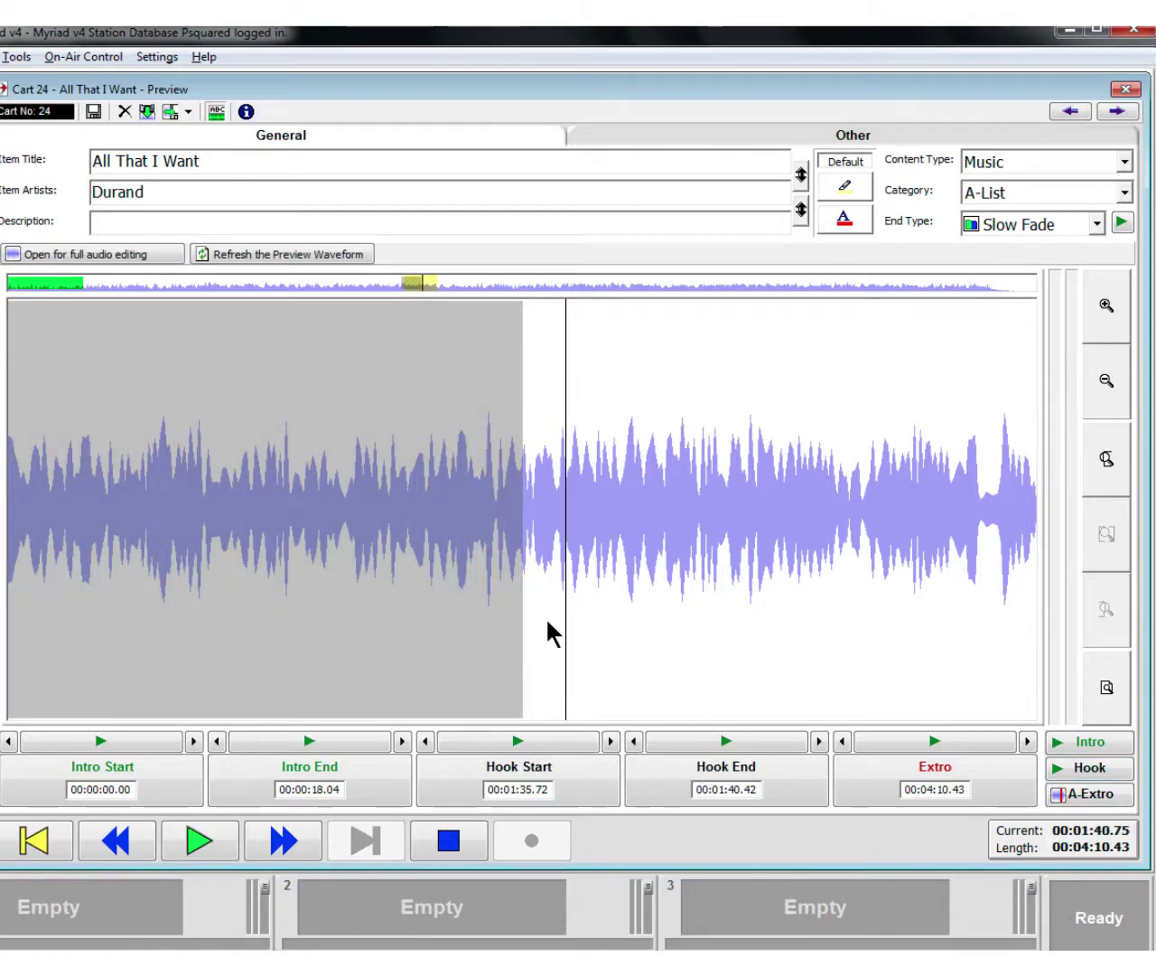
key(space)
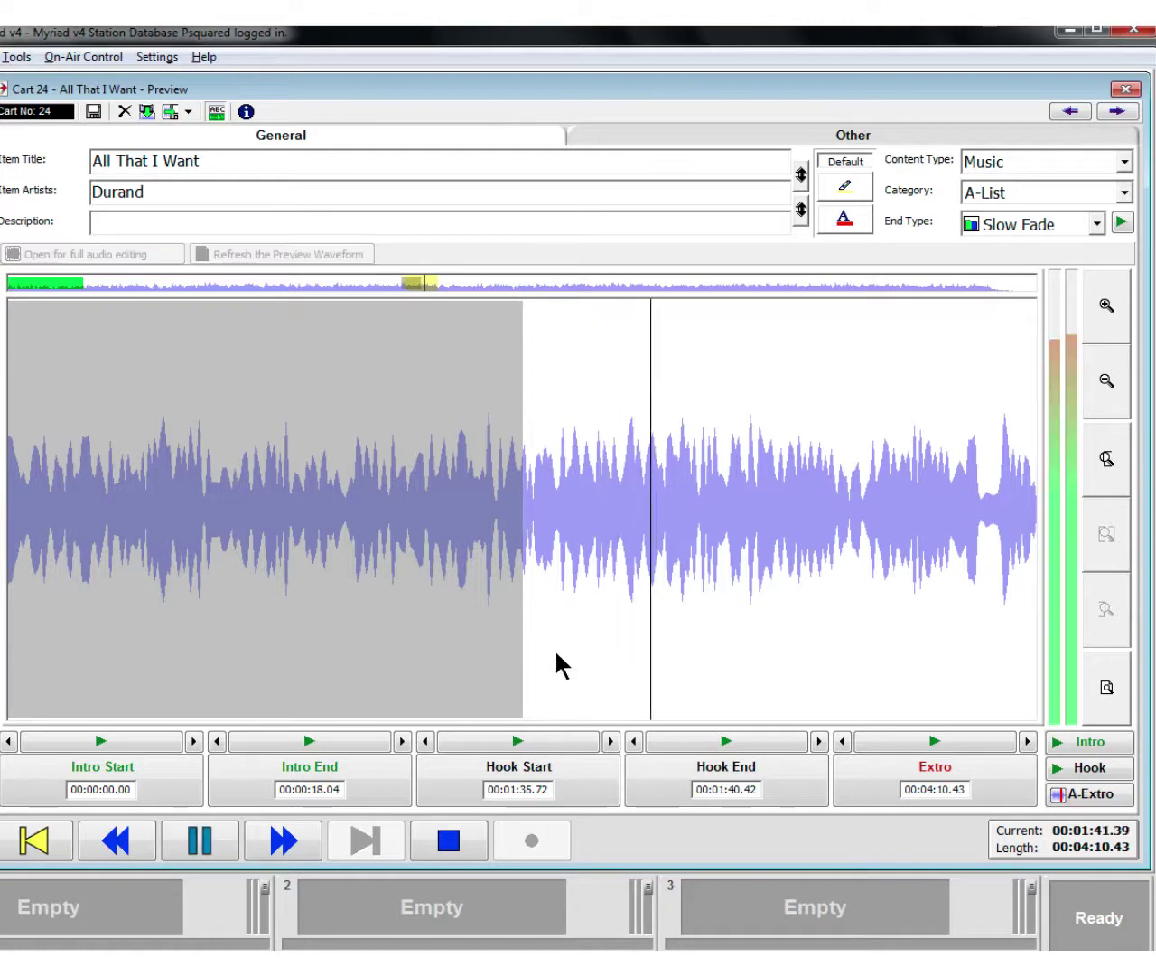
click(554, 637)
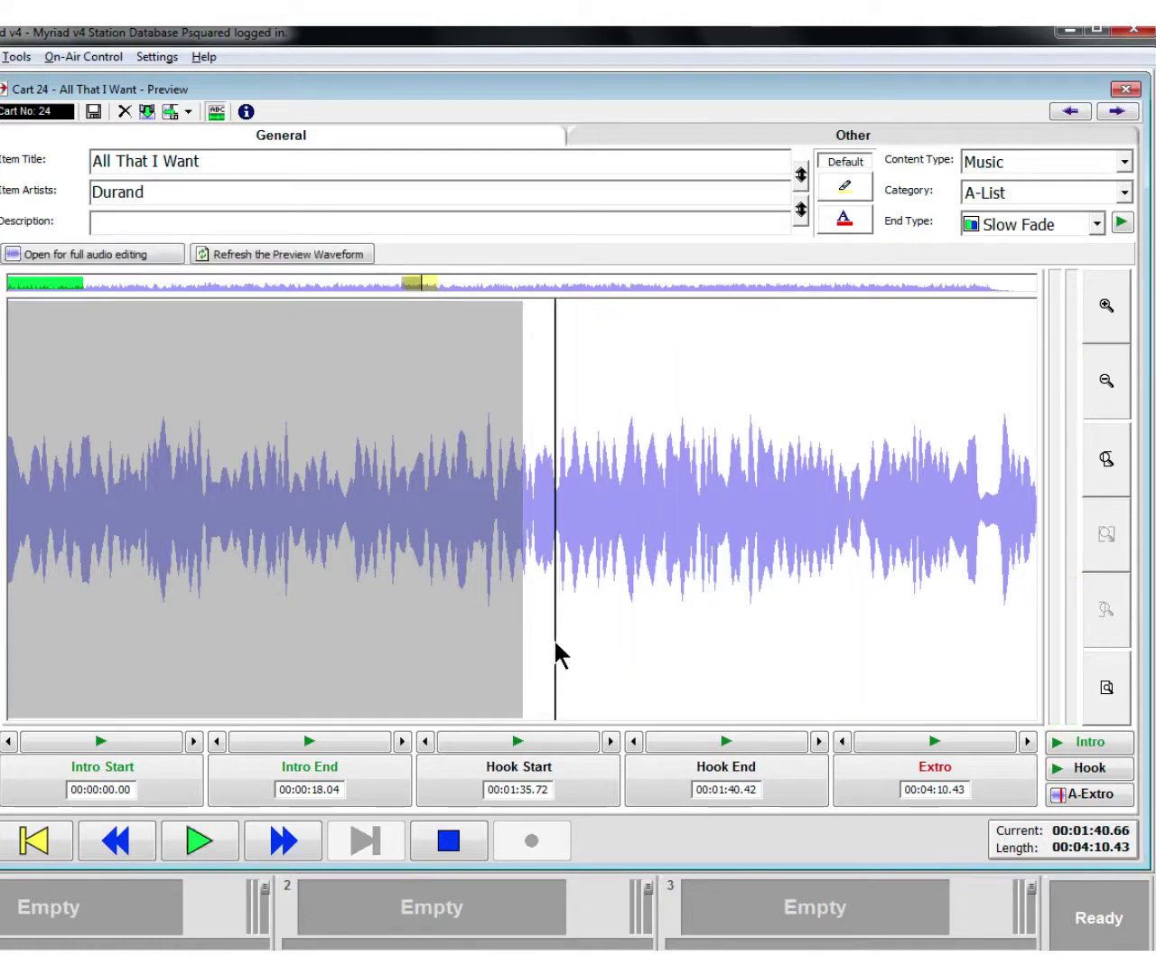
key(space)
key(space)
click(719, 760)
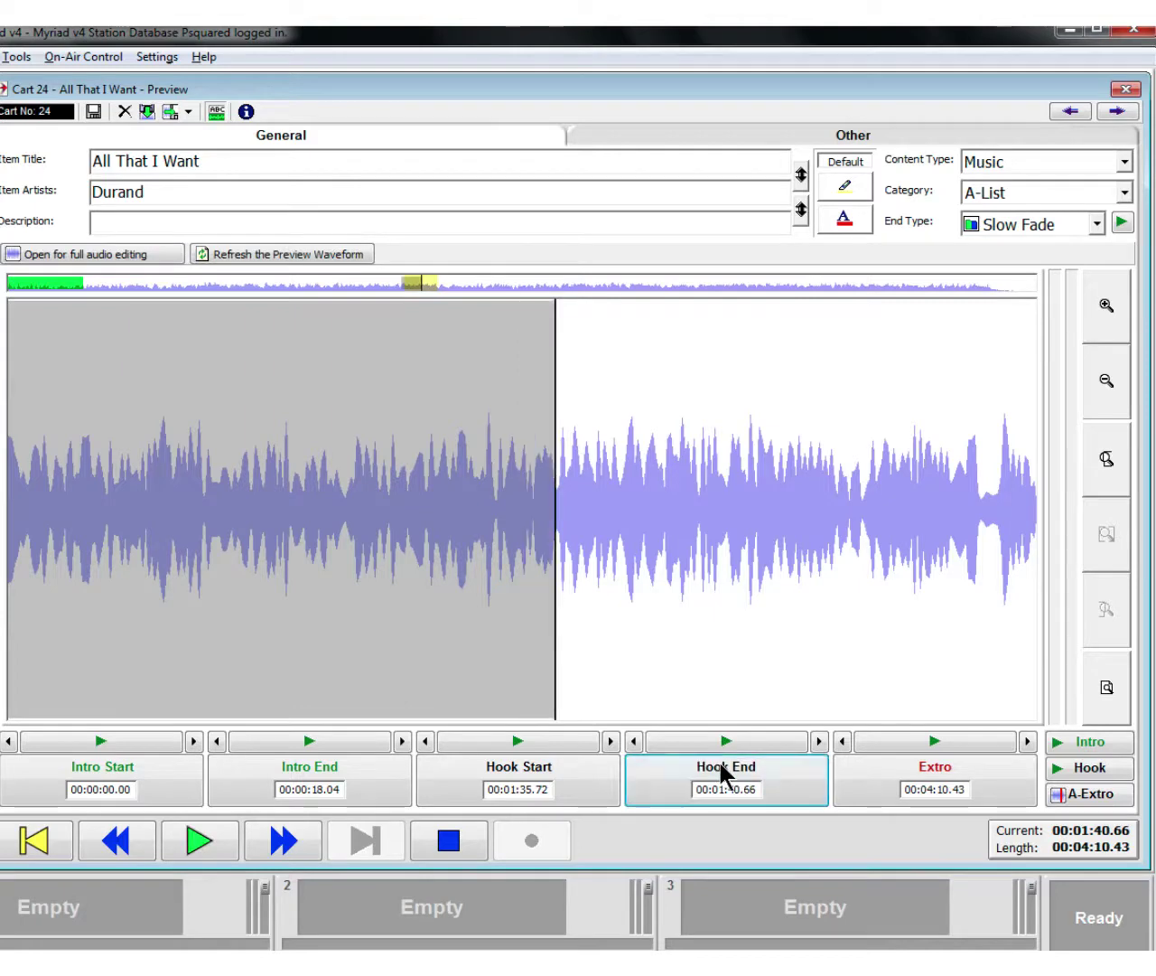
click(1088, 770)
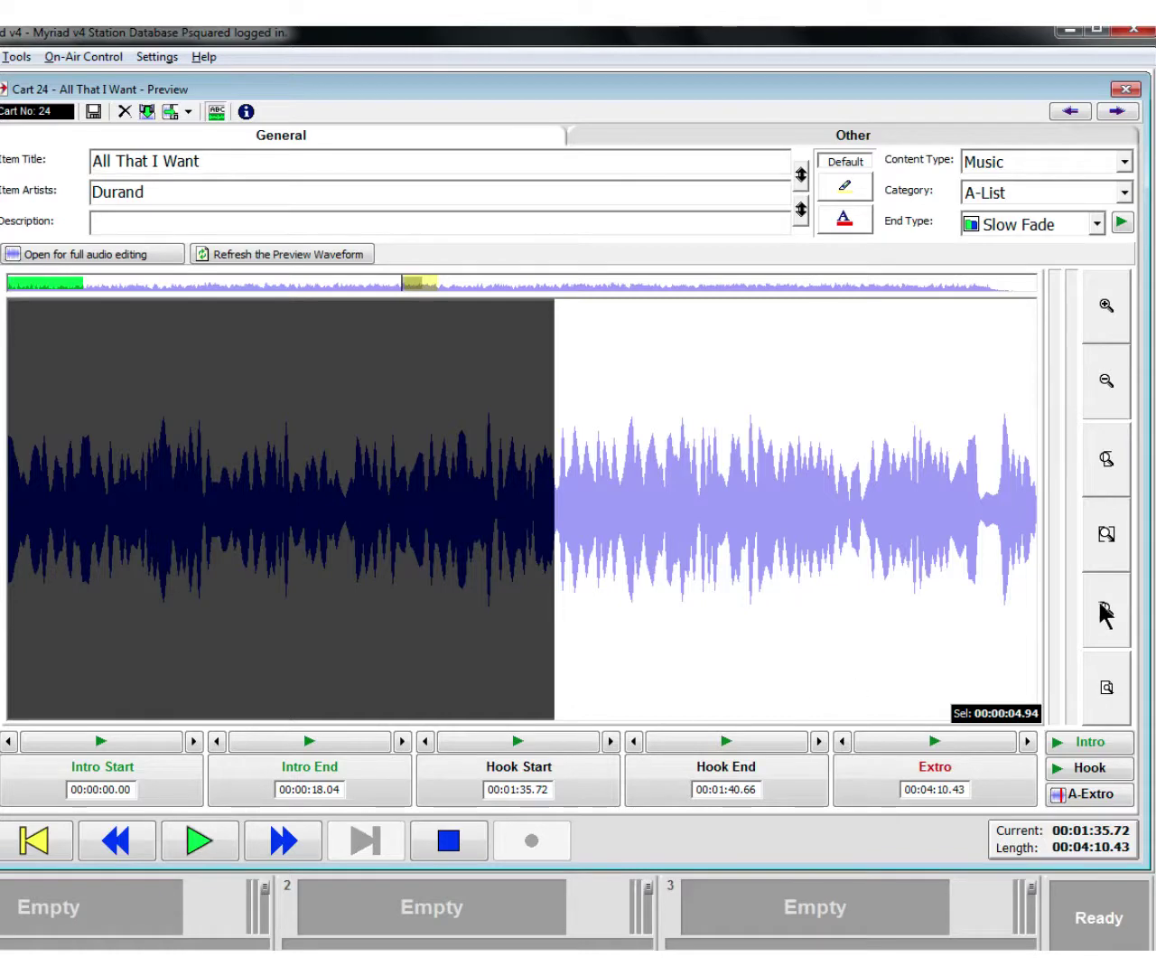
- Play the track's ending from about 00:03:53.84 and mark the Extro by ear at 00:04:02.14
click(1108, 692)
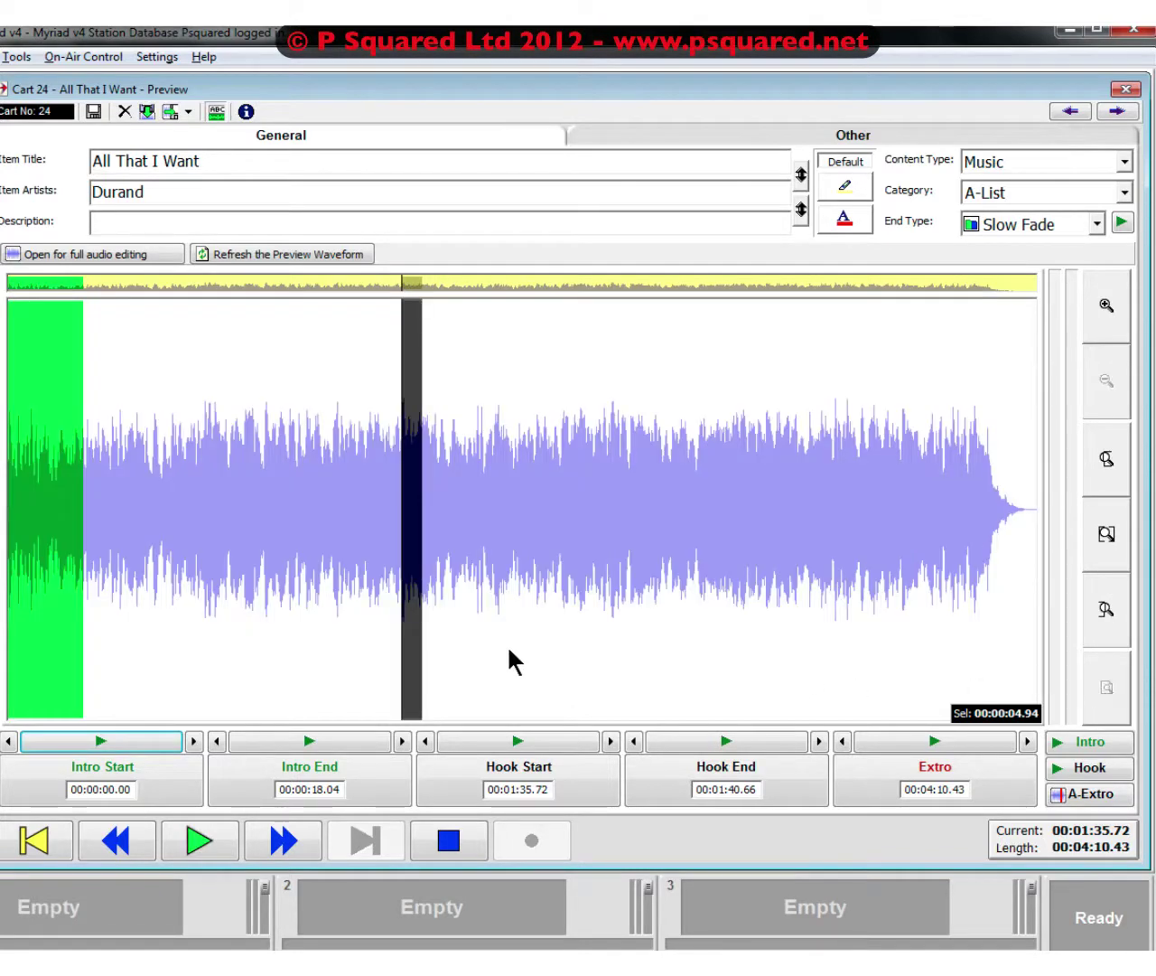
click(968, 529)
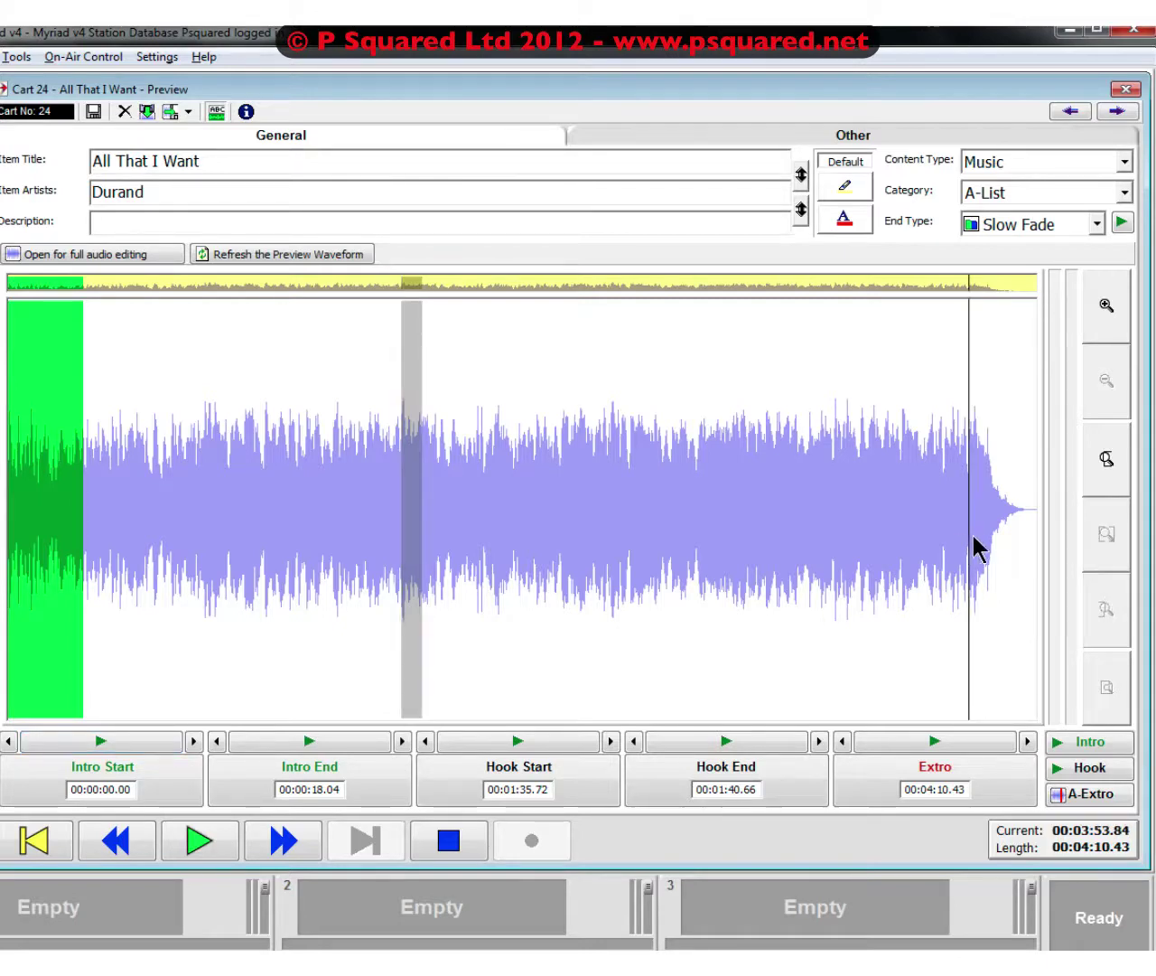
key(space)
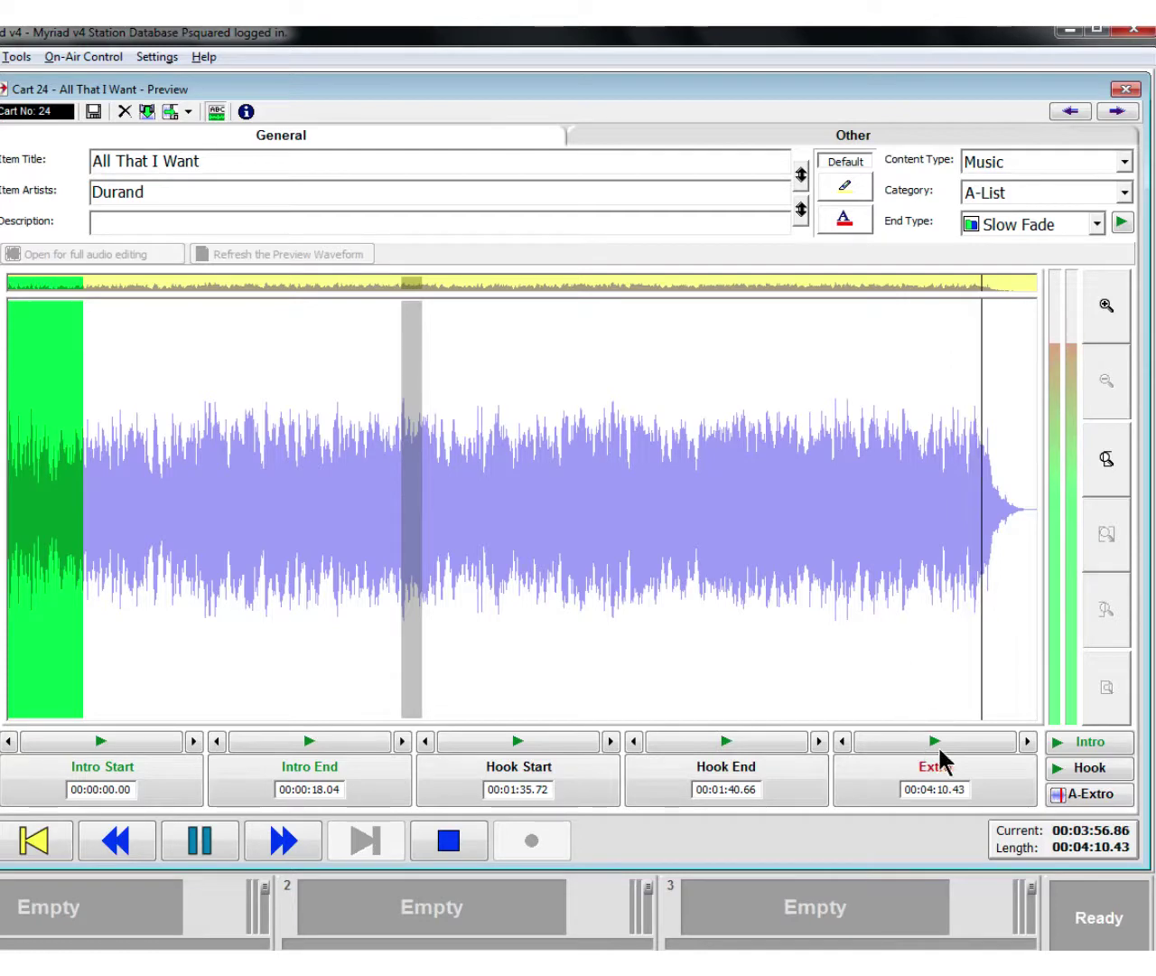
click(985, 774)
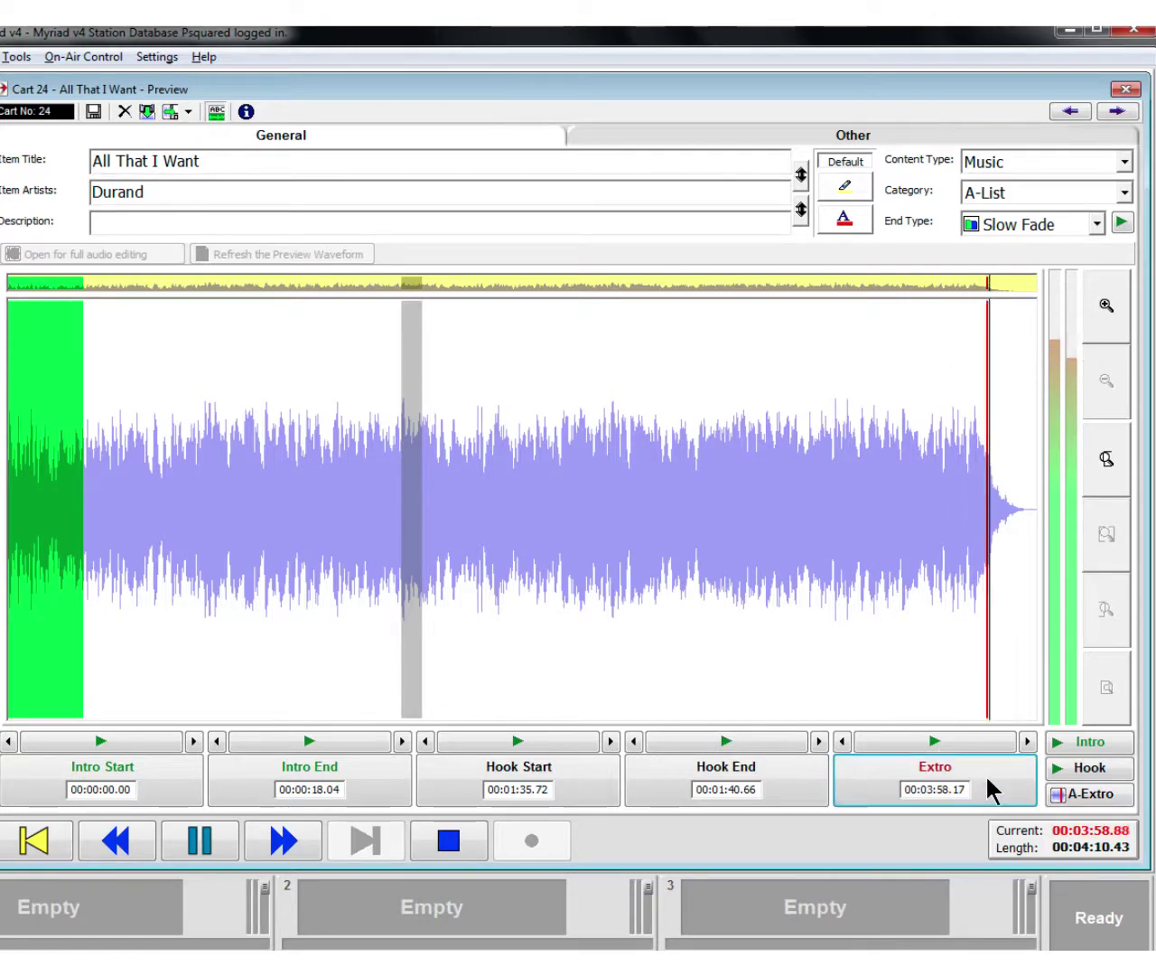
click(993, 787)
click(992, 791)
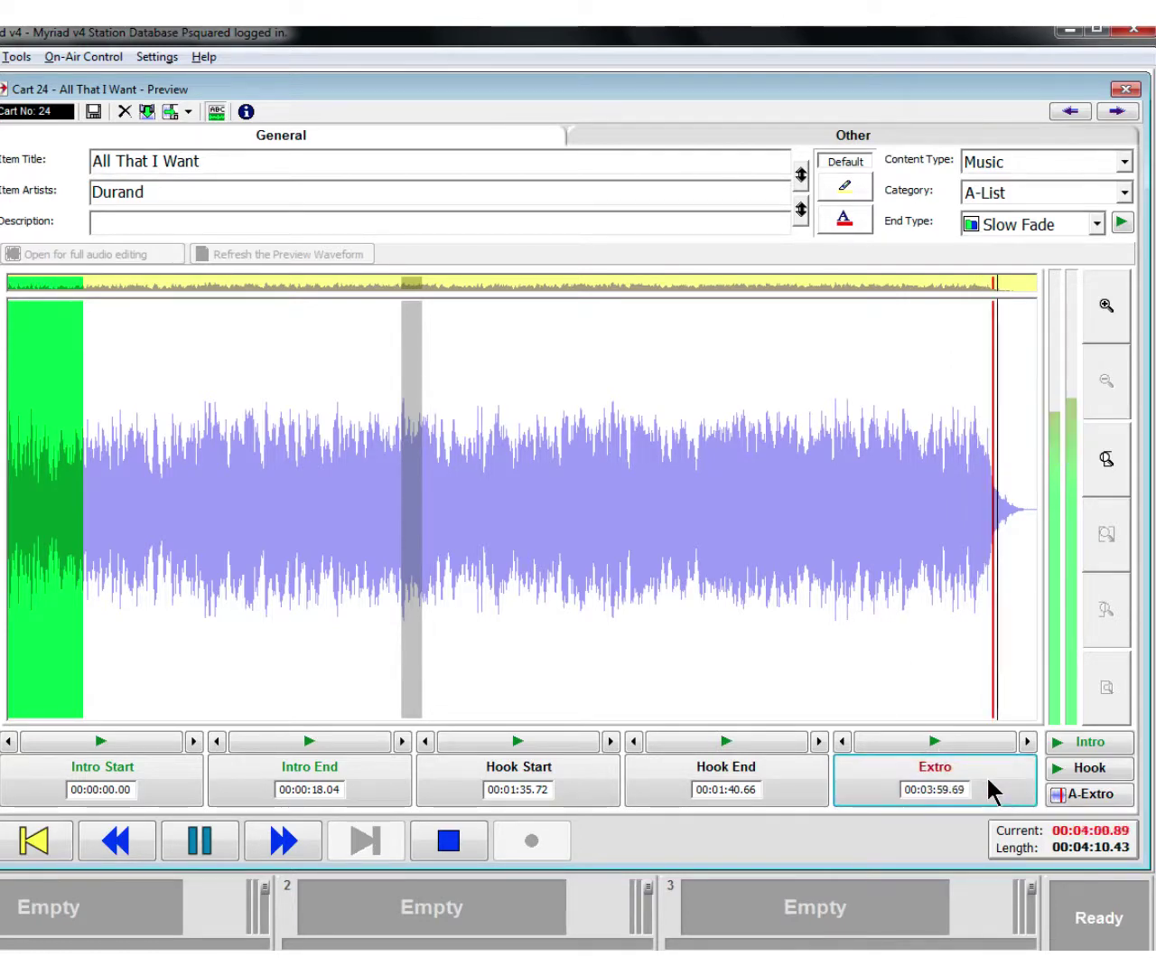
click(993, 790)
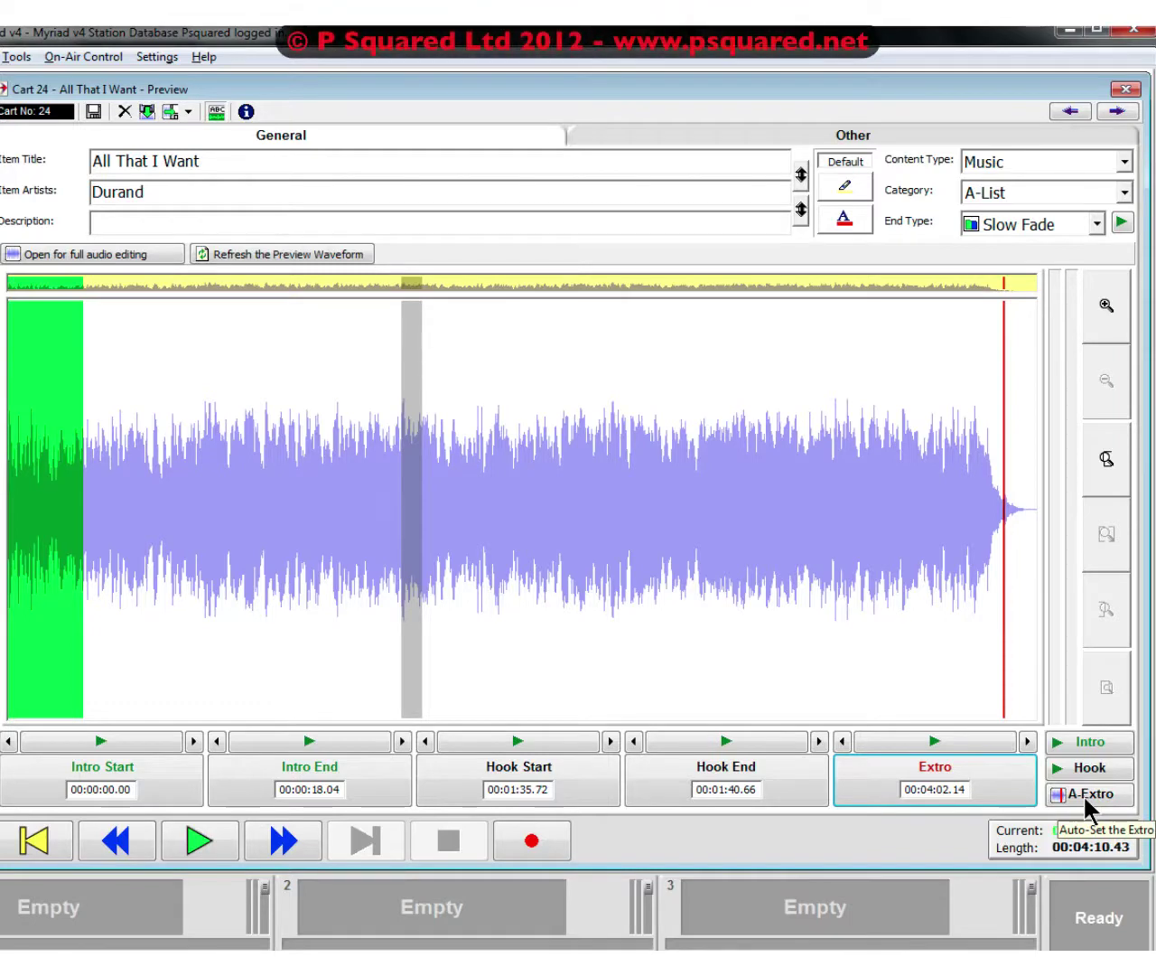
- Auto-set the Extro point and nudge it later to 00:04:00.75
click(1083, 794)
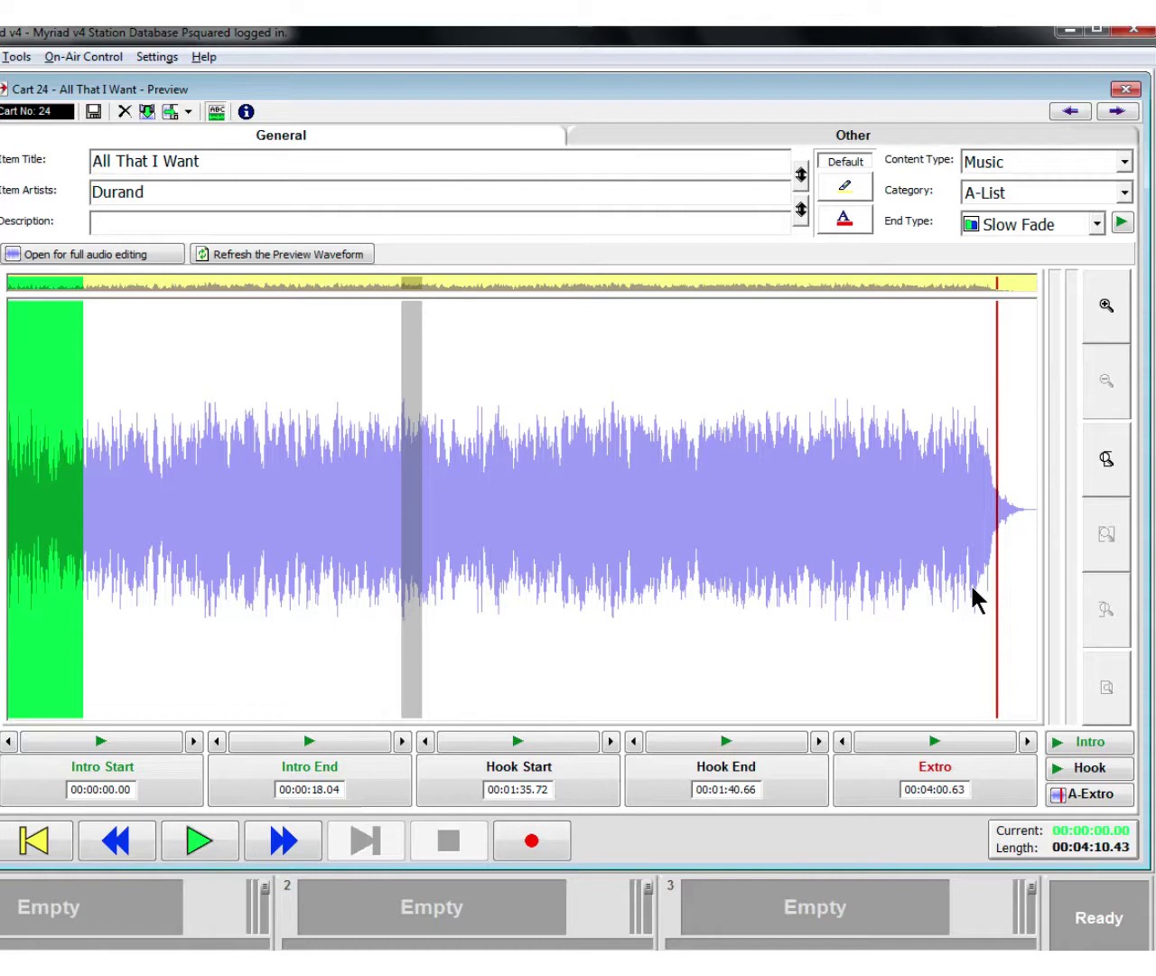
click(1026, 739)
click(1025, 739)
click(1025, 739)
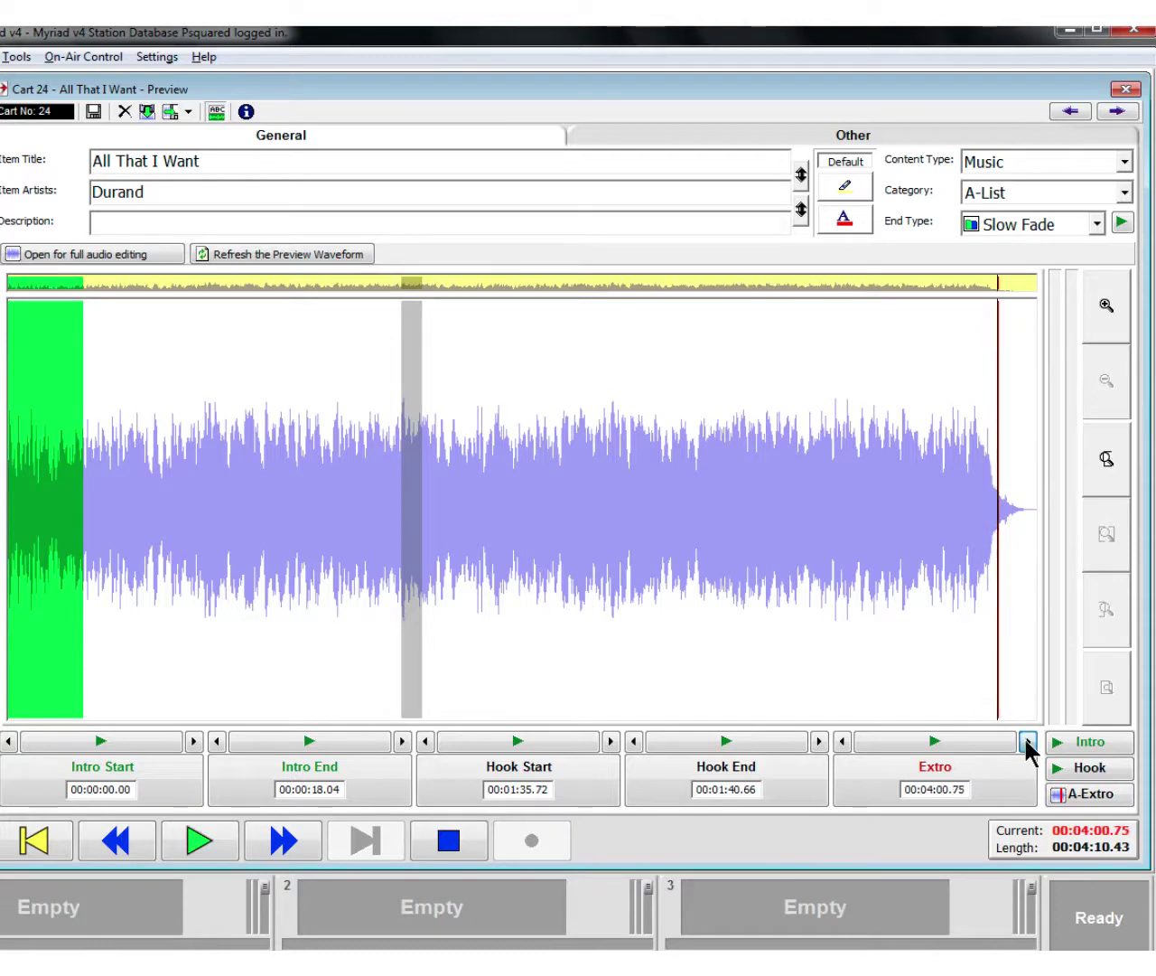
- Place the cursor in the fade-out at 00:04:03.22 and mark the Extro there
click(1010, 656)
click(1006, 674)
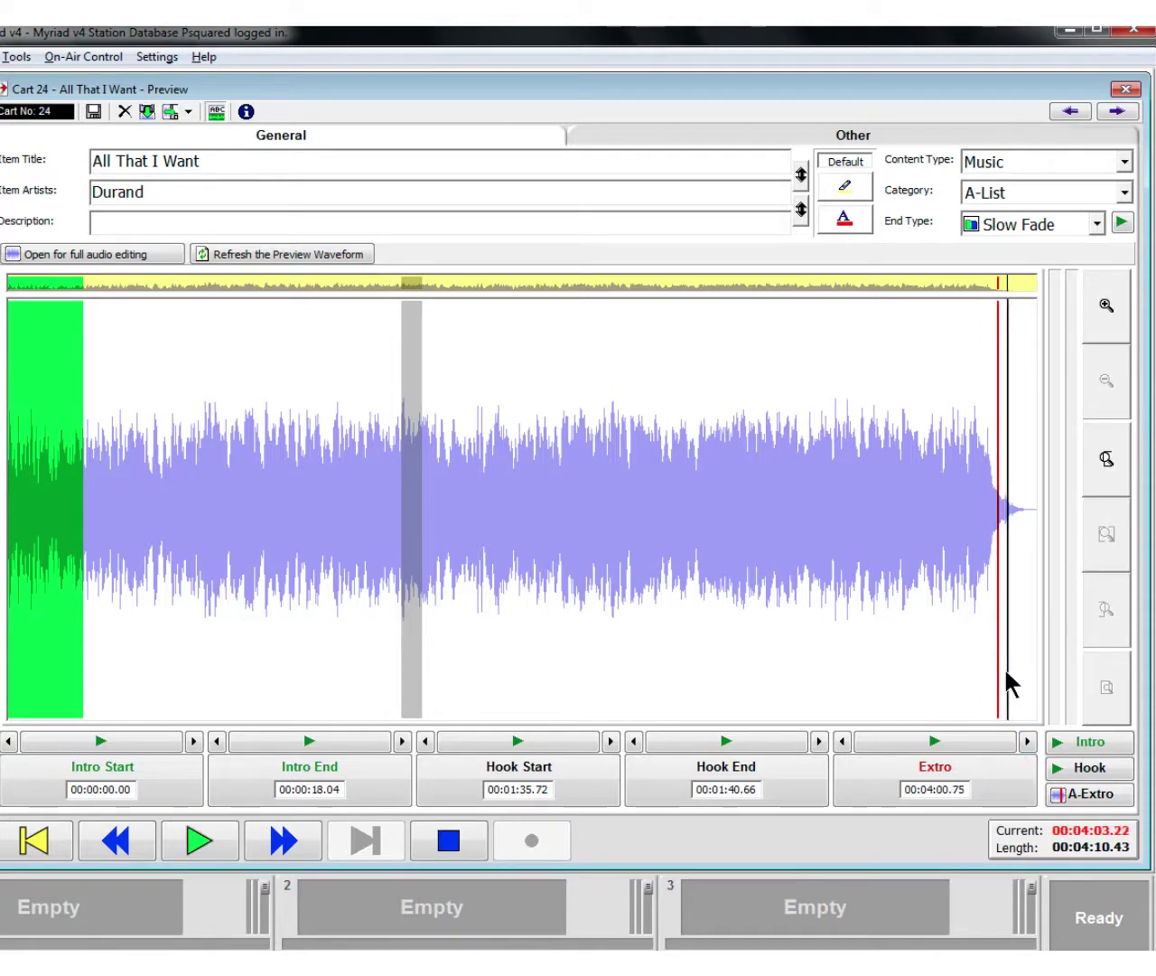
click(998, 776)
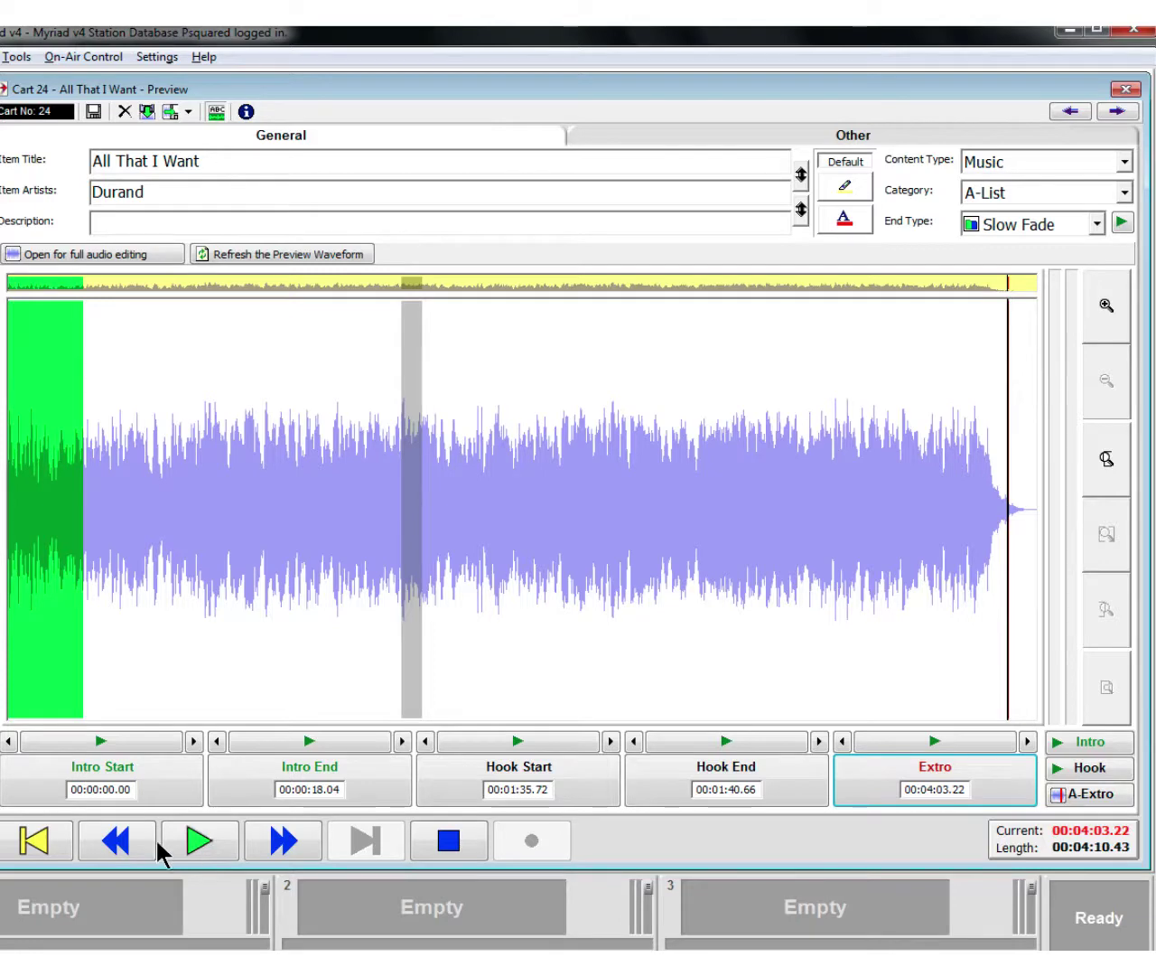
- Return to the track's start, audition the audio from about 00:00:41.14 onwards, and stop playback
click(39, 844)
click(178, 646)
key(space)
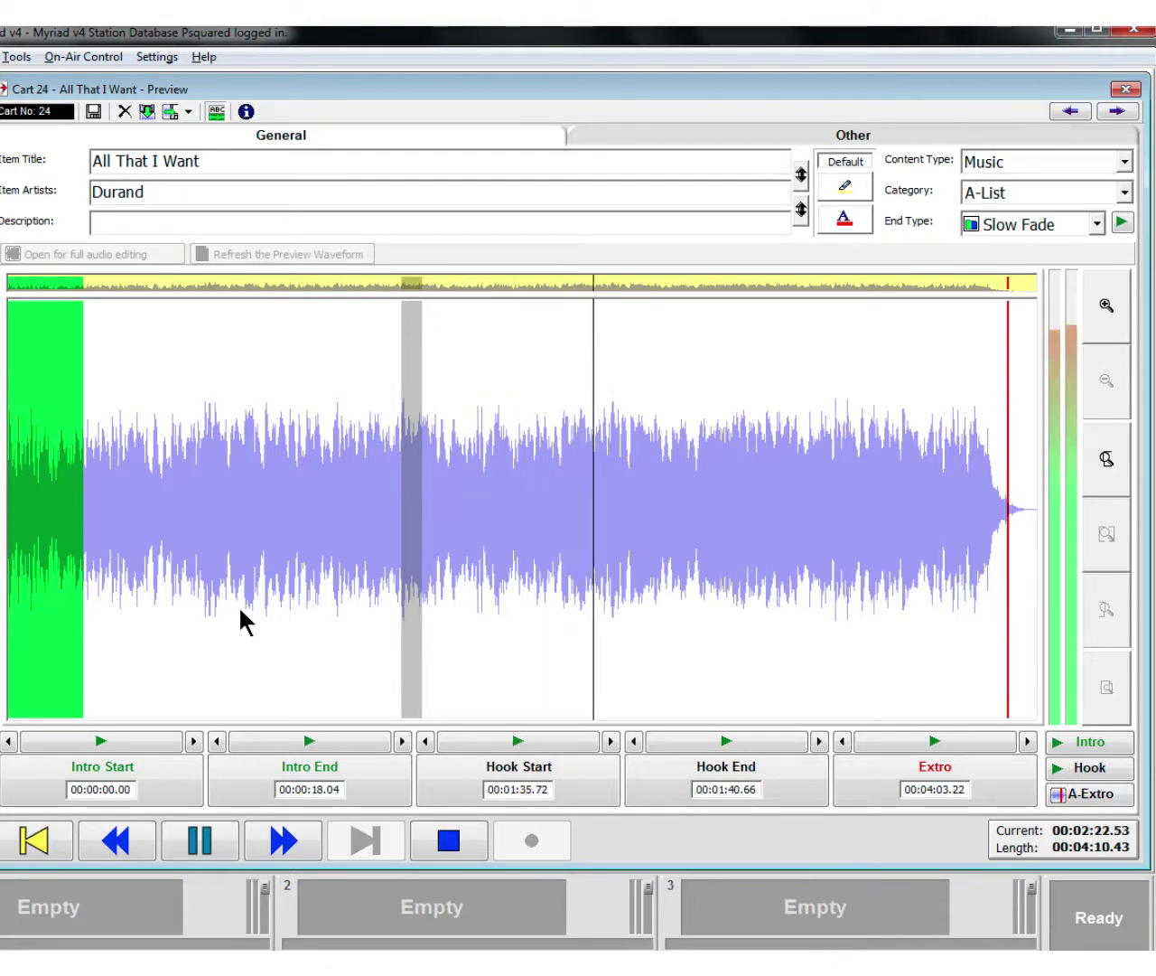
click(445, 845)
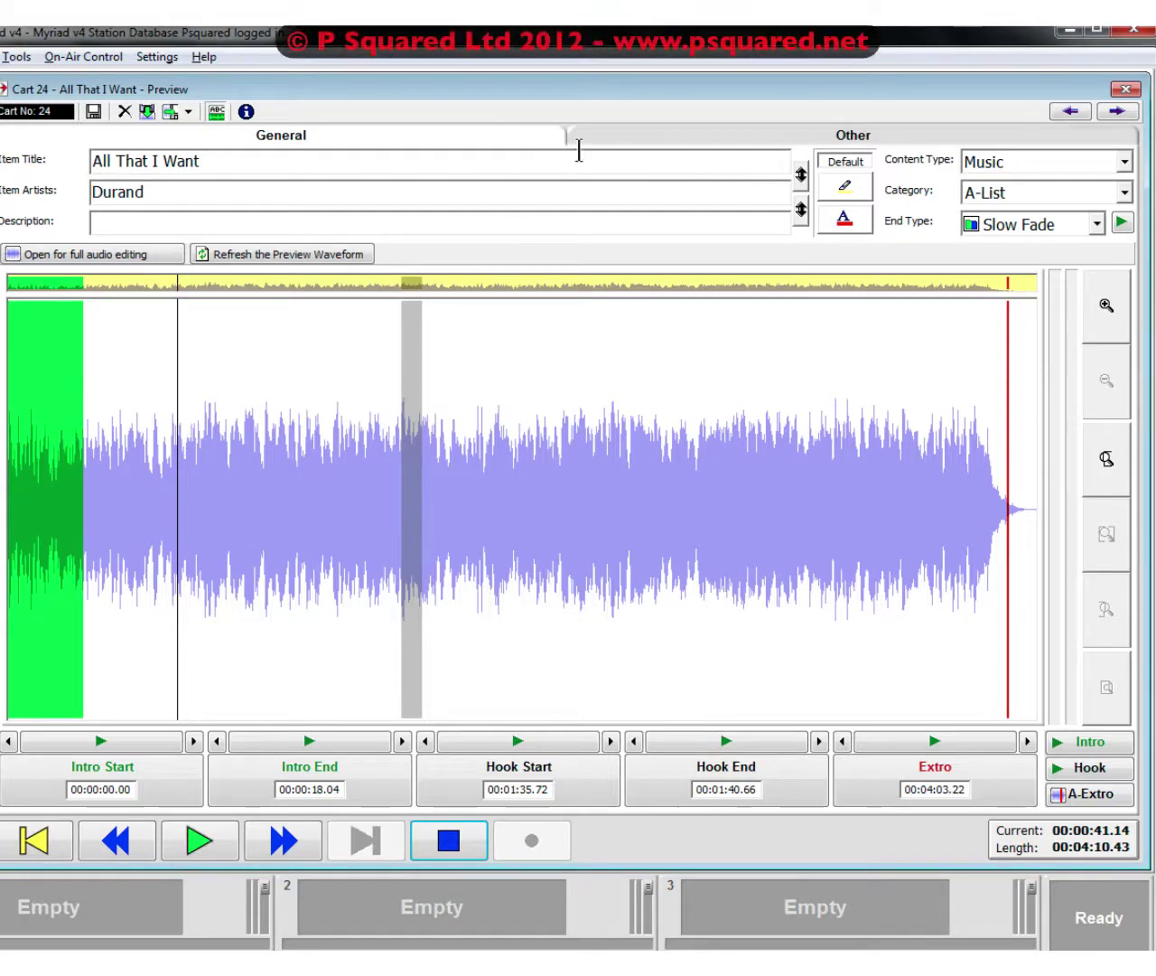
- Copy the item title into the copyright Product Title and Music Title, and the item artist into Performer
click(649, 134)
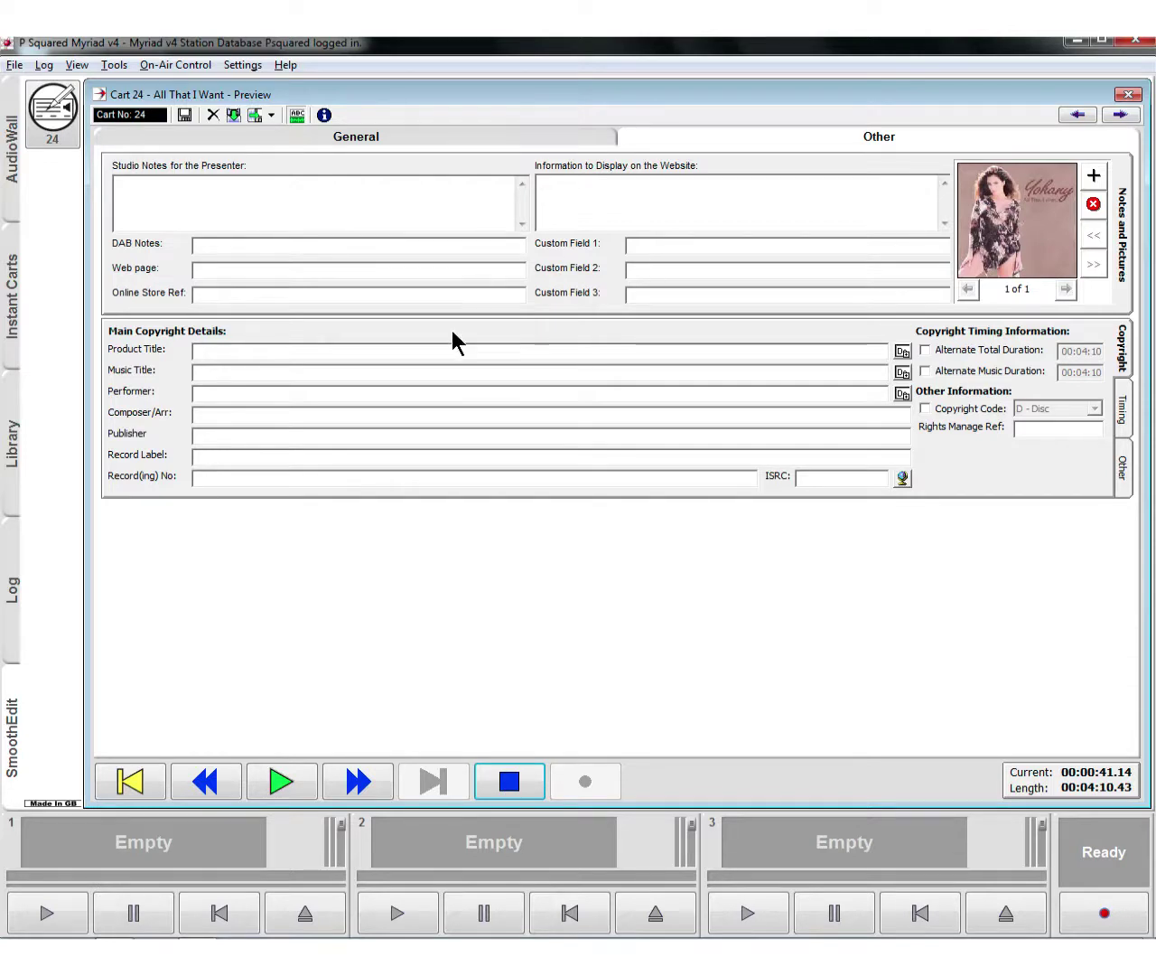
click(903, 351)
click(902, 372)
click(902, 392)
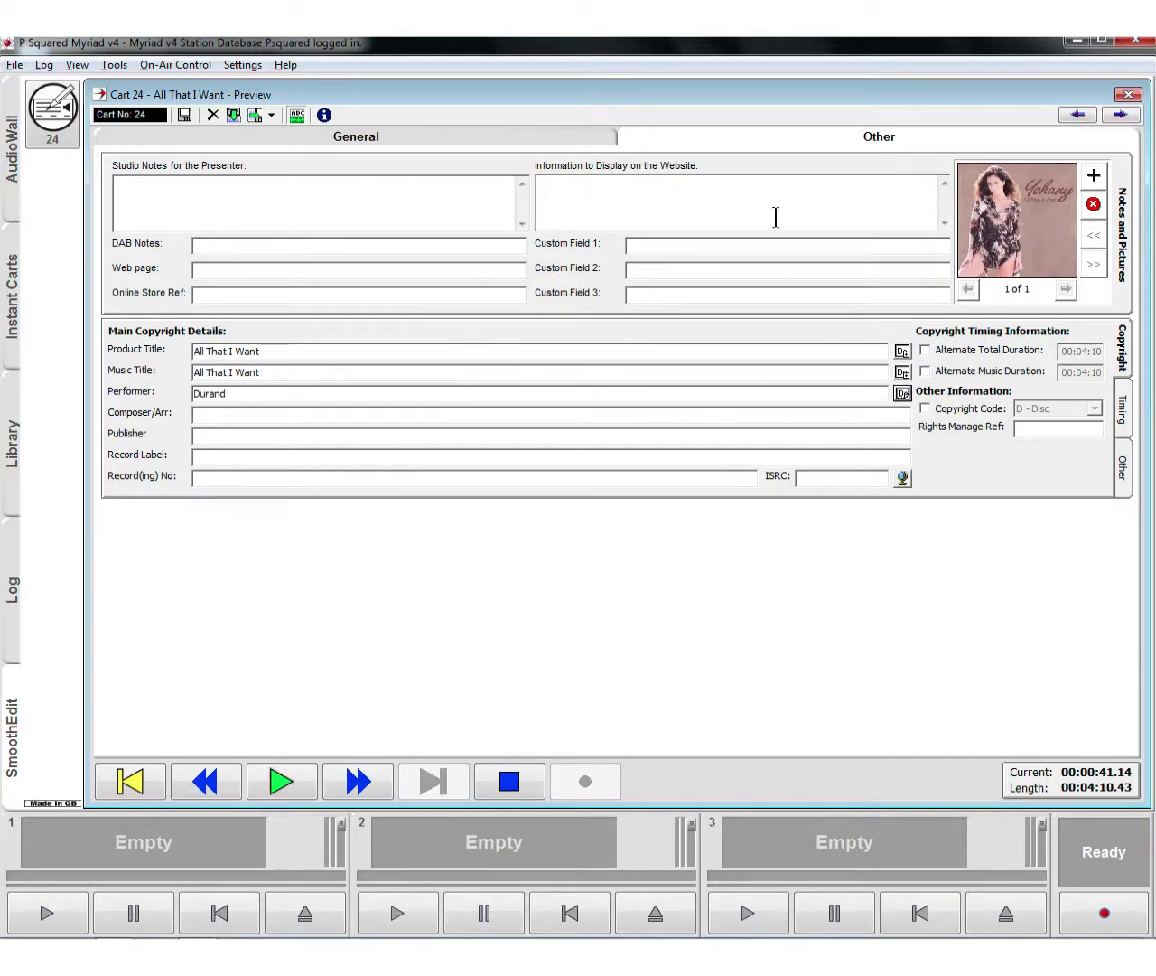
- Review the cart's timing commands, loop section and kill date options, and return to its general details
click(1125, 414)
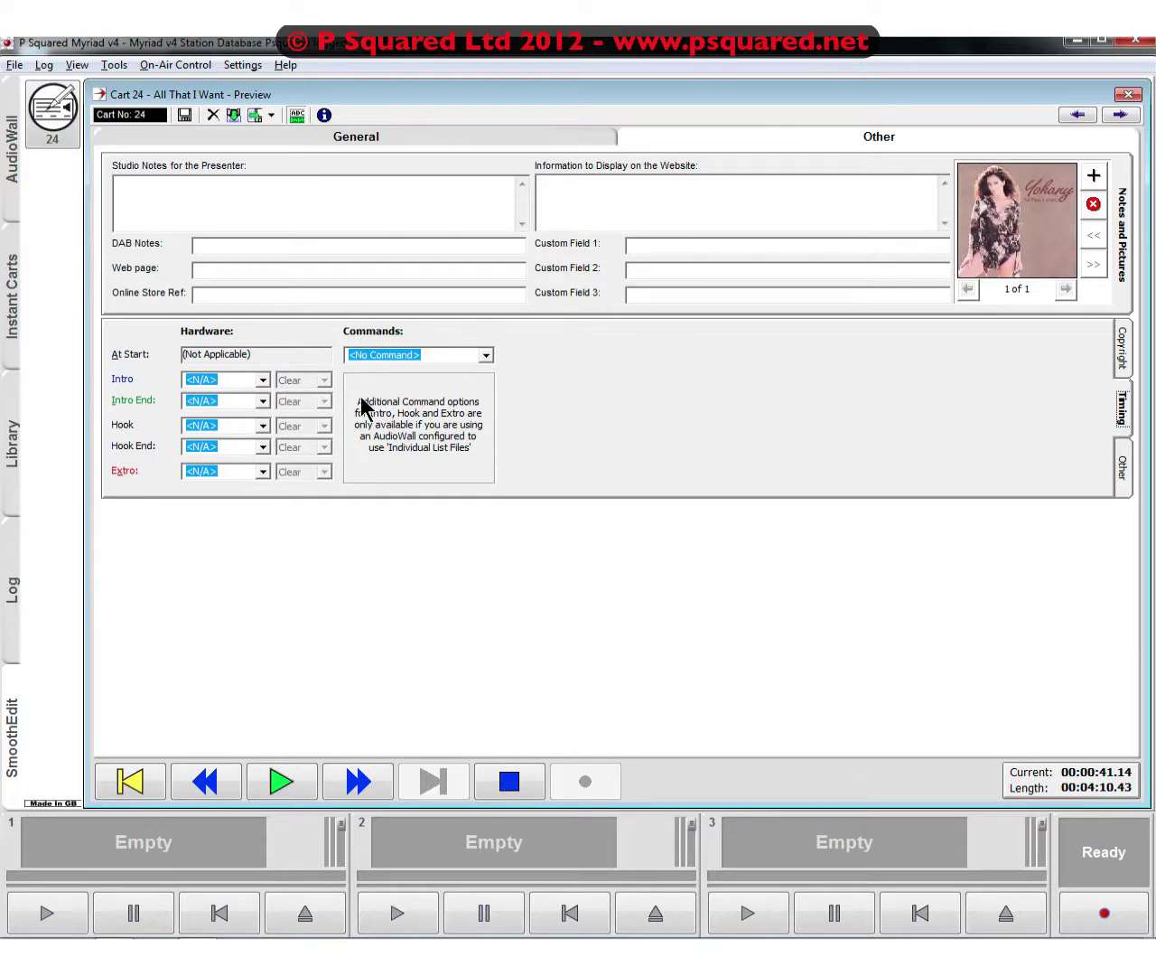
click(1123, 469)
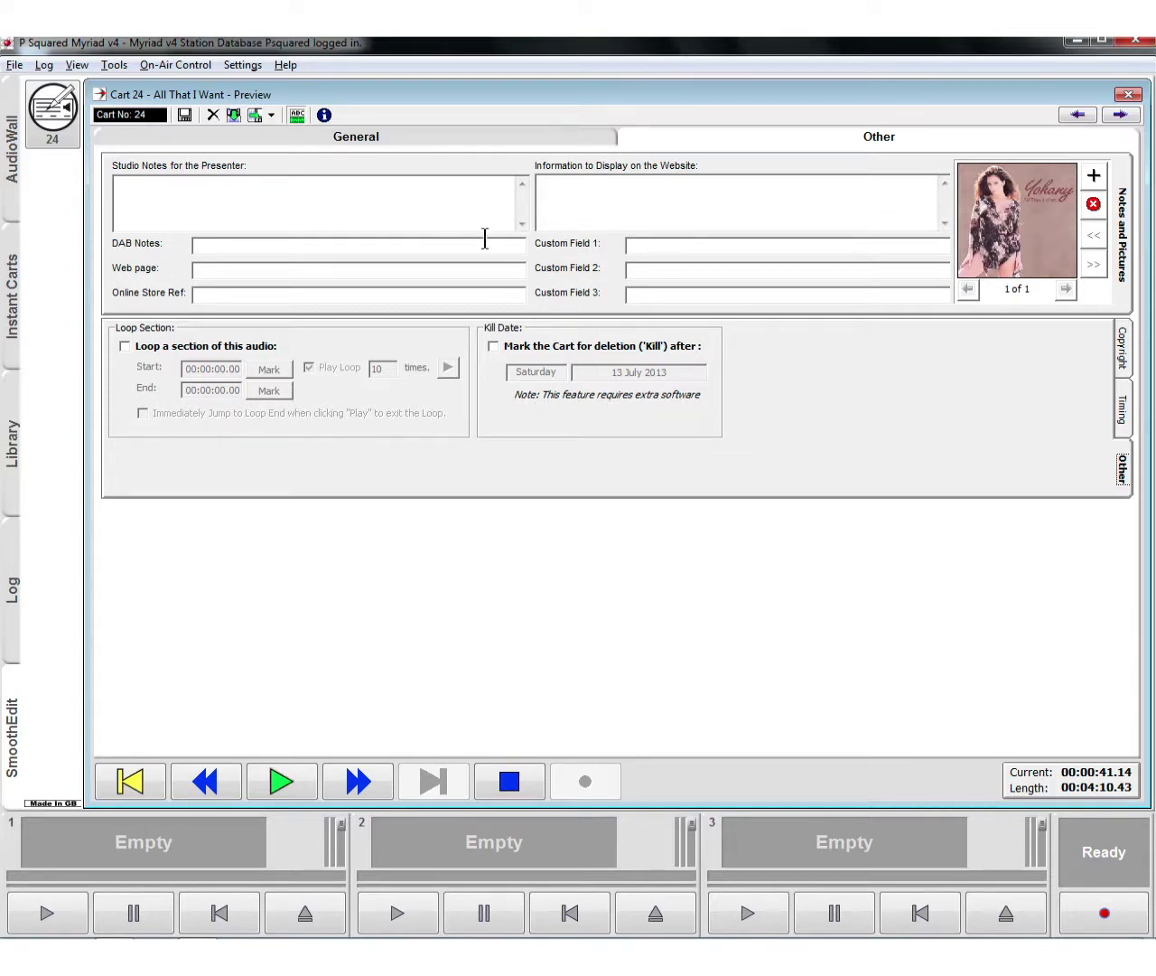
click(431, 138)
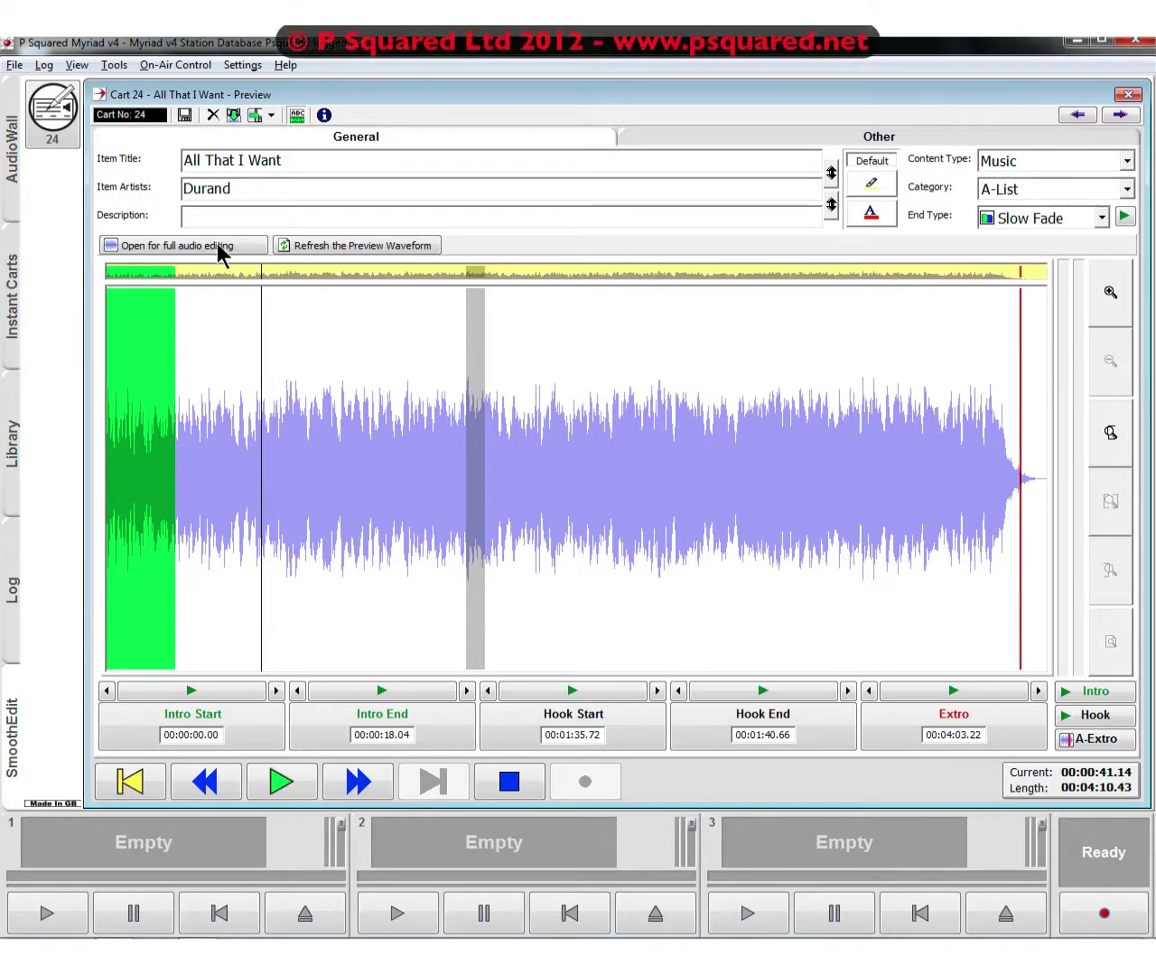
- Open the cart for full audio editing and move the Hook End marker on the waveform to 00:01:40.95
click(148, 249)
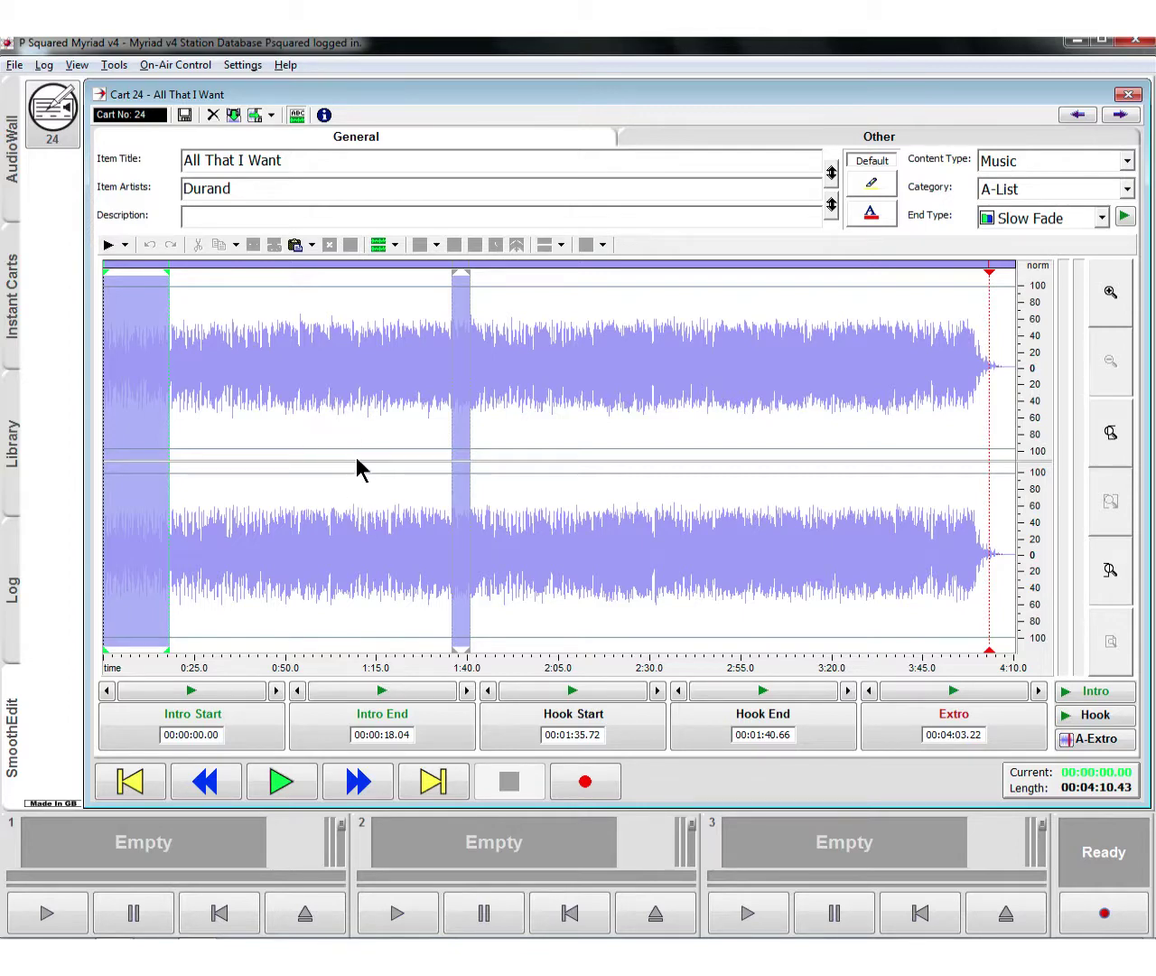
click(475, 448)
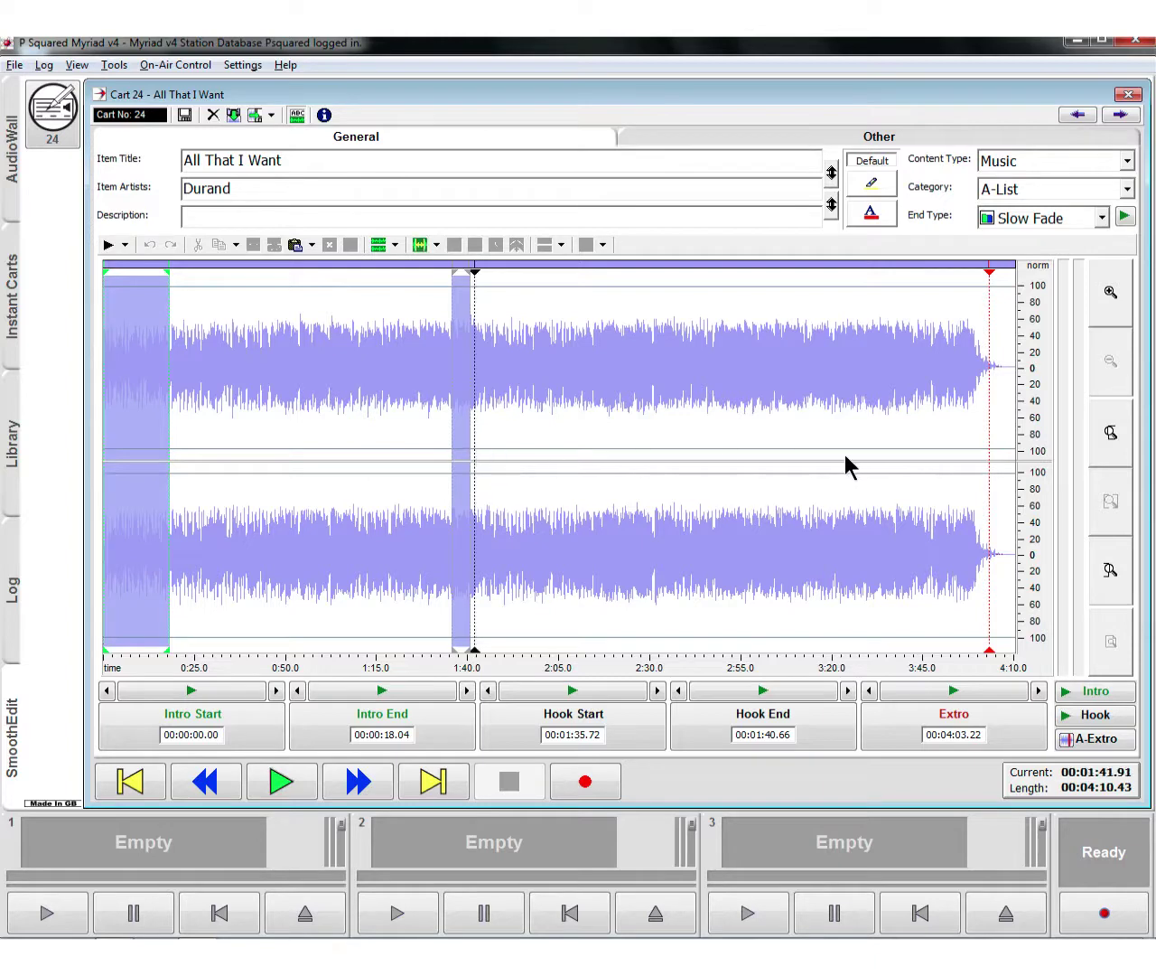
click(1111, 569)
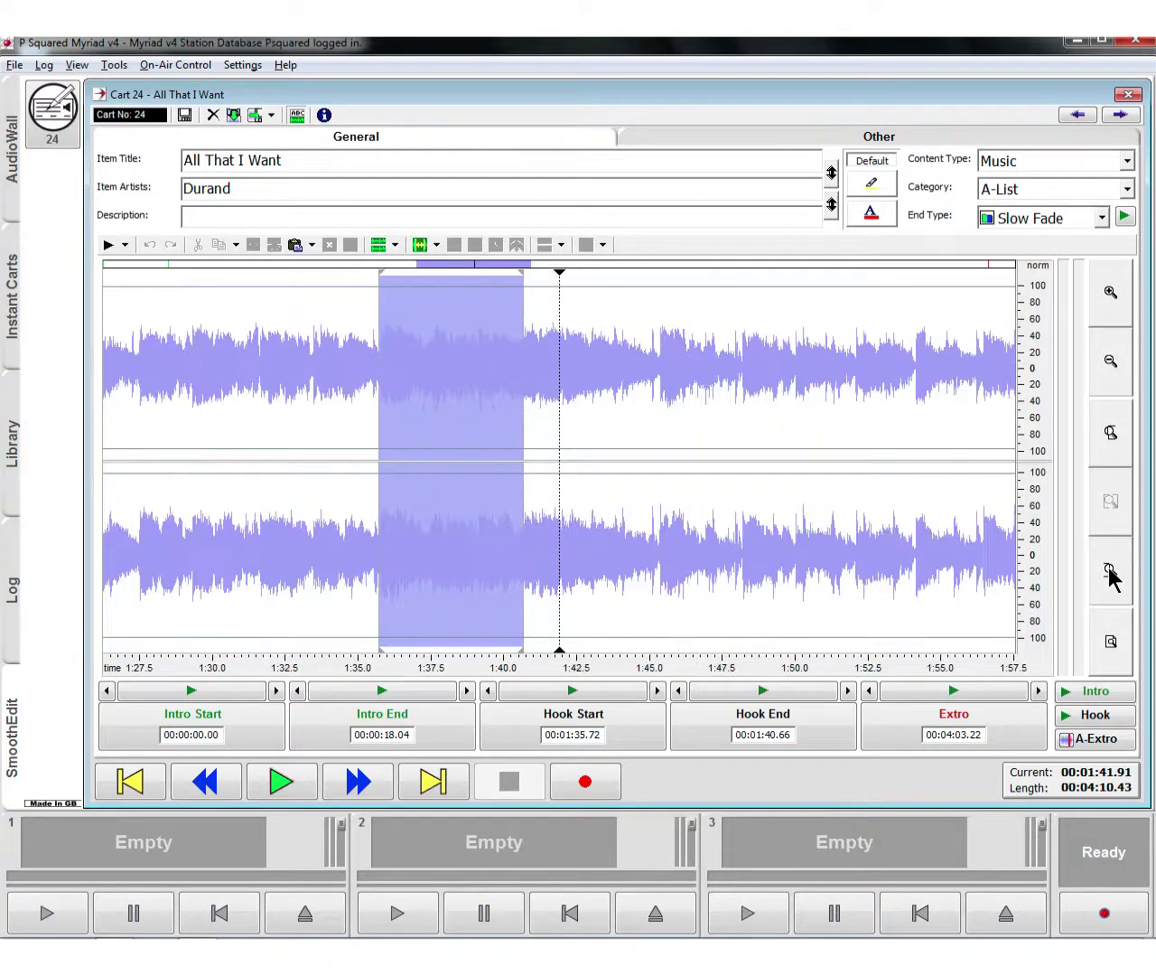
click(1110, 569)
click(1110, 569)
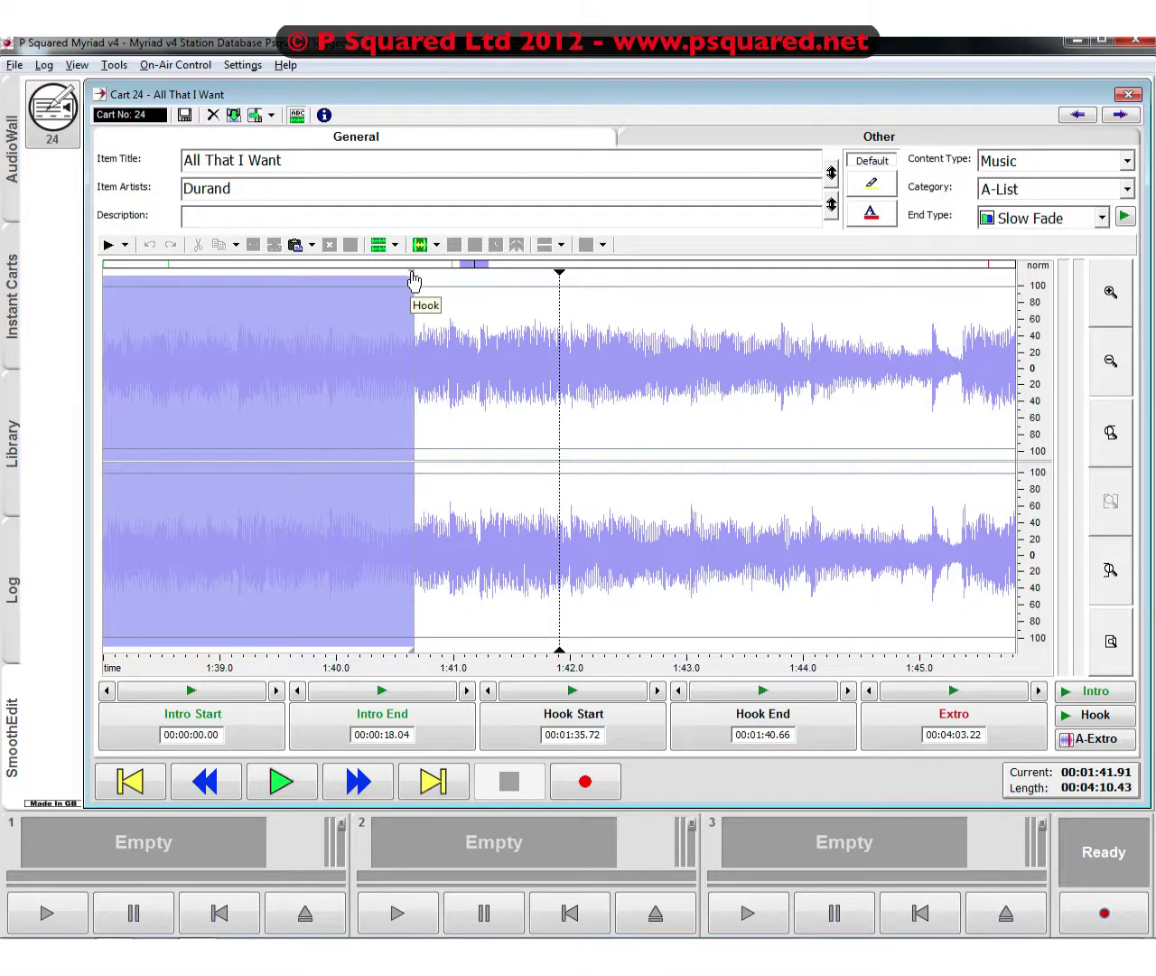
drag(414, 280, 449, 282)
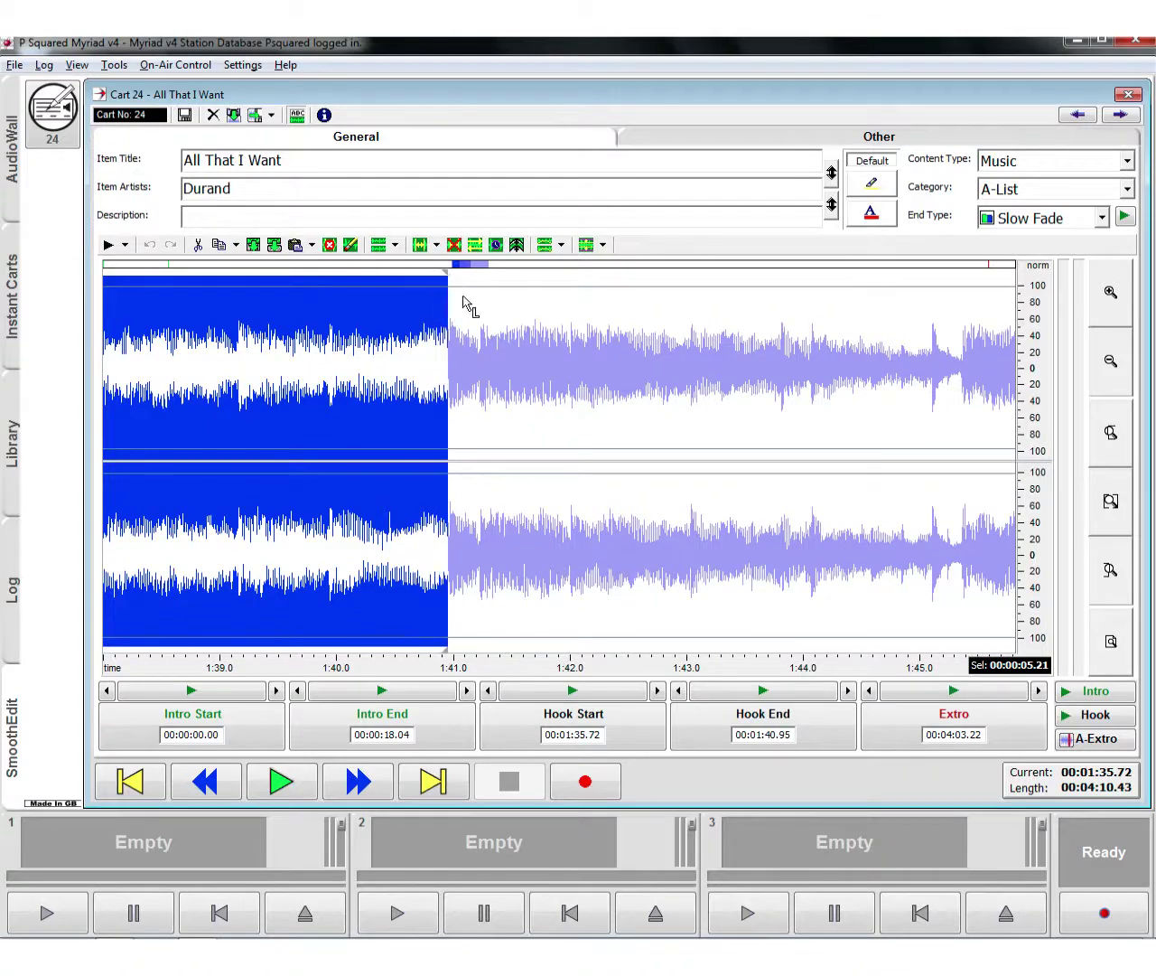
- Select the track's closing section from about 3:54 to 4:10 on the waveform and play only the selection
click(1110, 635)
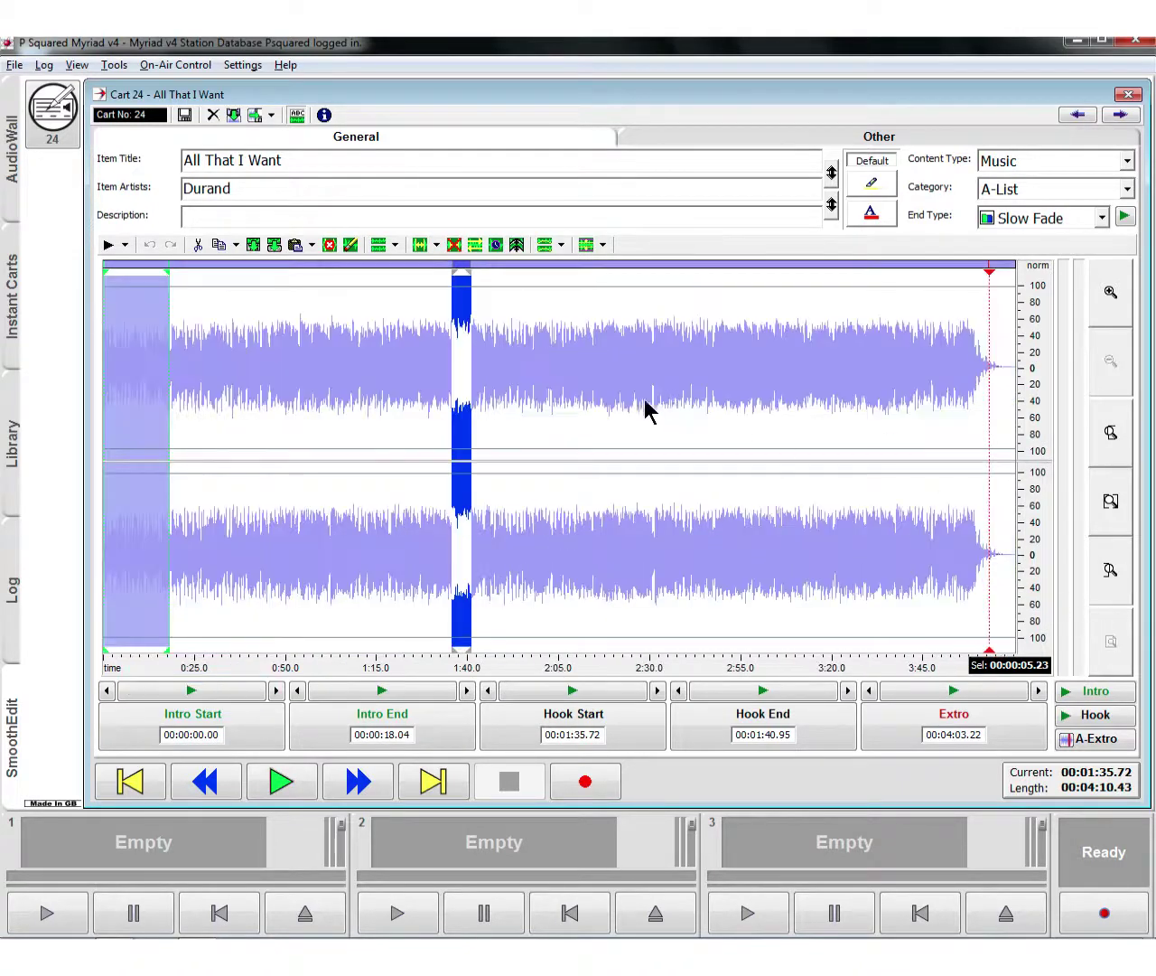
click(953, 416)
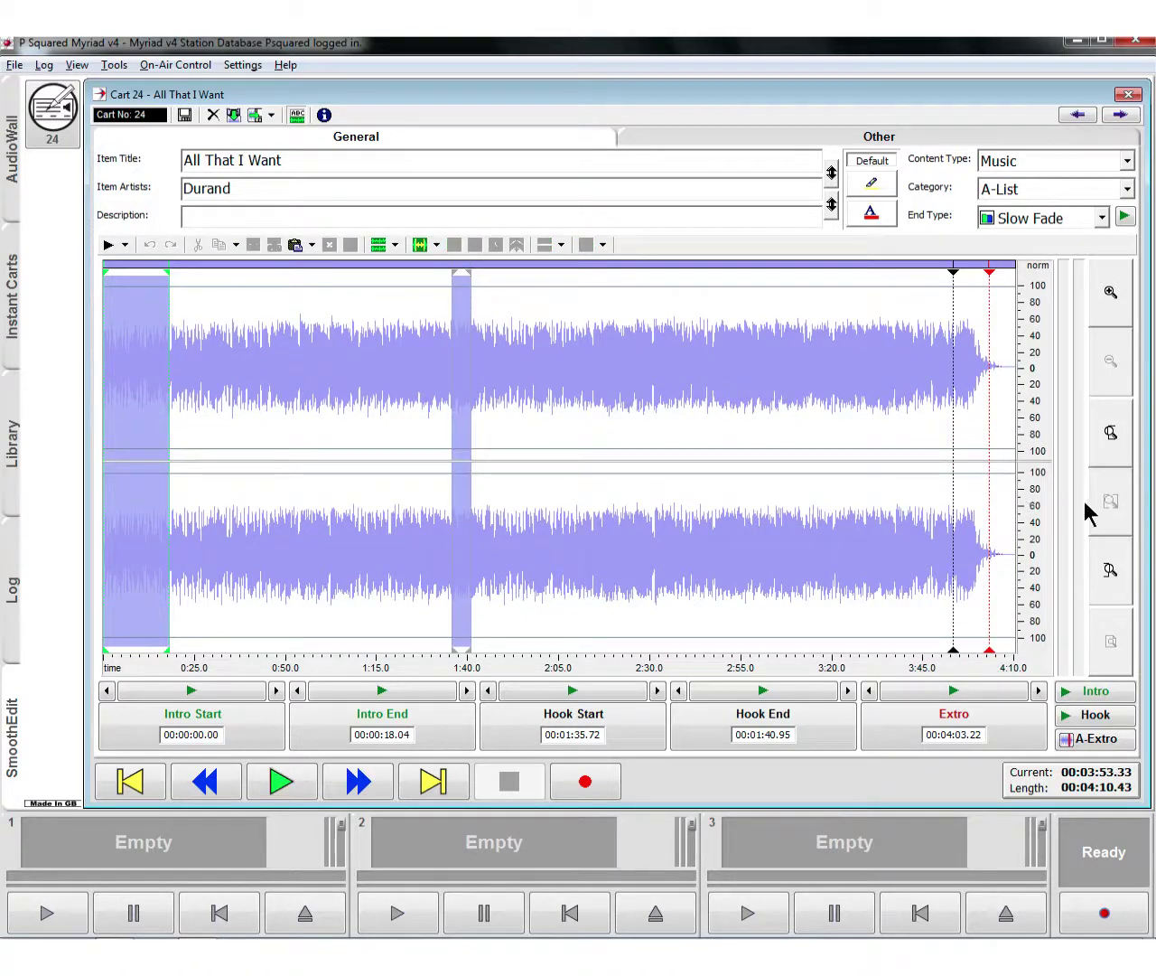
click(1113, 568)
click(1114, 569)
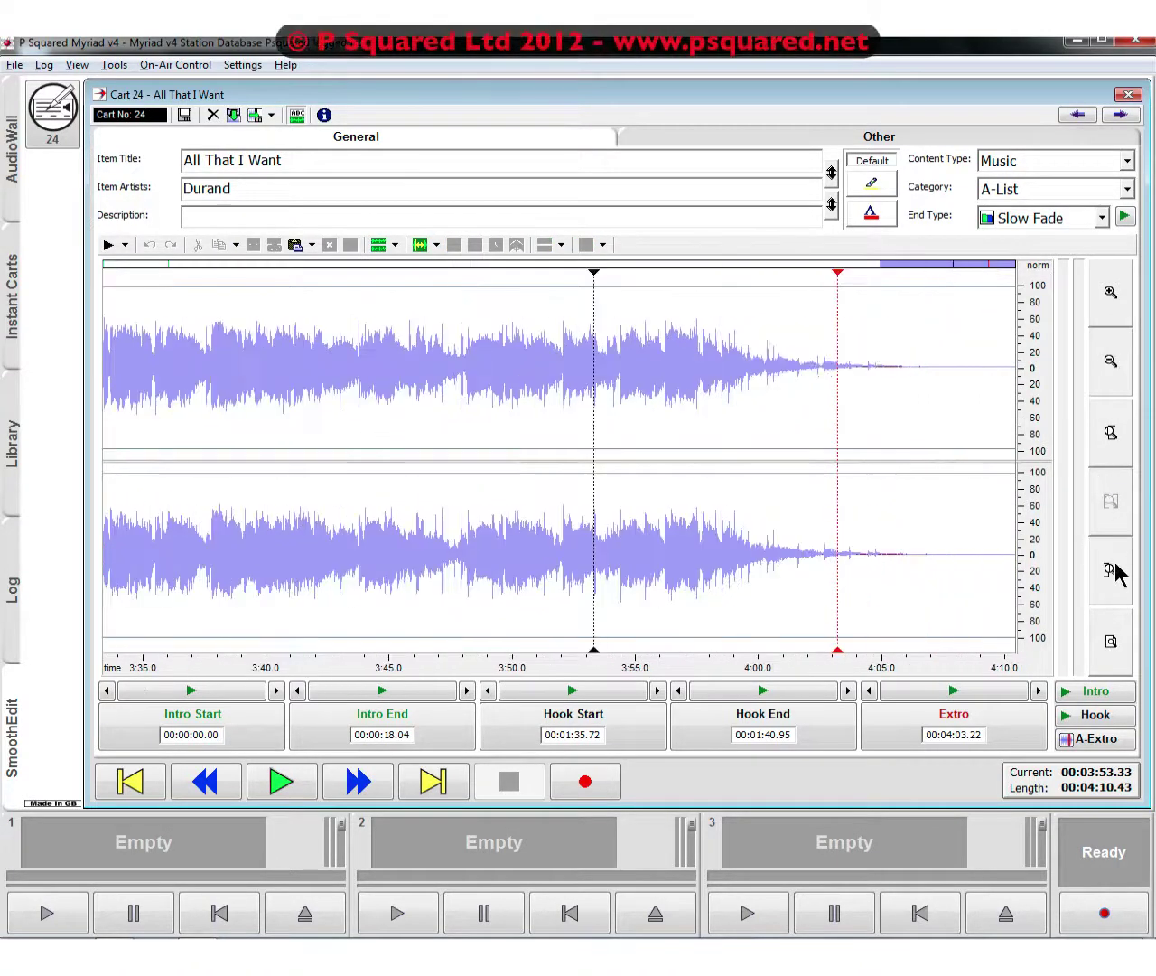
drag(607, 439, 1001, 446)
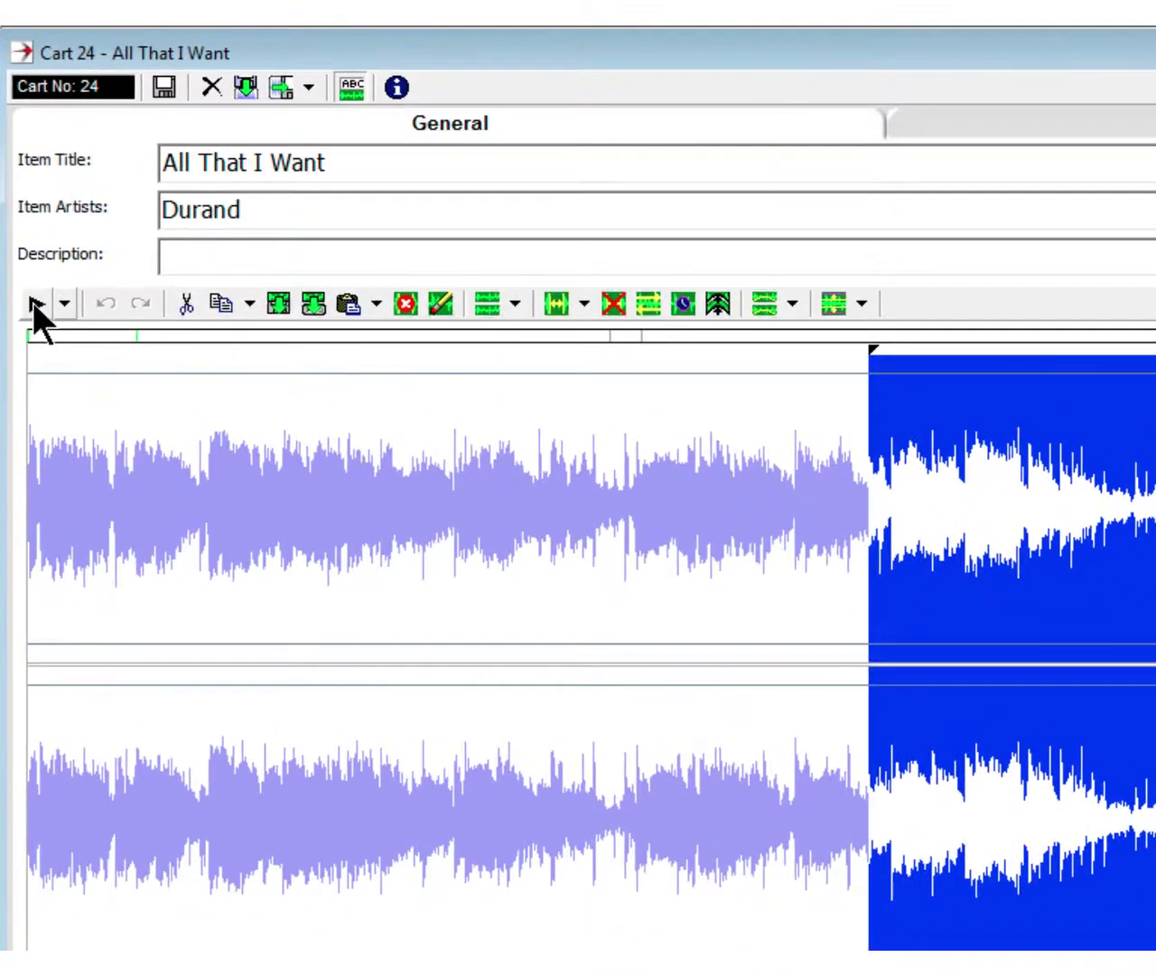
click(107, 244)
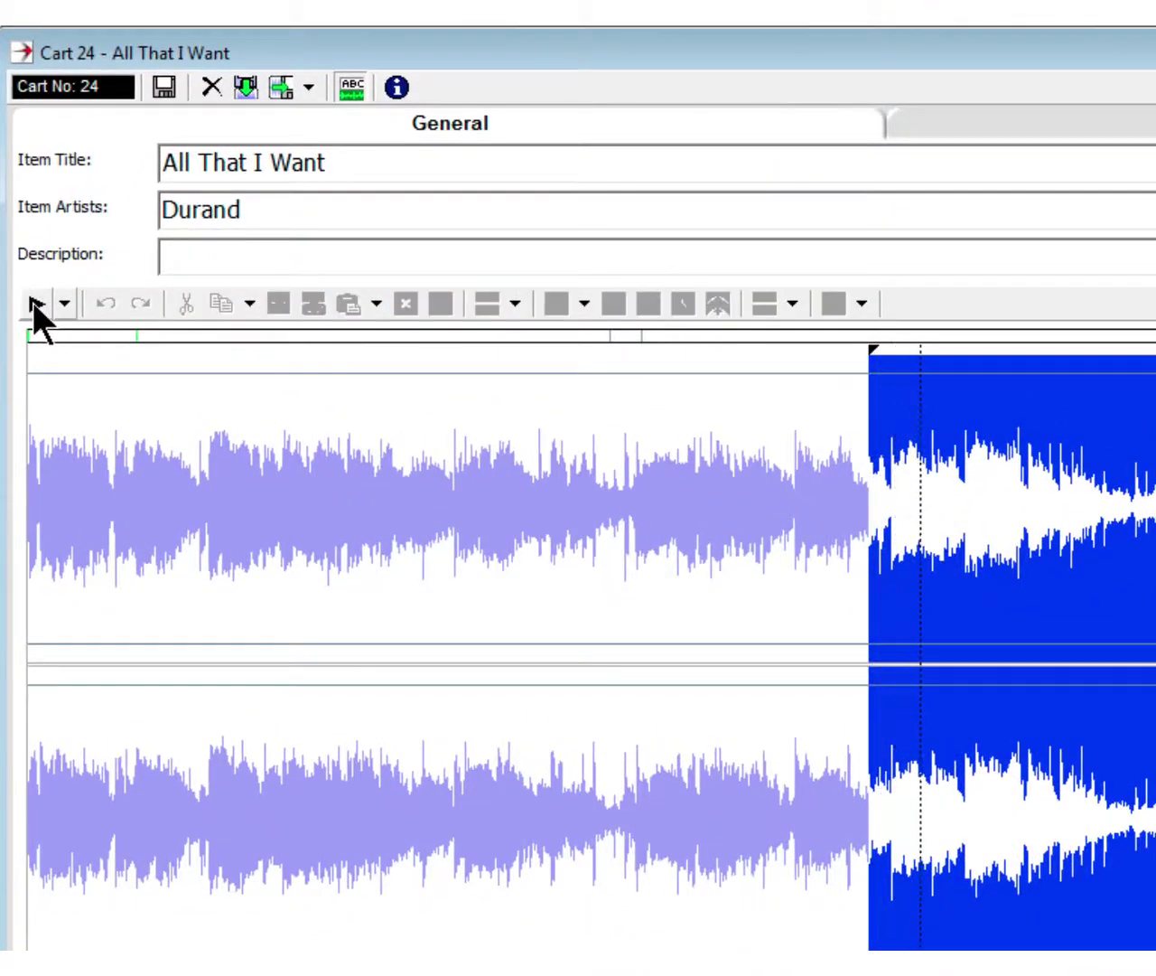
- Review the playback, copy and audio effects options offered for the selected section
click(63, 303)
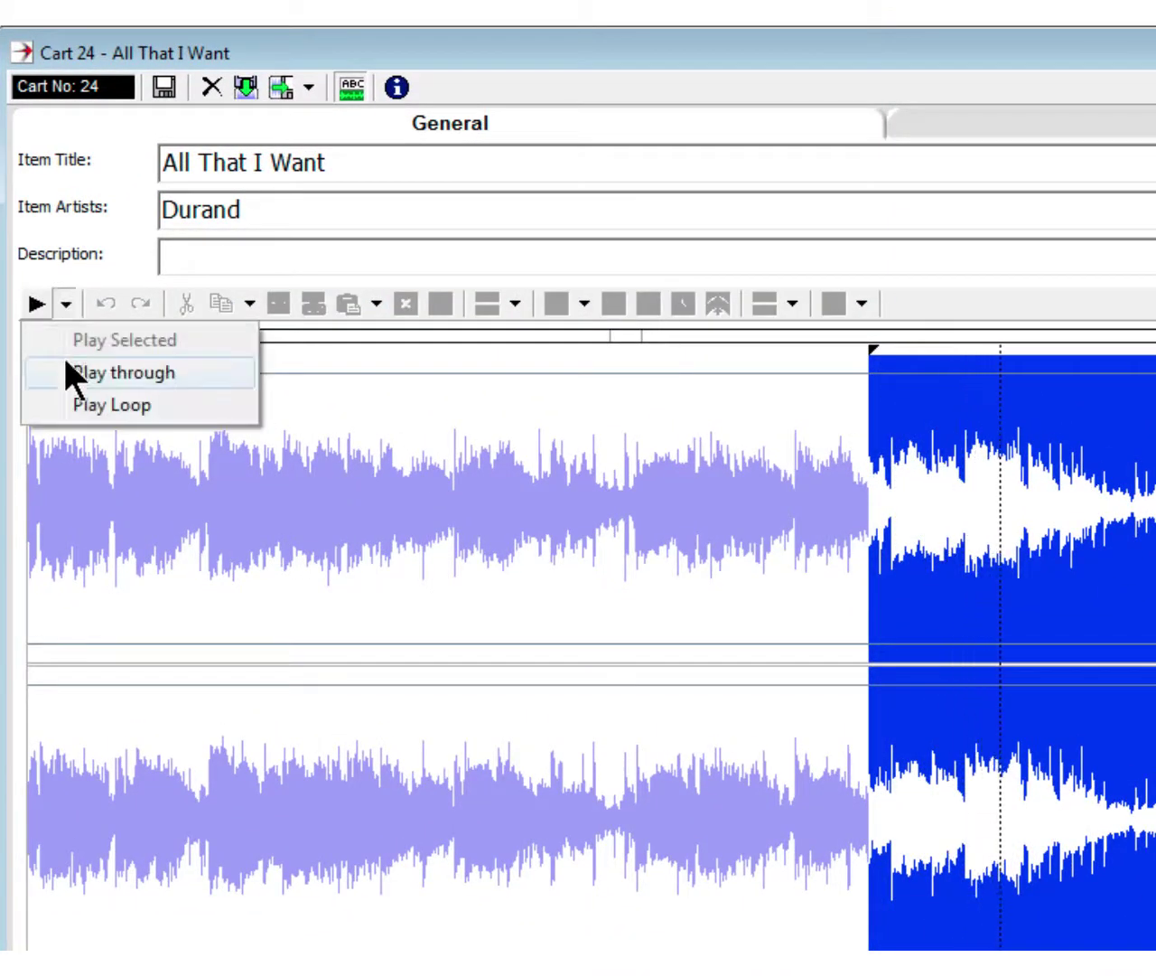
click(59, 301)
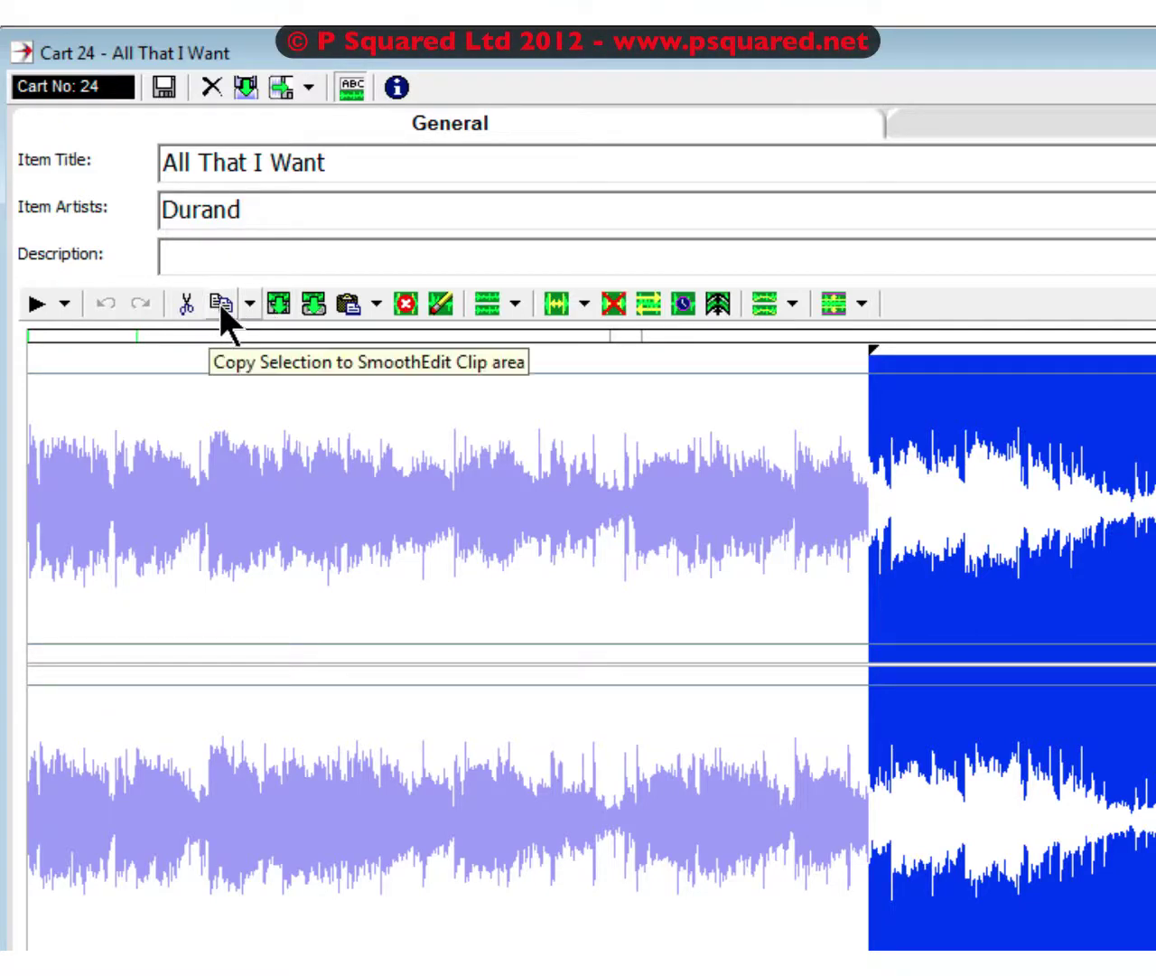
click(248, 303)
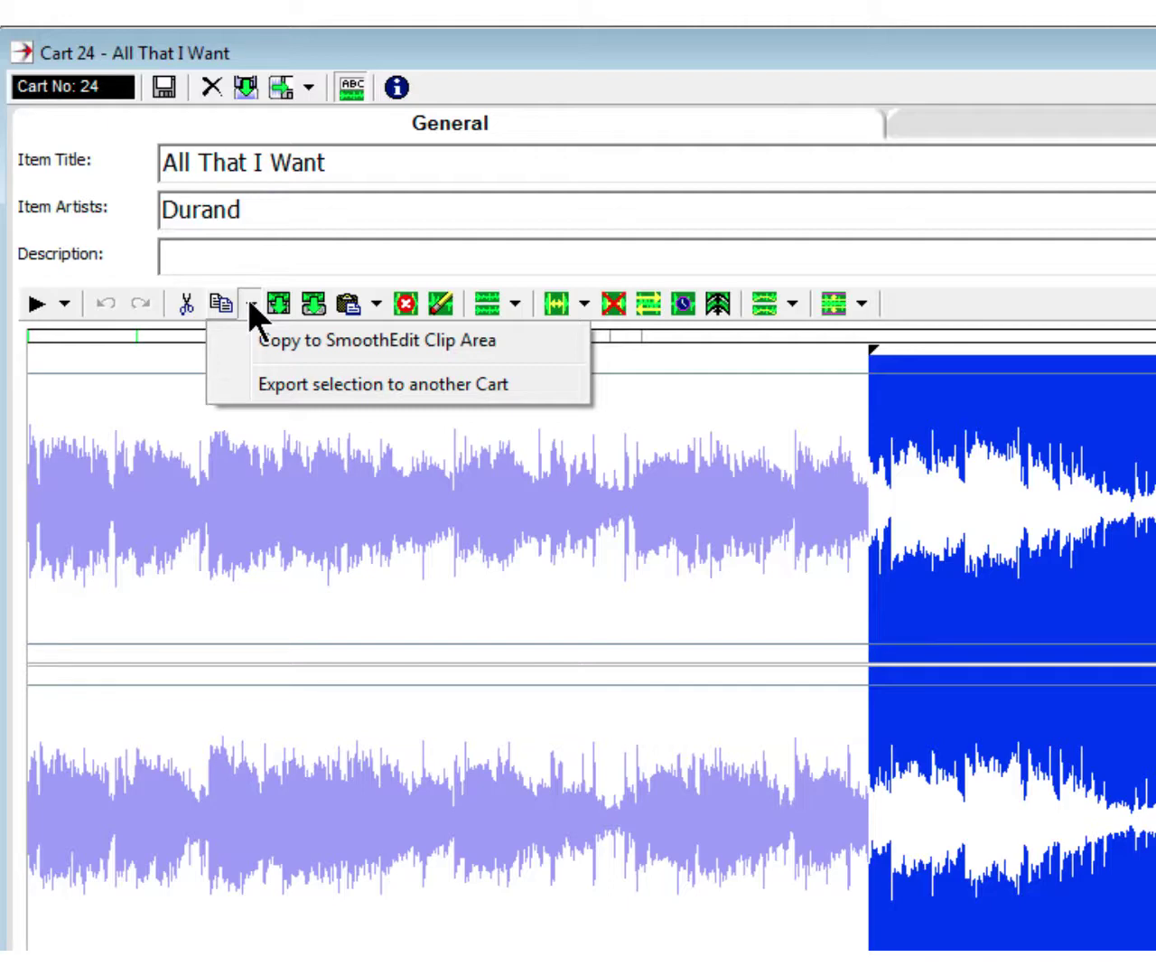
click(245, 327)
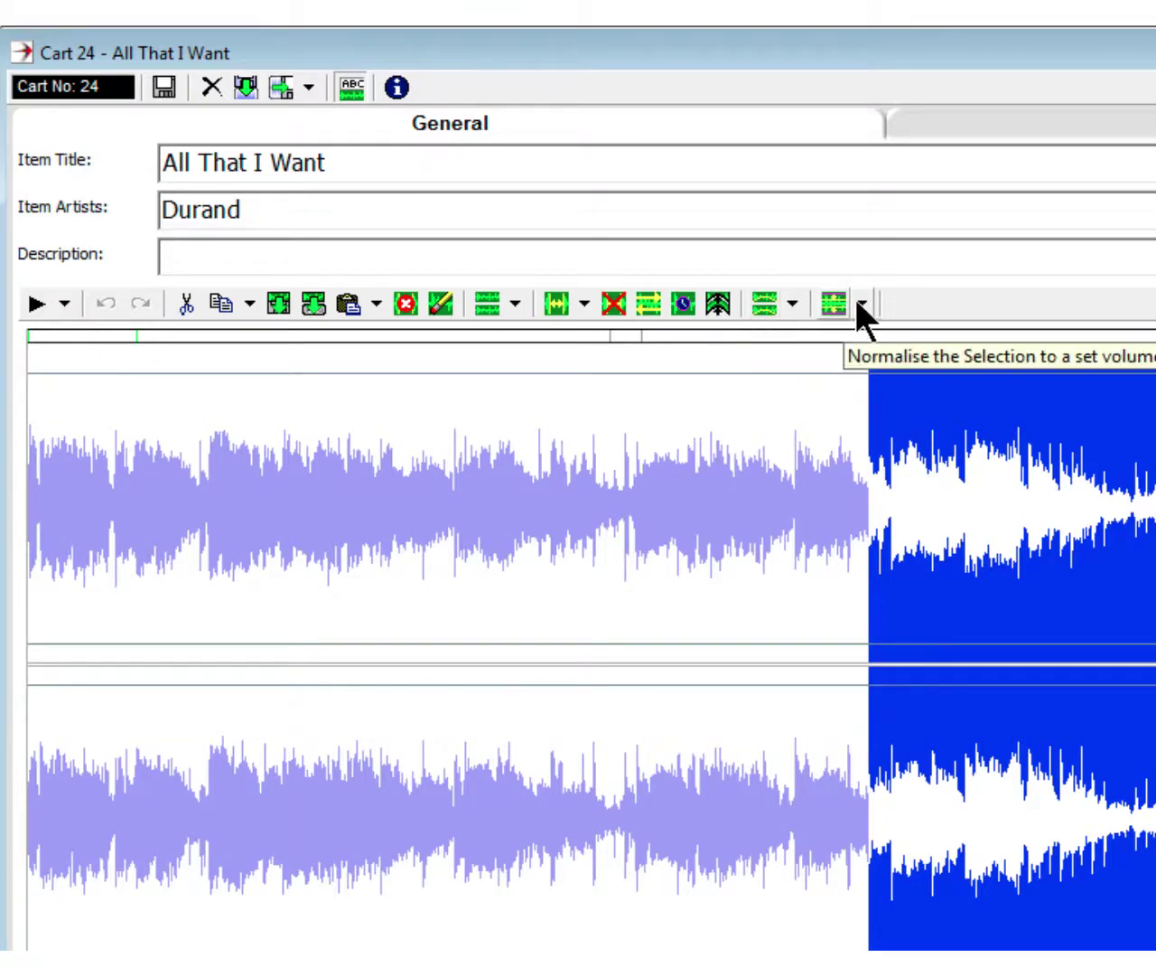
click(793, 306)
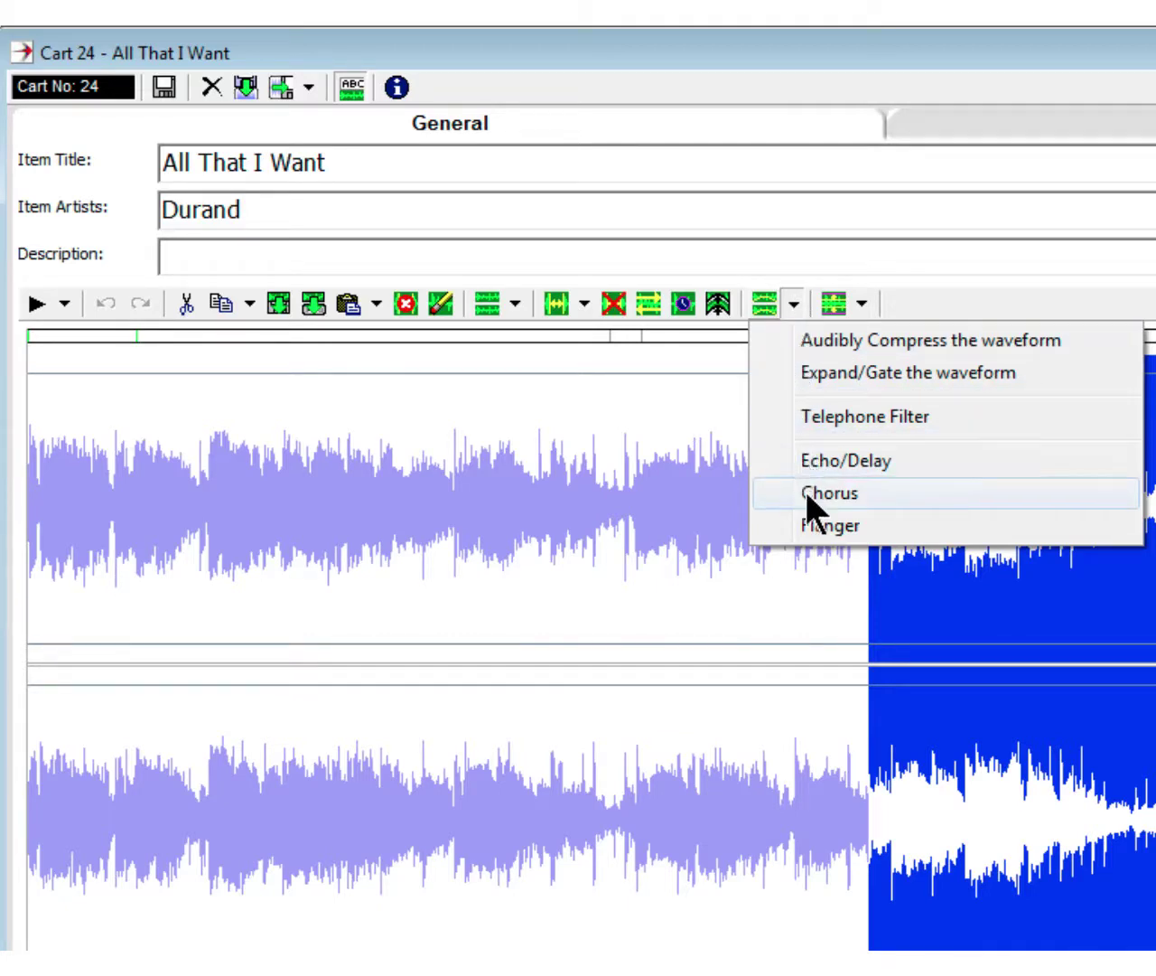
click(794, 304)
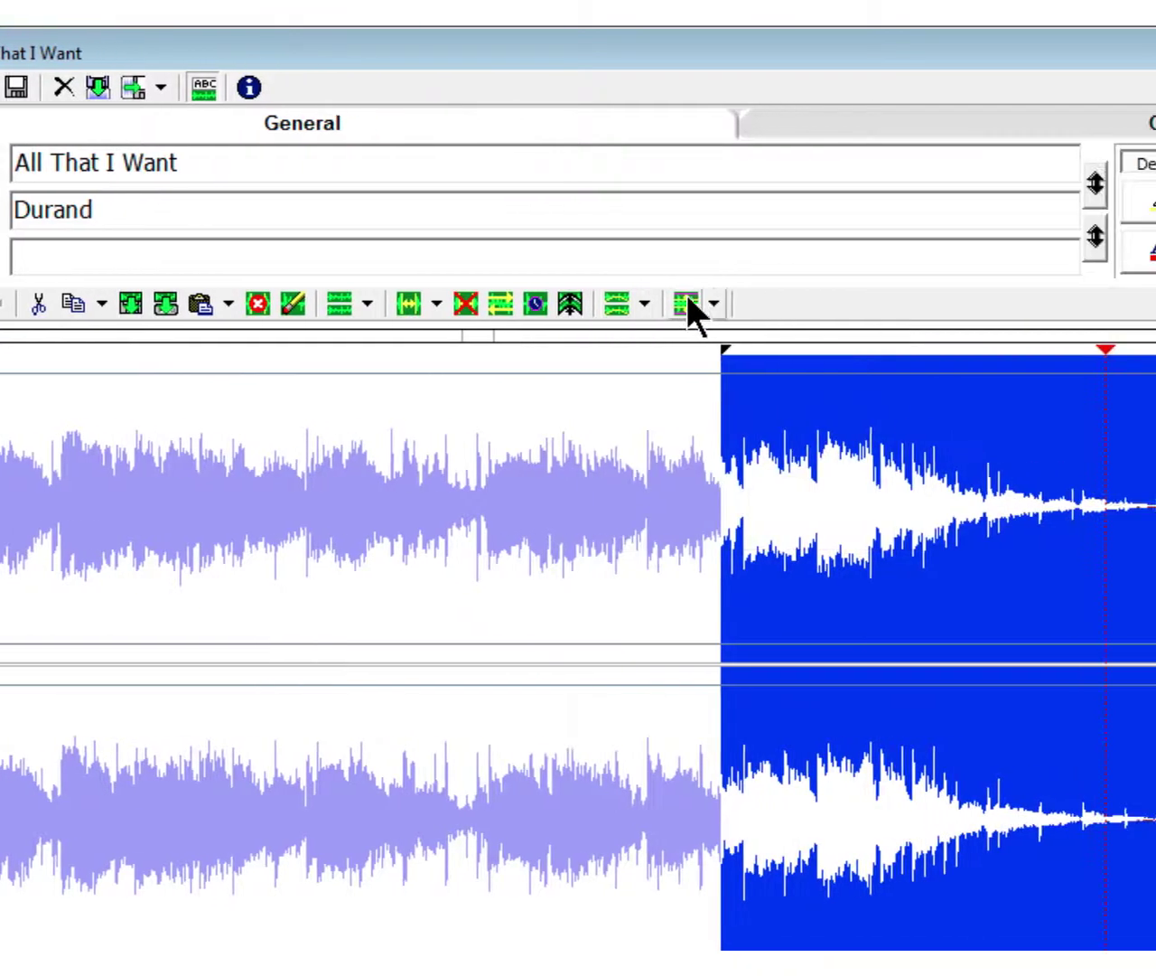
- Fade out the selected closing section, then clear the selection
click(862, 303)
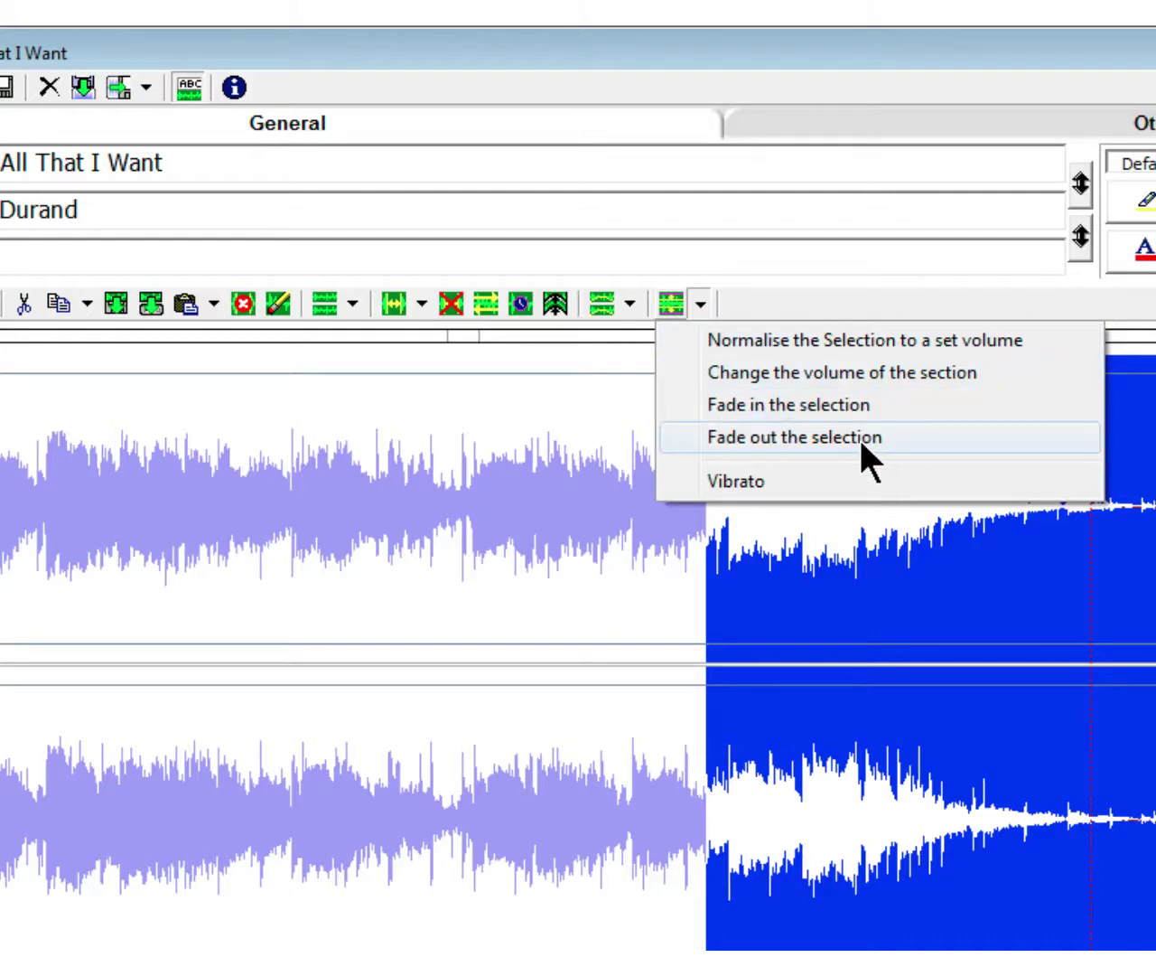
click(813, 436)
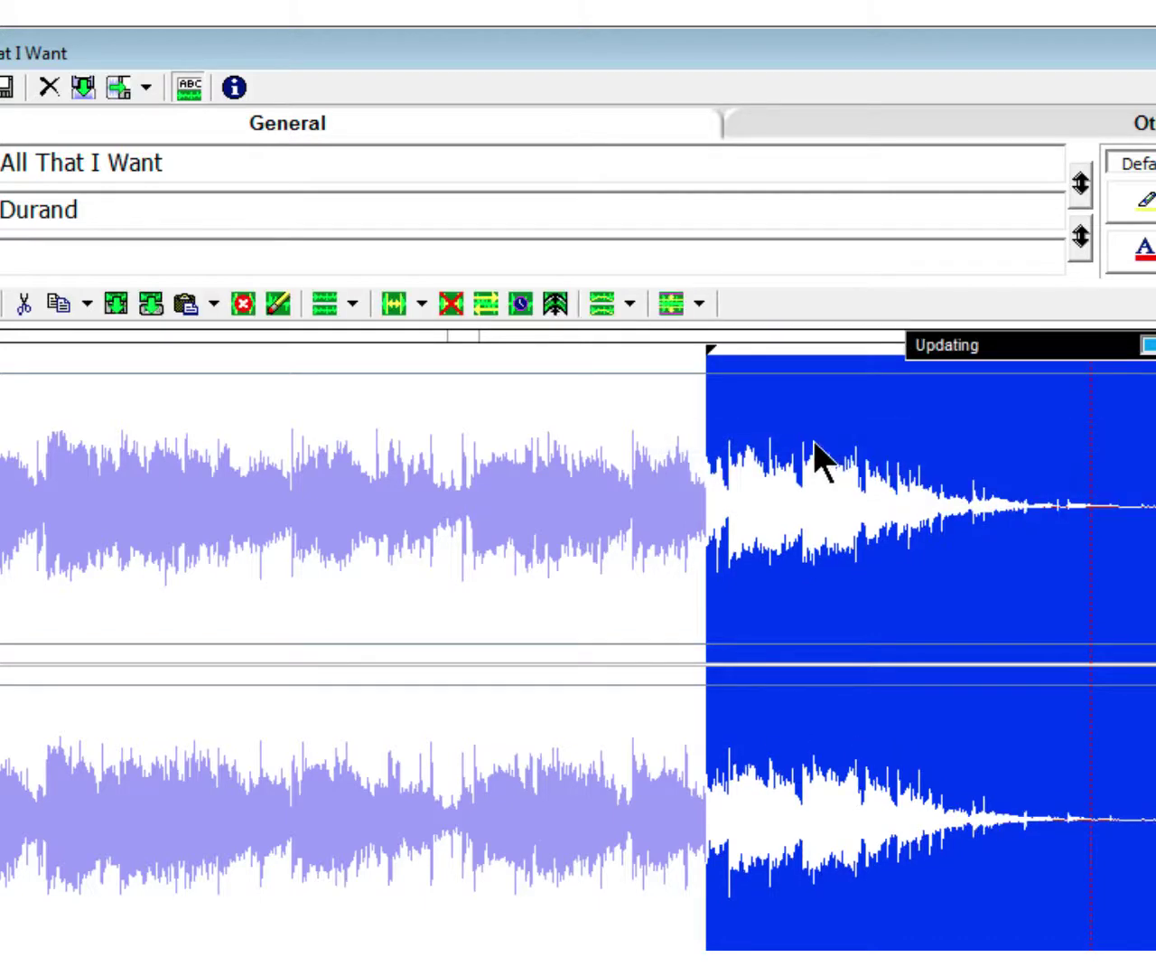
click(668, 623)
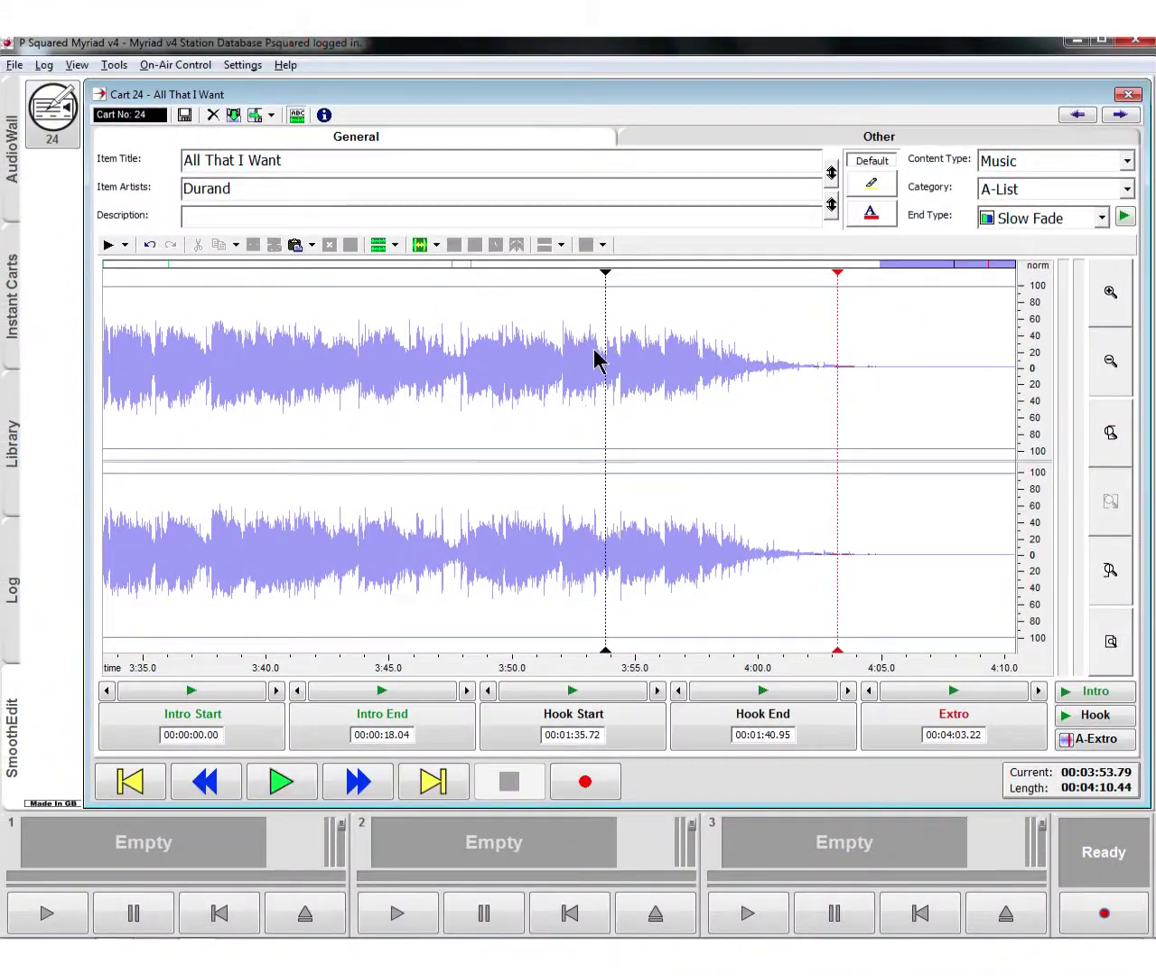
drag(594, 365, 925, 365)
click(603, 244)
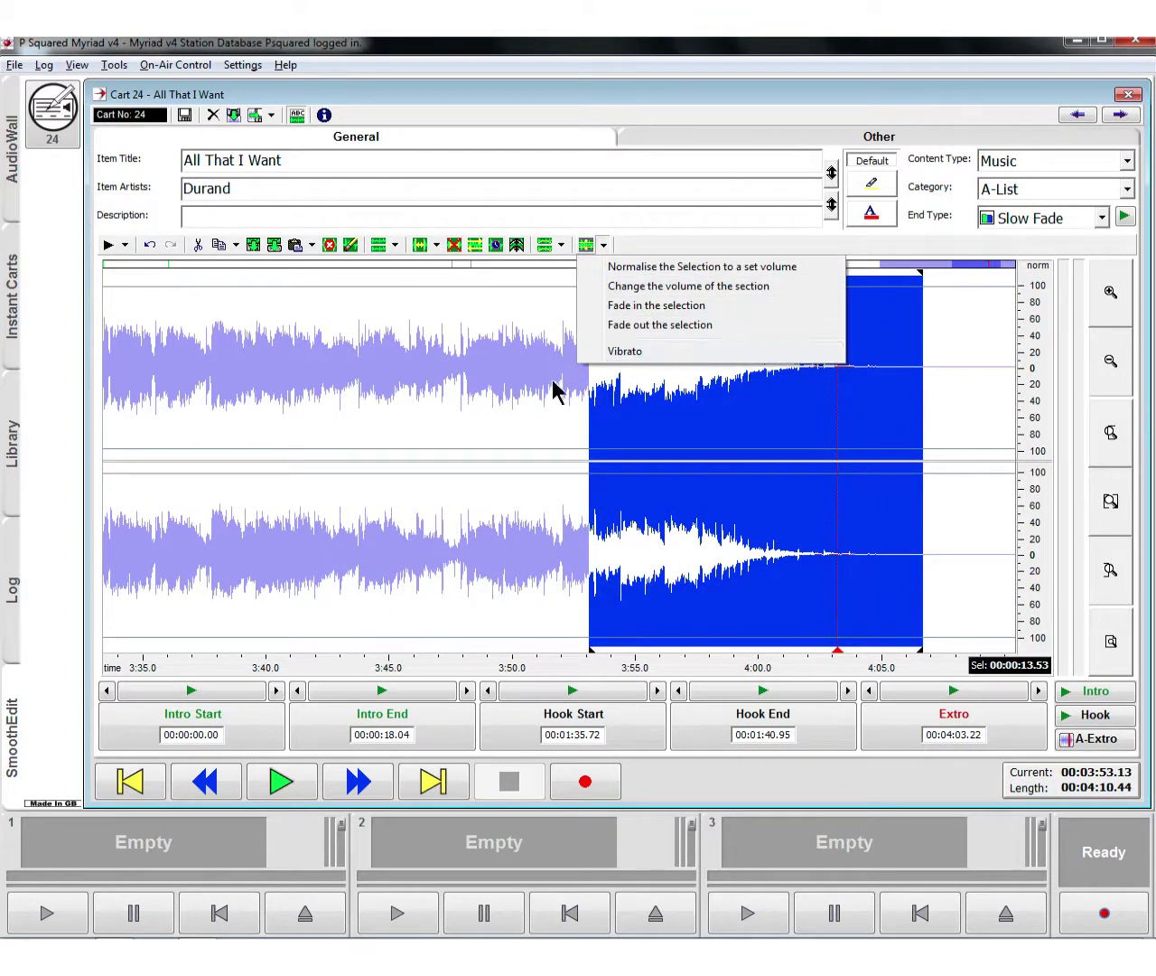
click(563, 408)
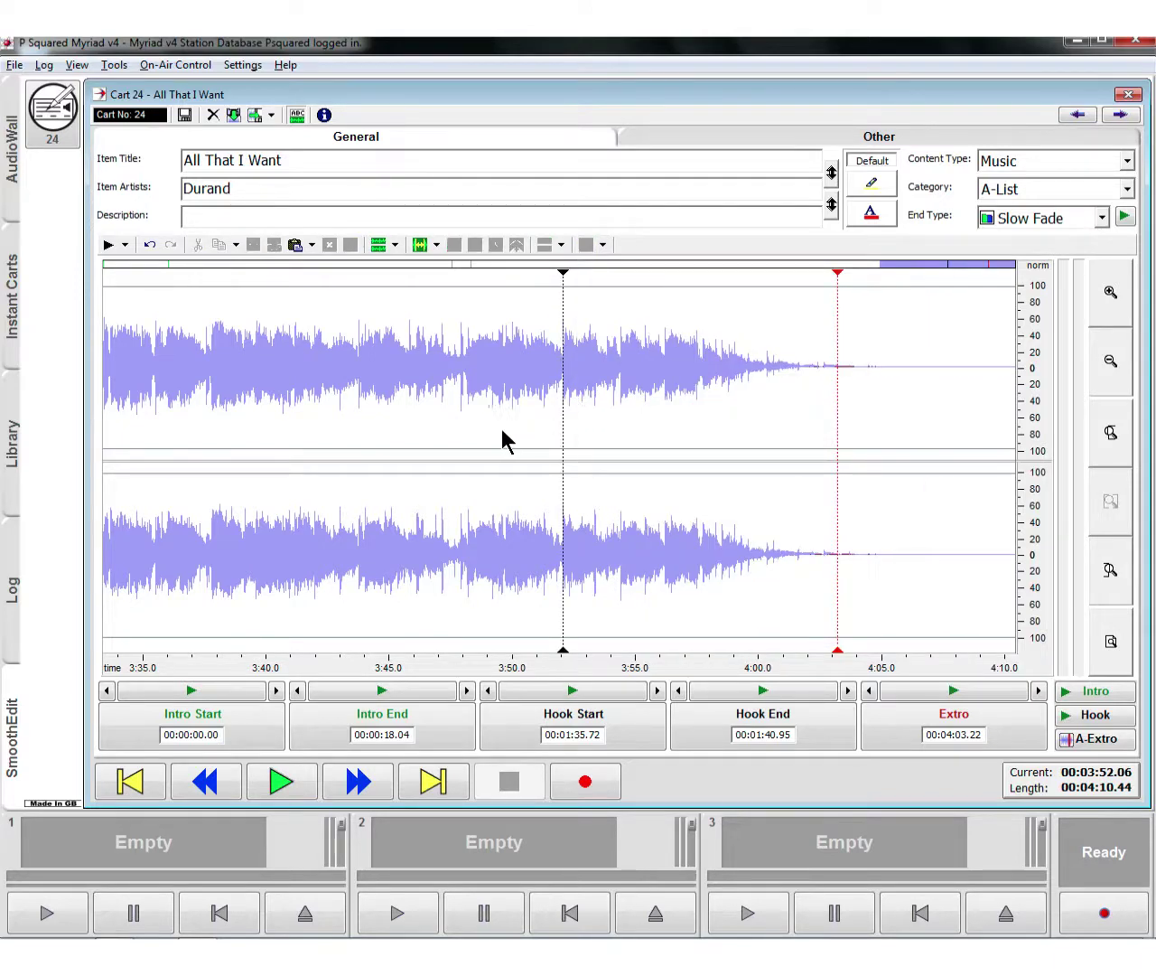
- Select about 34.5 s of audio starting near 2:11 and export the selection to empty cart 36
click(1112, 623)
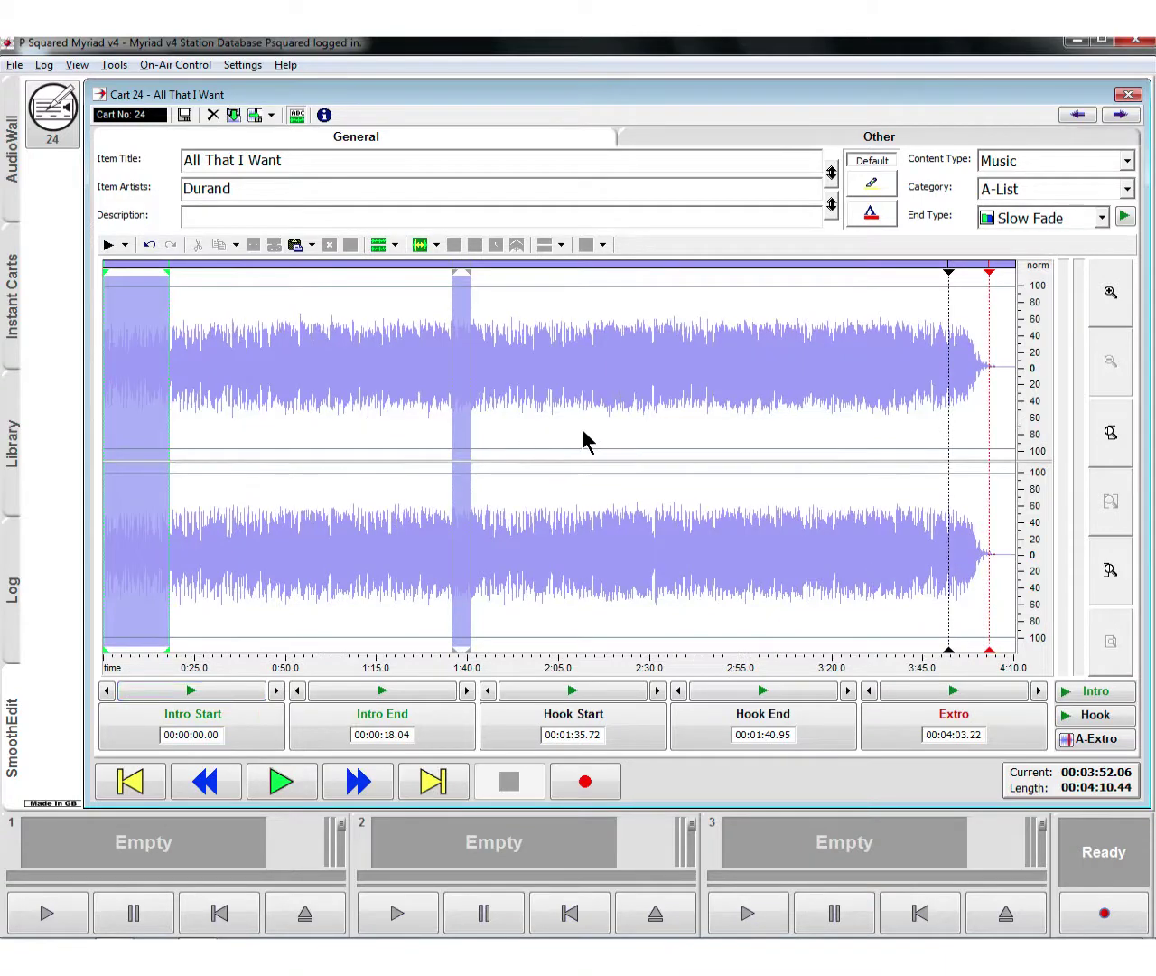
drag(582, 428, 712, 434)
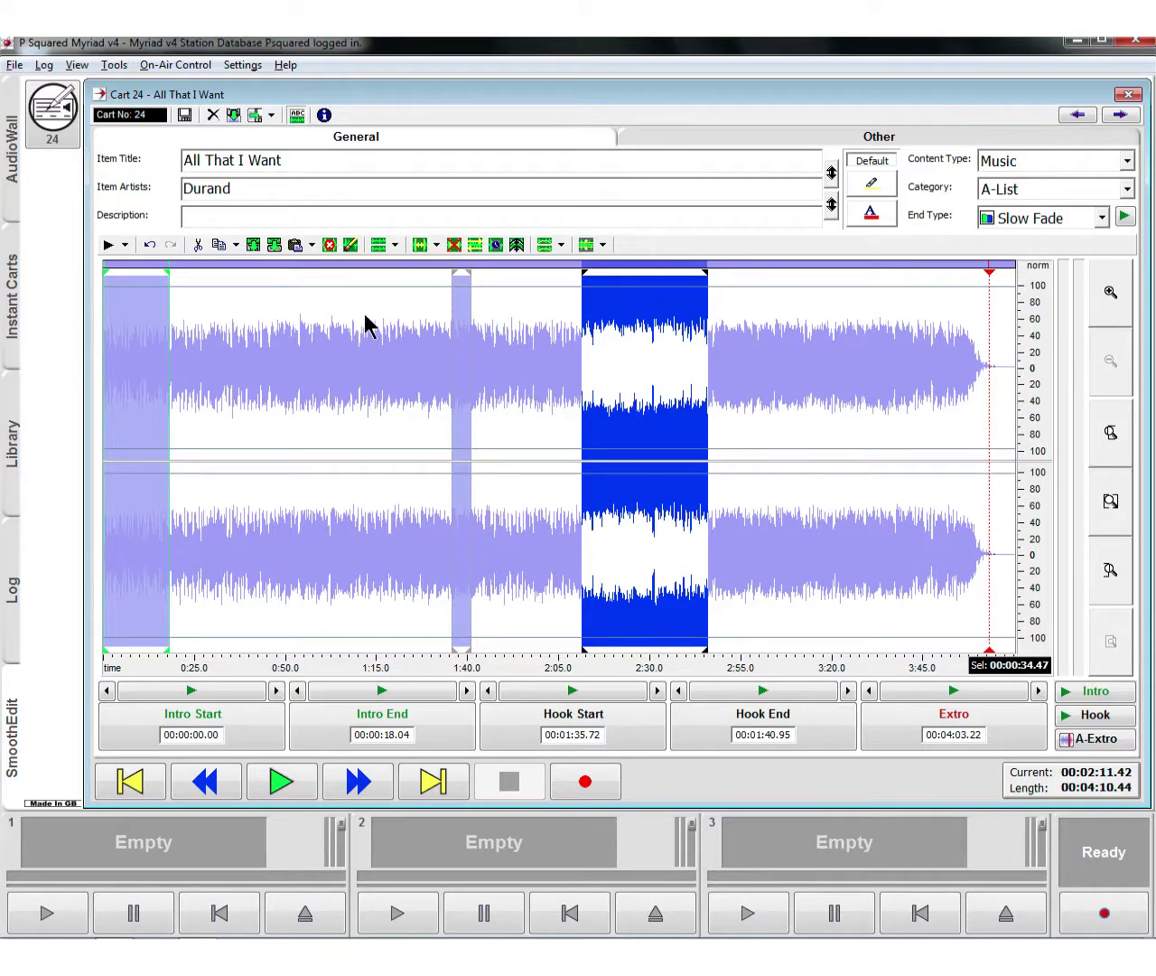
click(275, 247)
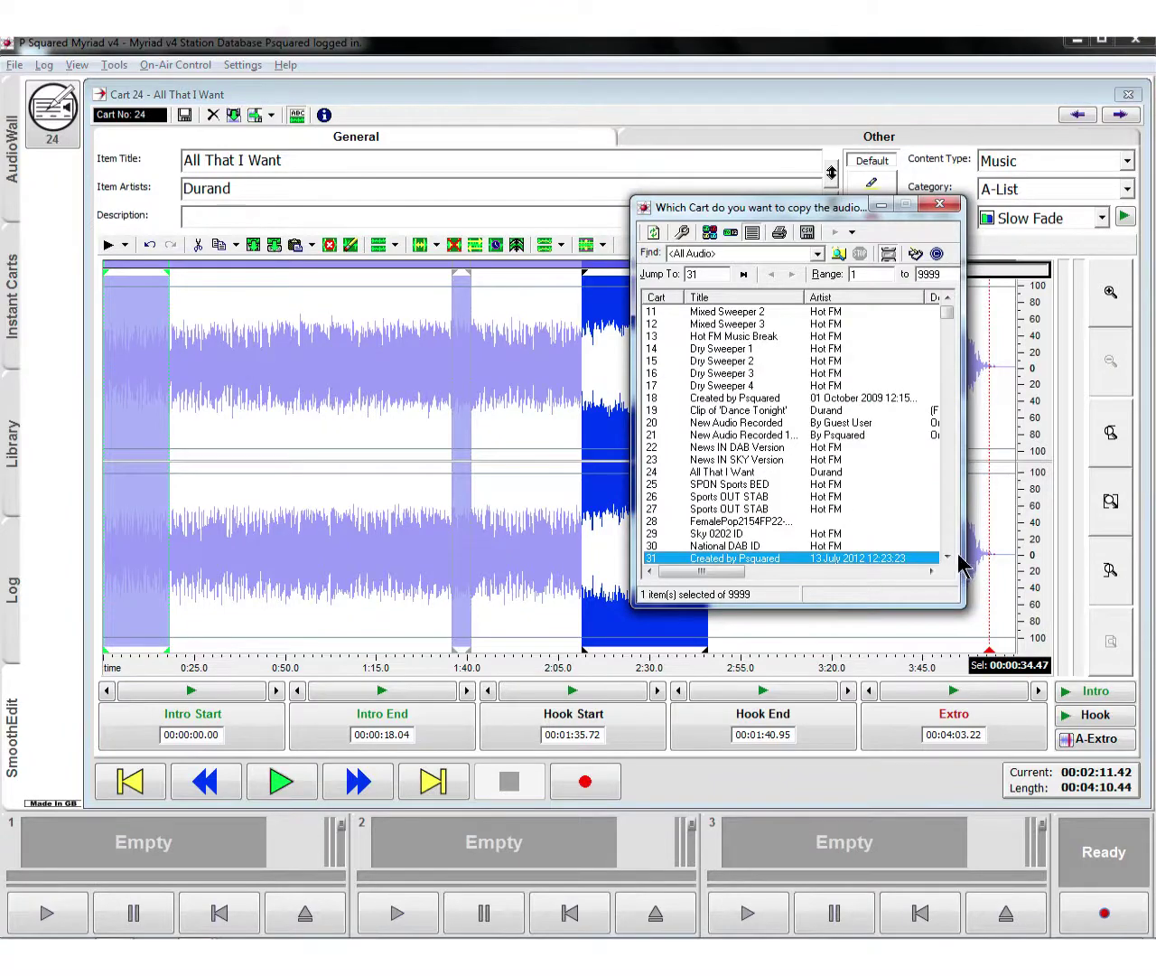
scroll(946, 558, down, 2)
scroll(947, 558, down, 3)
double_click(696, 472)
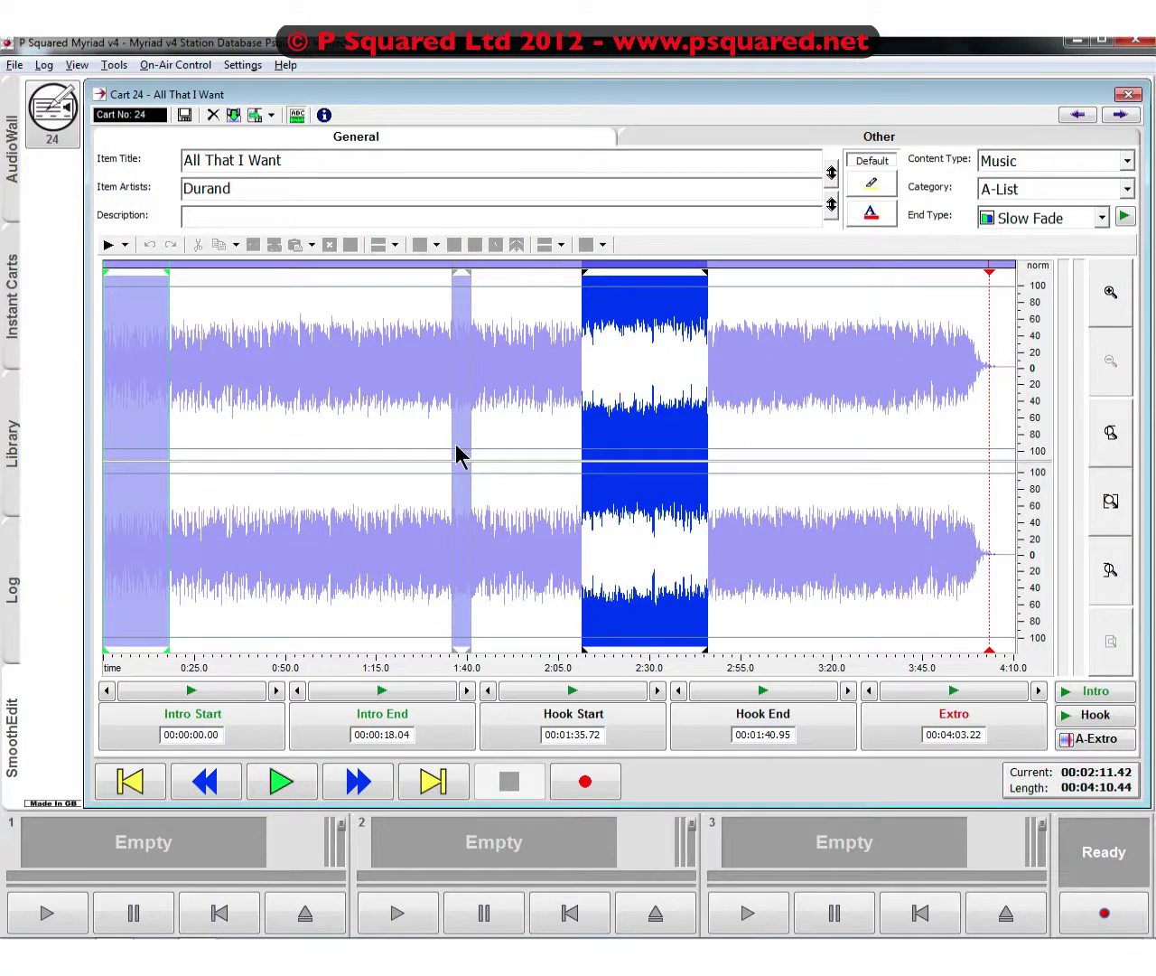
- Select about 32 s of audio starting near 0:43 and copy it to the SmoothEdit Clip Area
drag(260, 432, 380, 431)
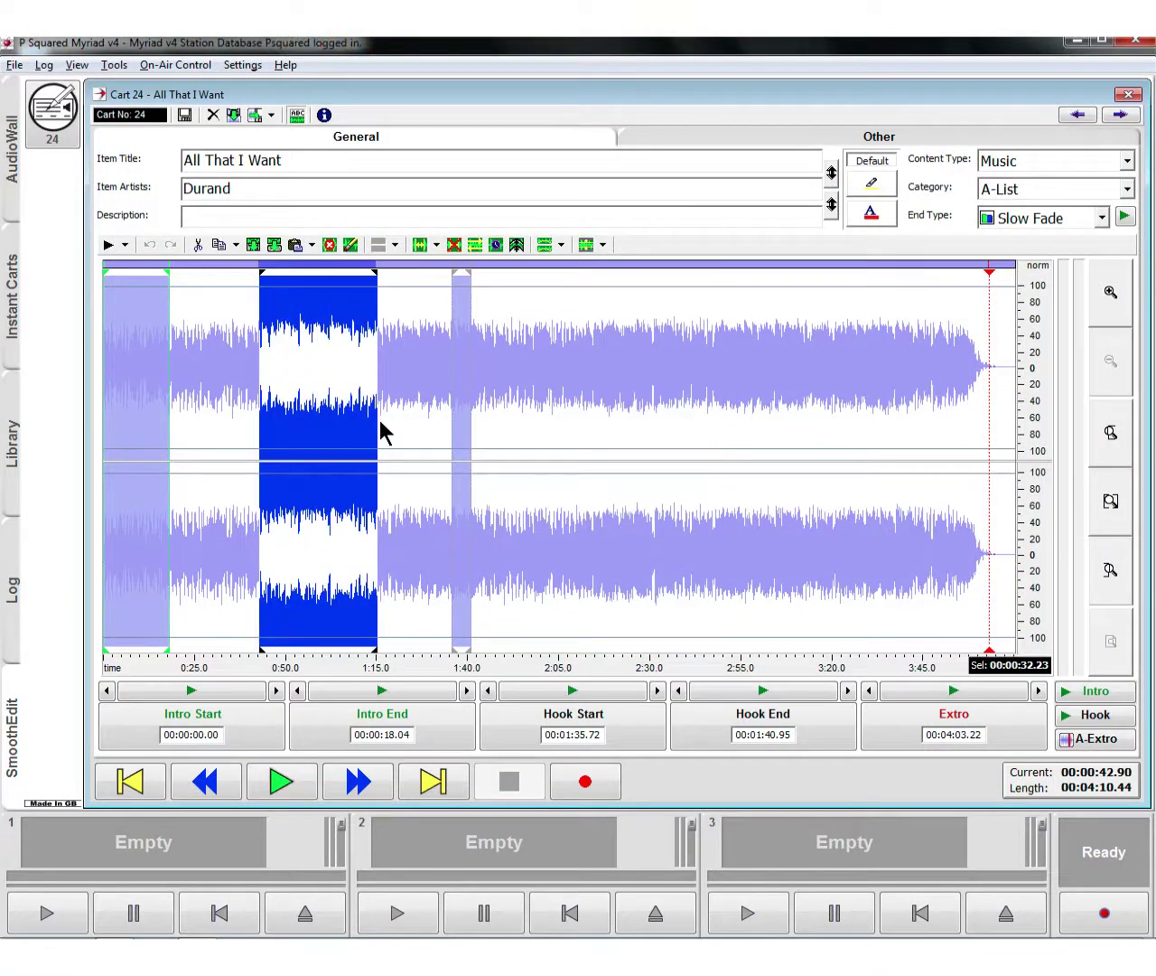
click(236, 245)
click(248, 268)
- Load cart 36 from the AudioWall into SmoothEdit and open it for full audio editing
click(12, 201)
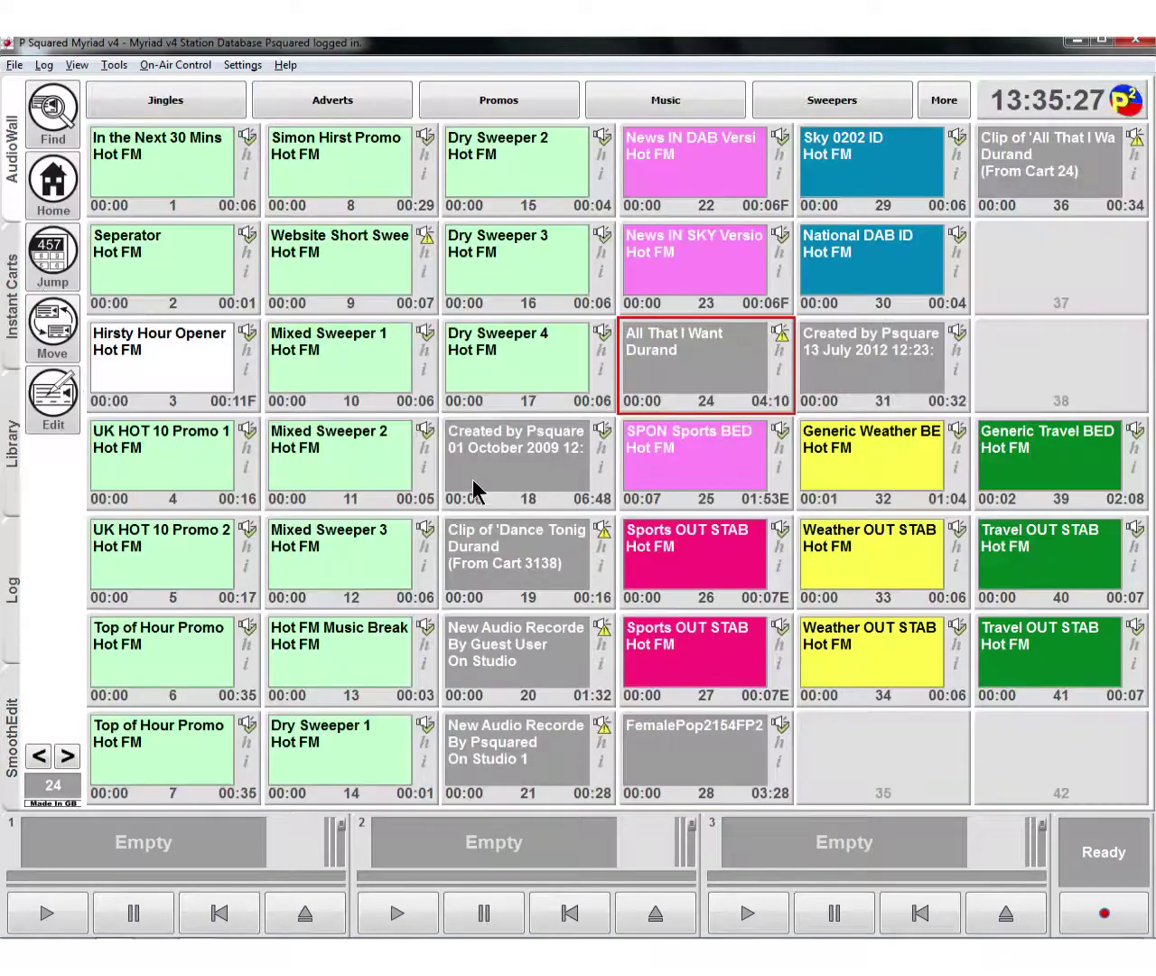
click(1004, 202)
click(76, 411)
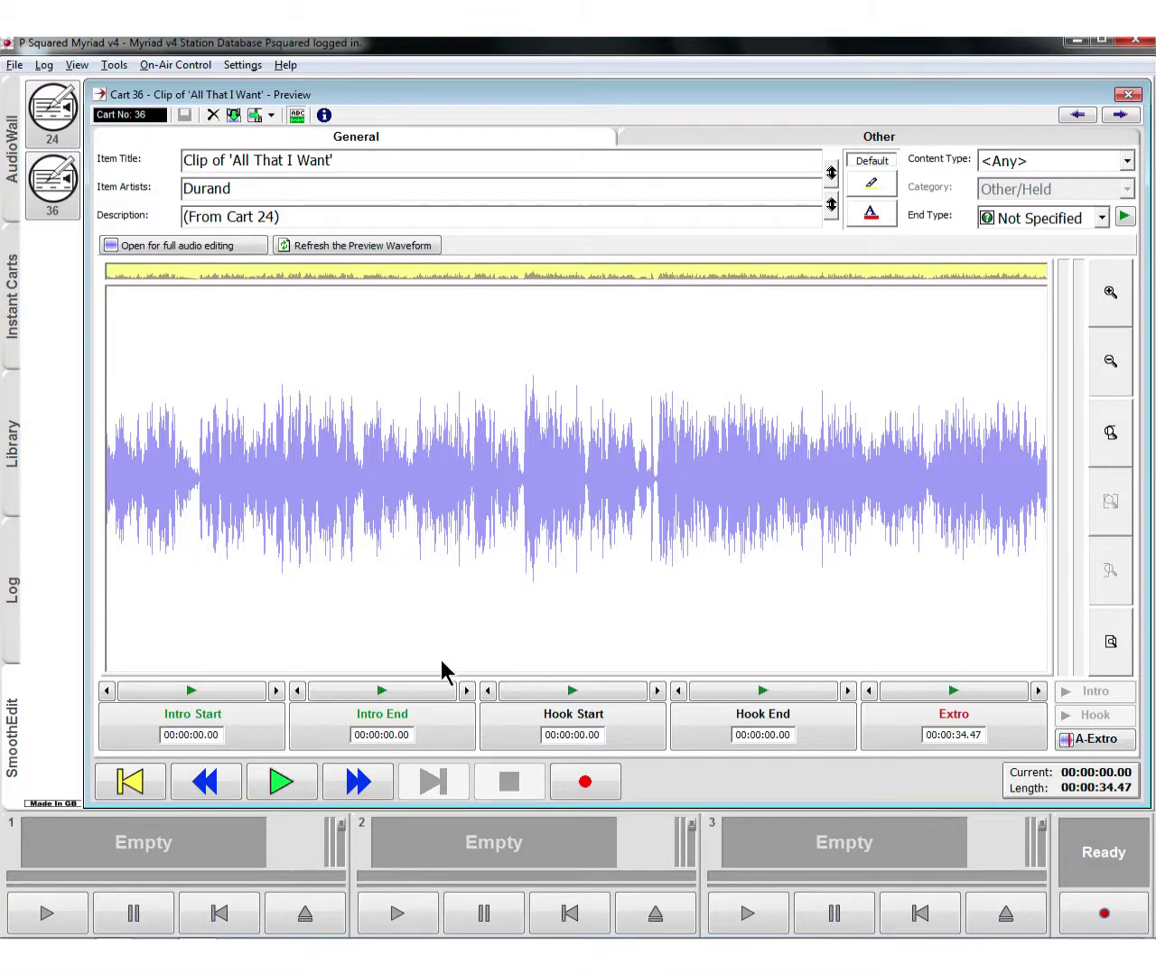
click(773, 532)
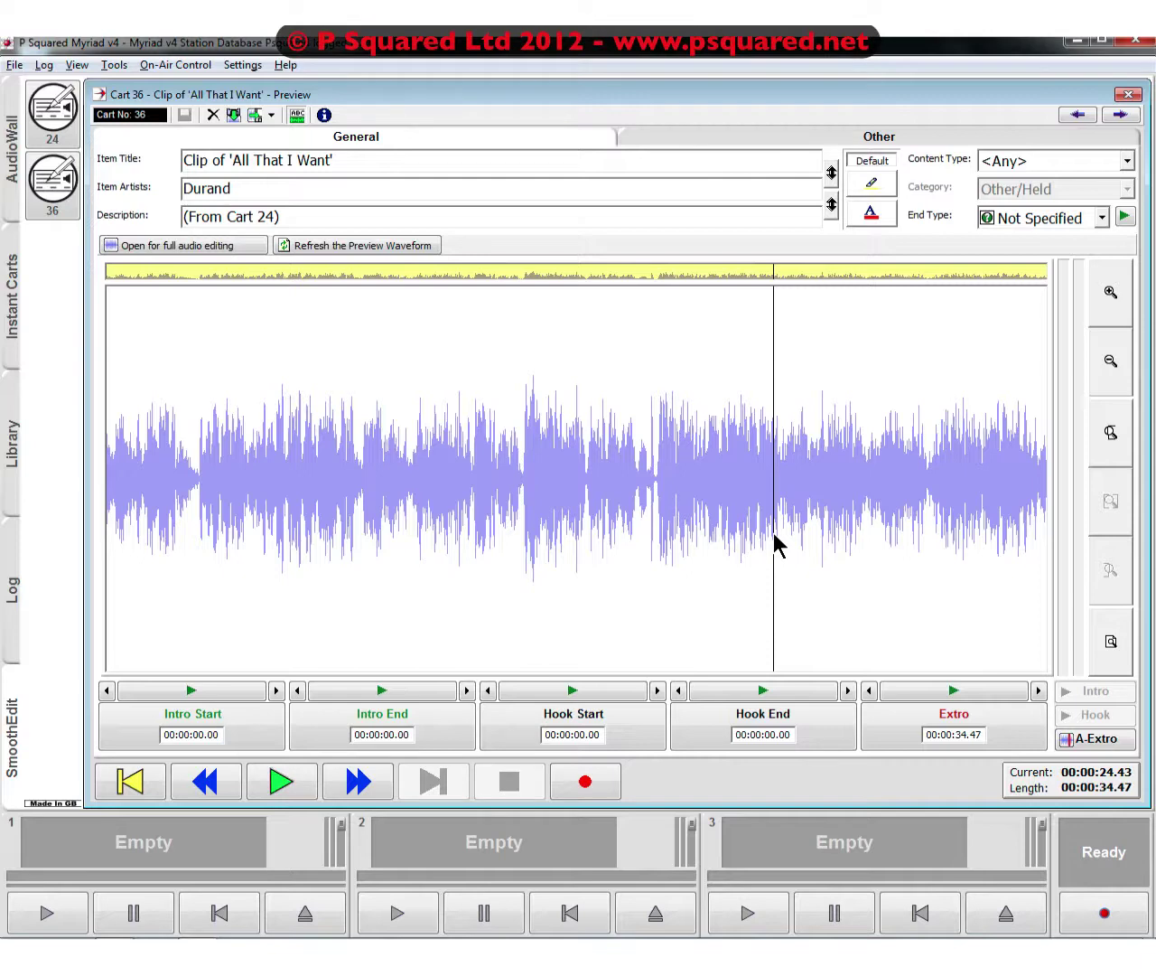
click(657, 532)
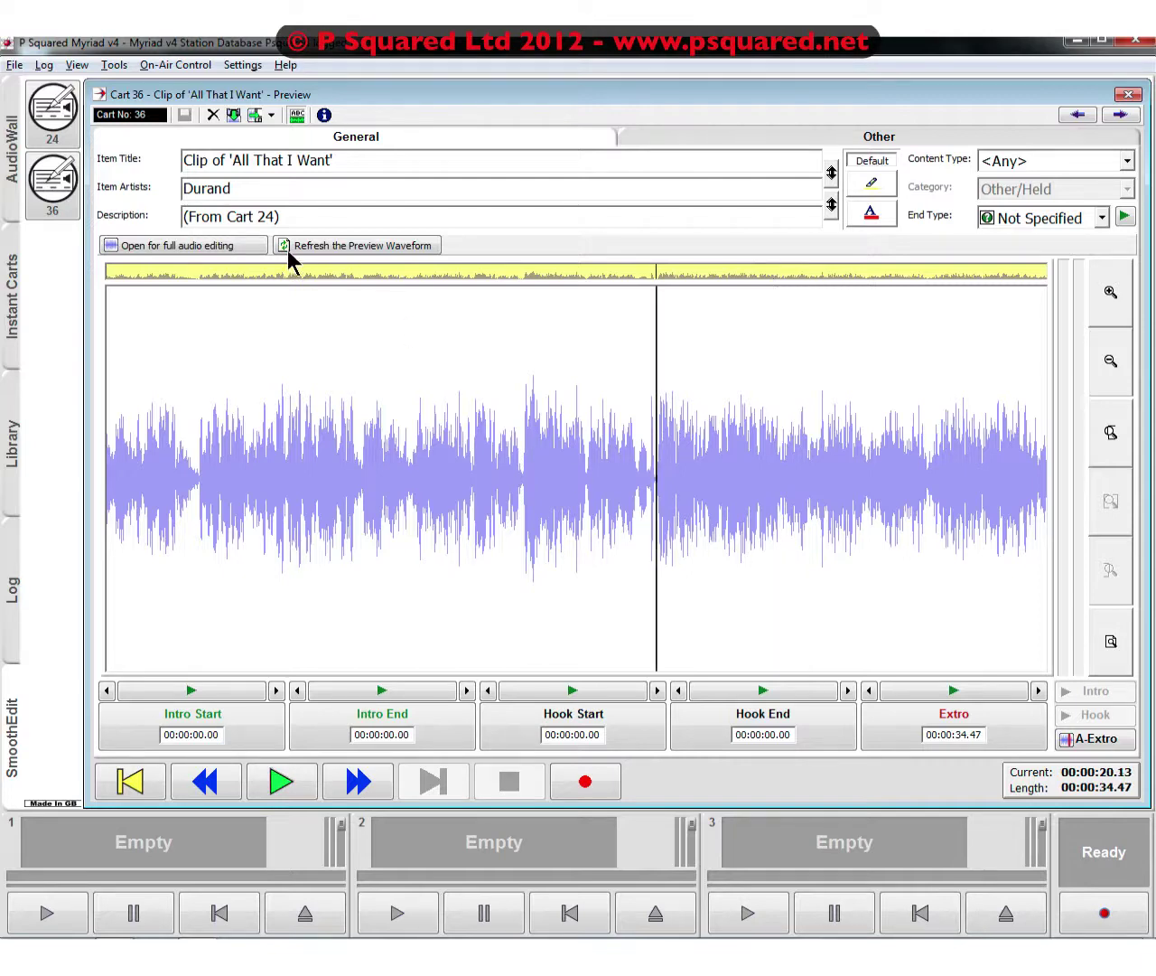
click(163, 245)
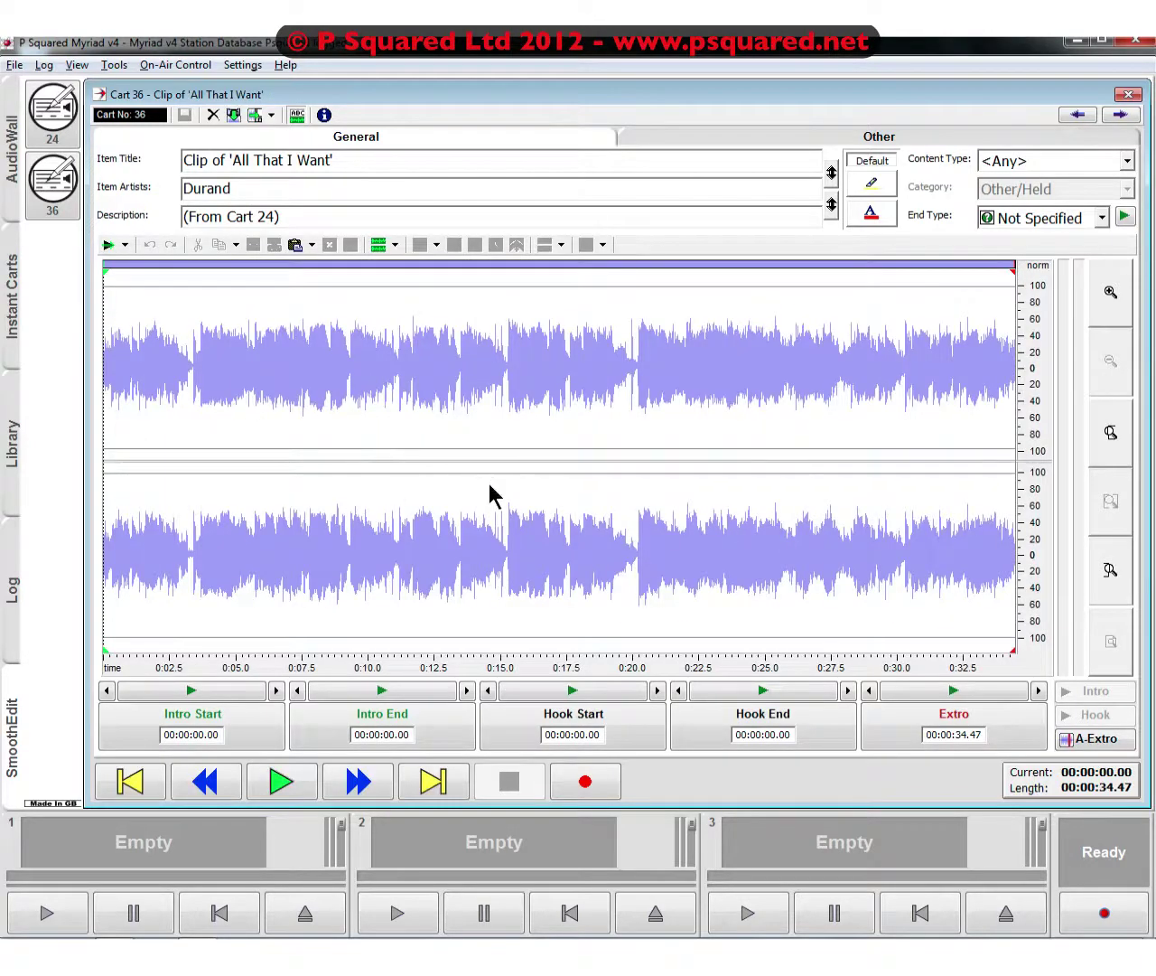
- Paste the audio from the SmoothEdit Clip Area into cart 36 at about 0:20.17
click(637, 457)
click(312, 245)
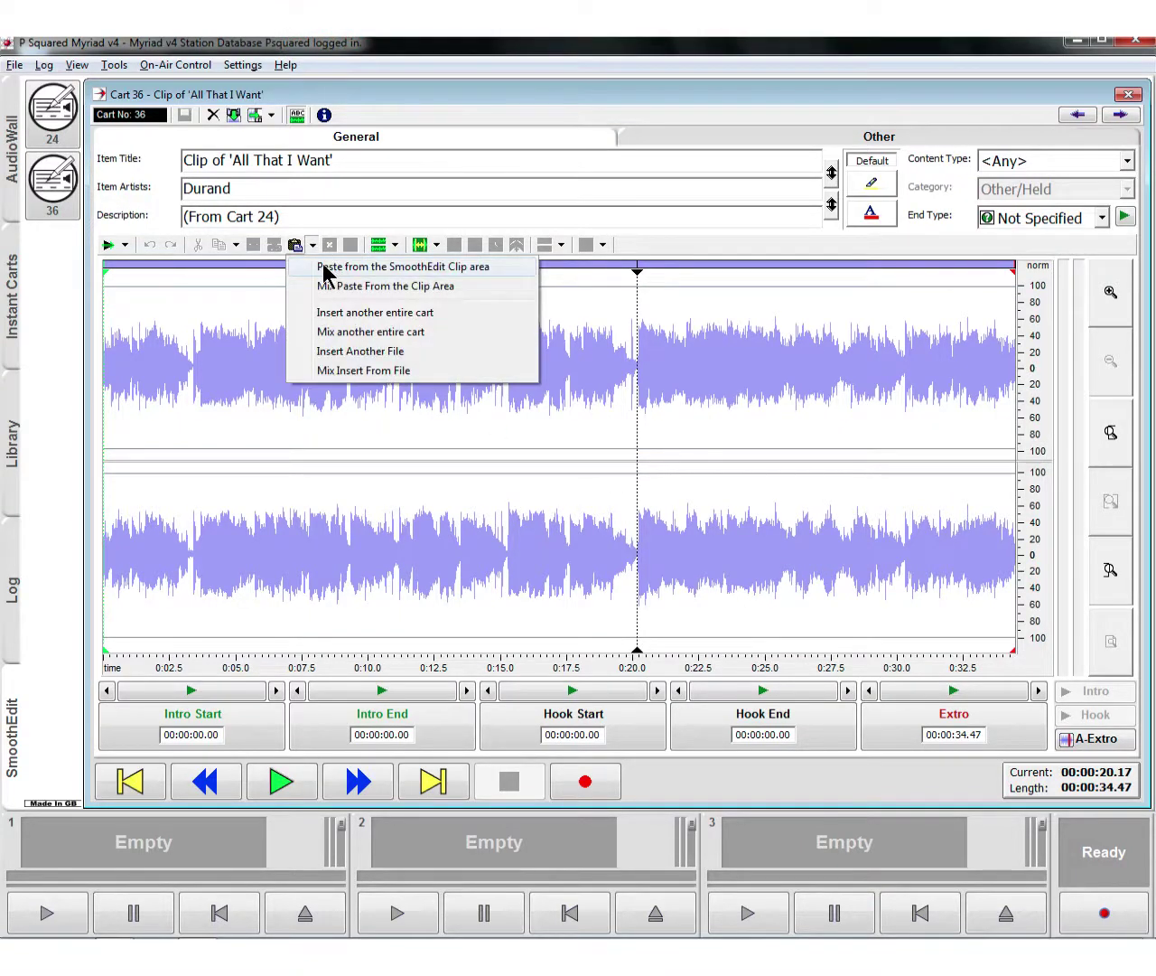
click(323, 267)
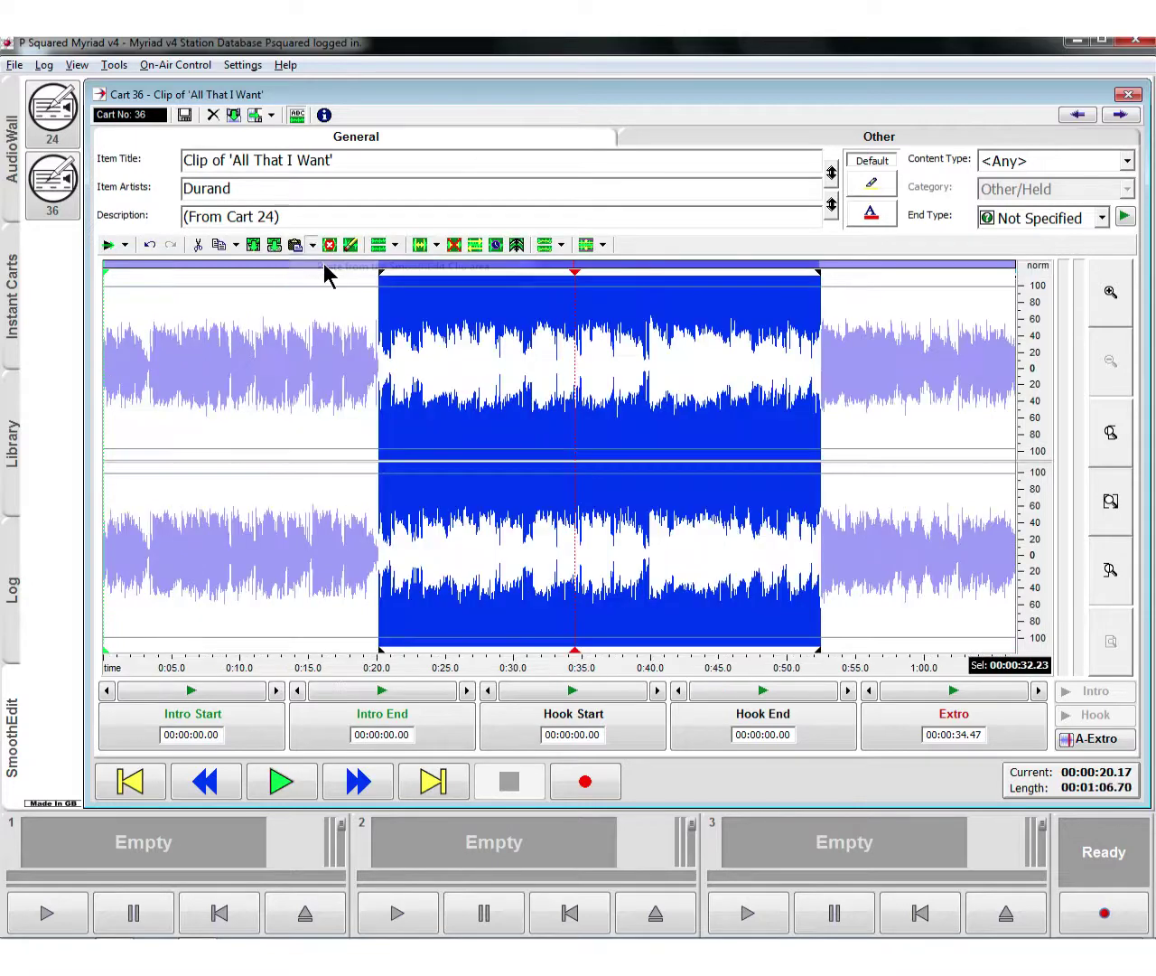
- Audition the join into the pasted audio from about 0:17, and highlight about 7.8 s of audio from 0:48.74
click(338, 402)
key(space)
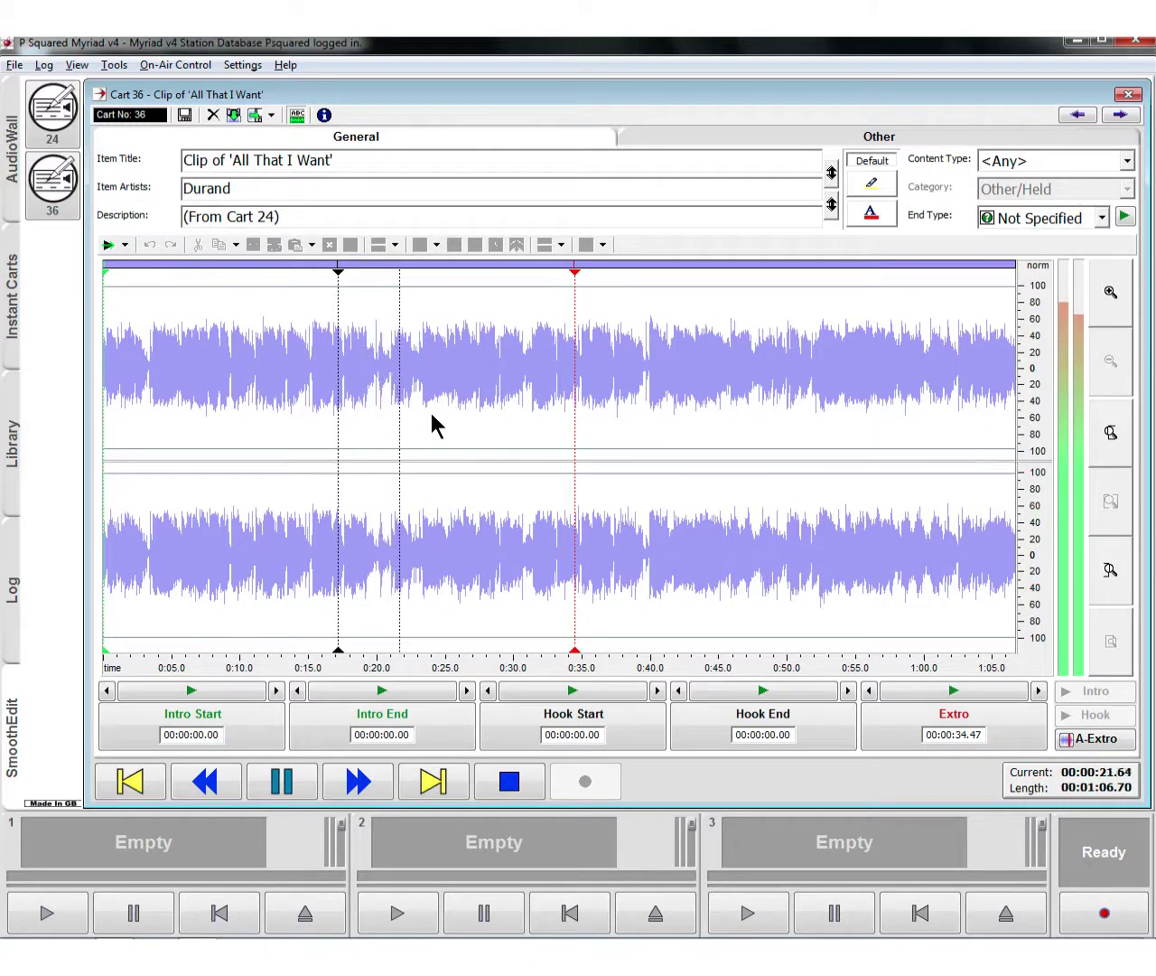
key(space)
click(666, 413)
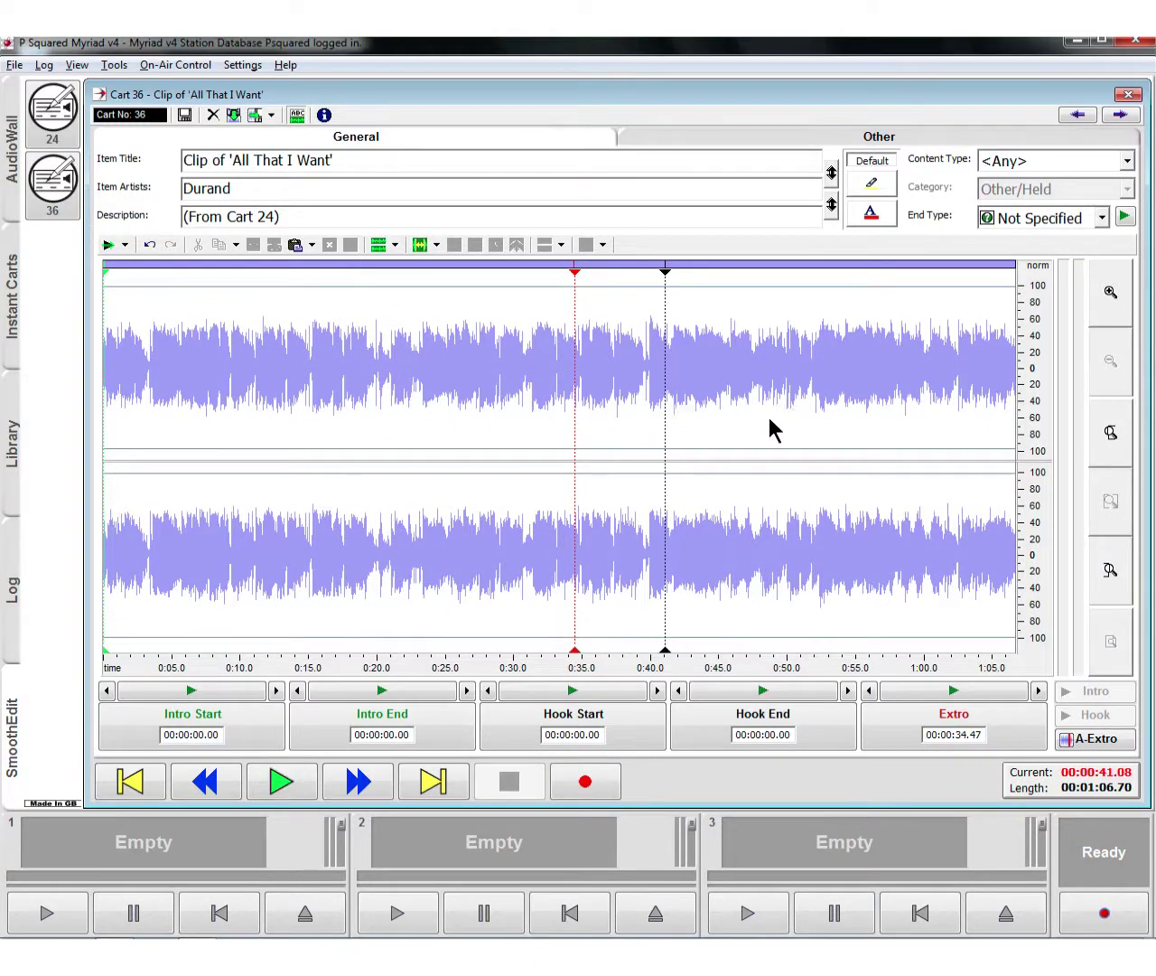
drag(770, 417, 877, 418)
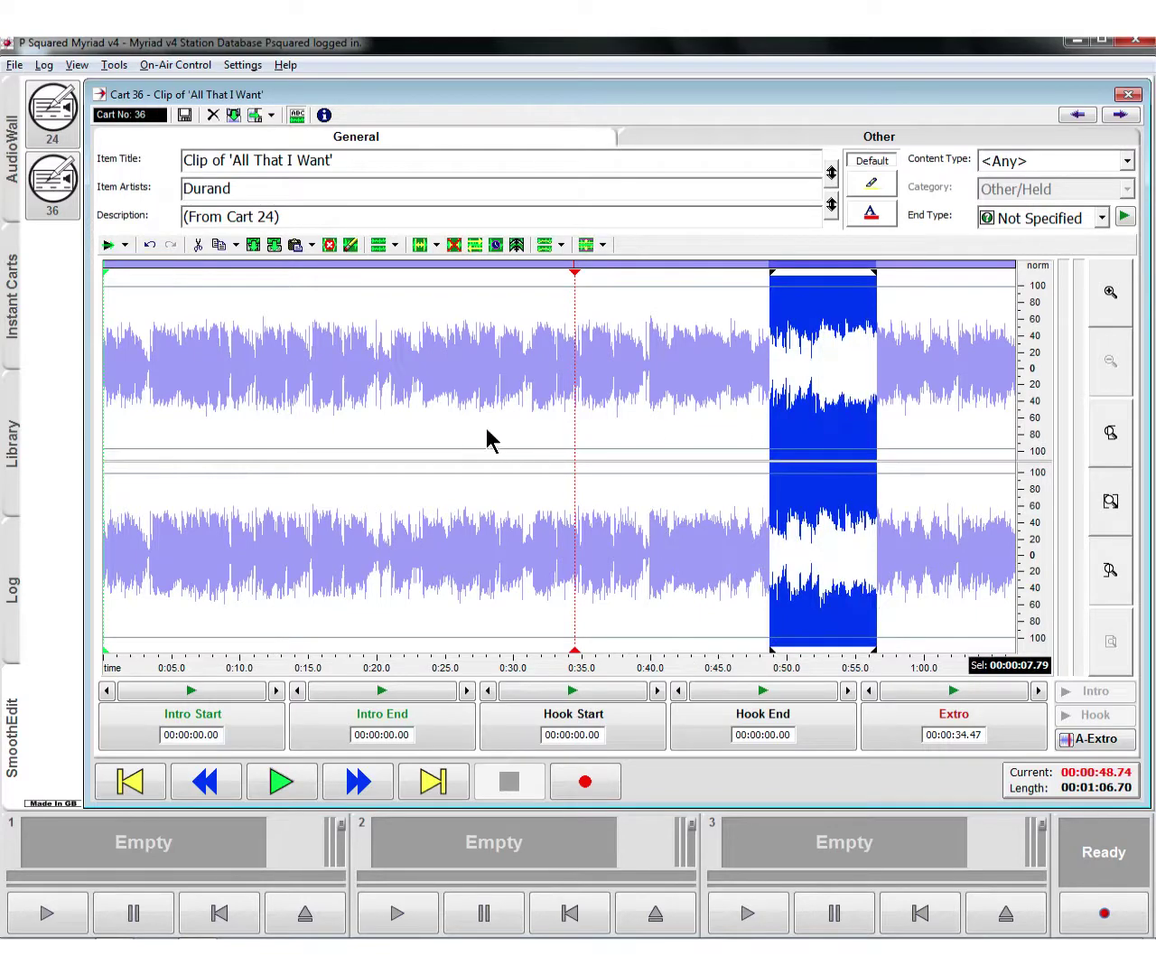
click(363, 426)
click(311, 245)
click(316, 287)
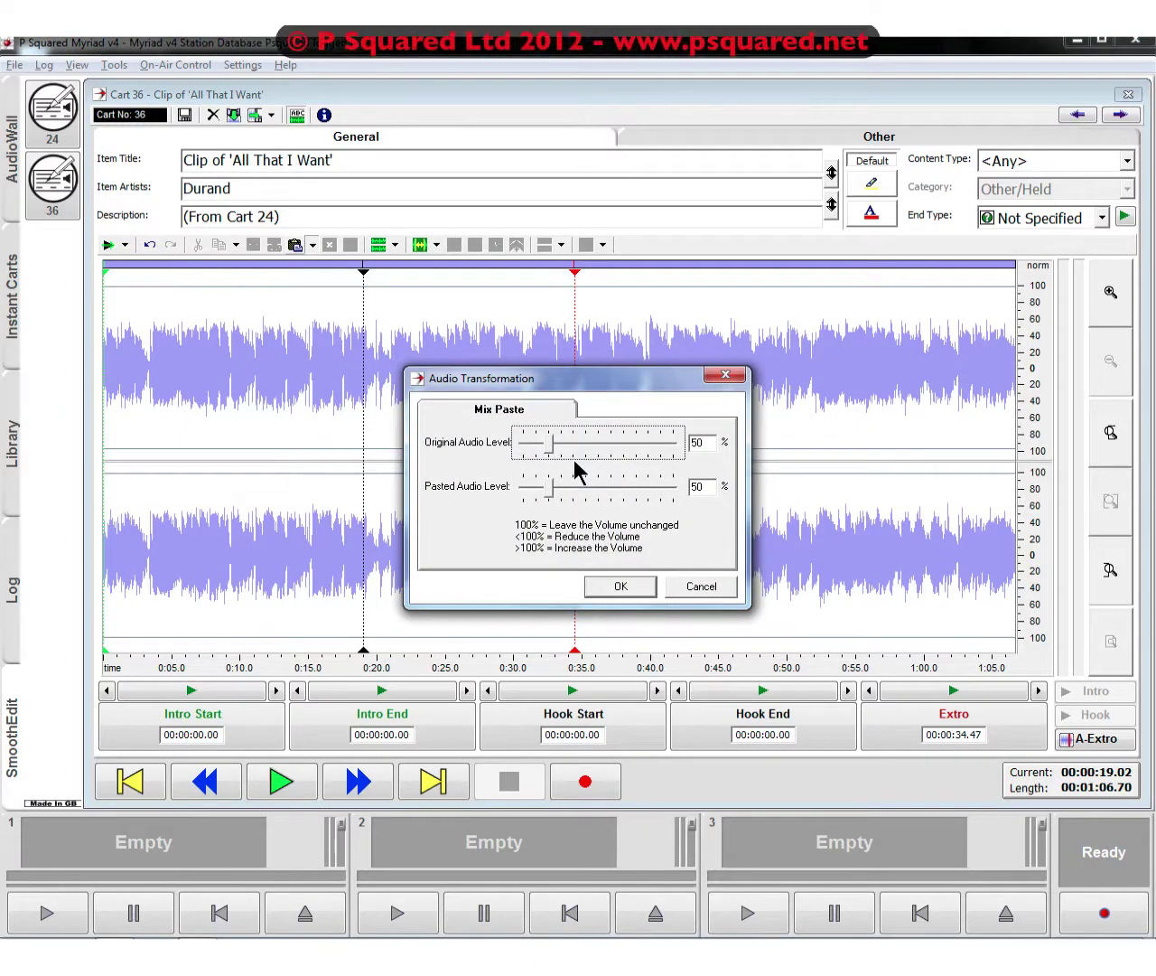
click(693, 589)
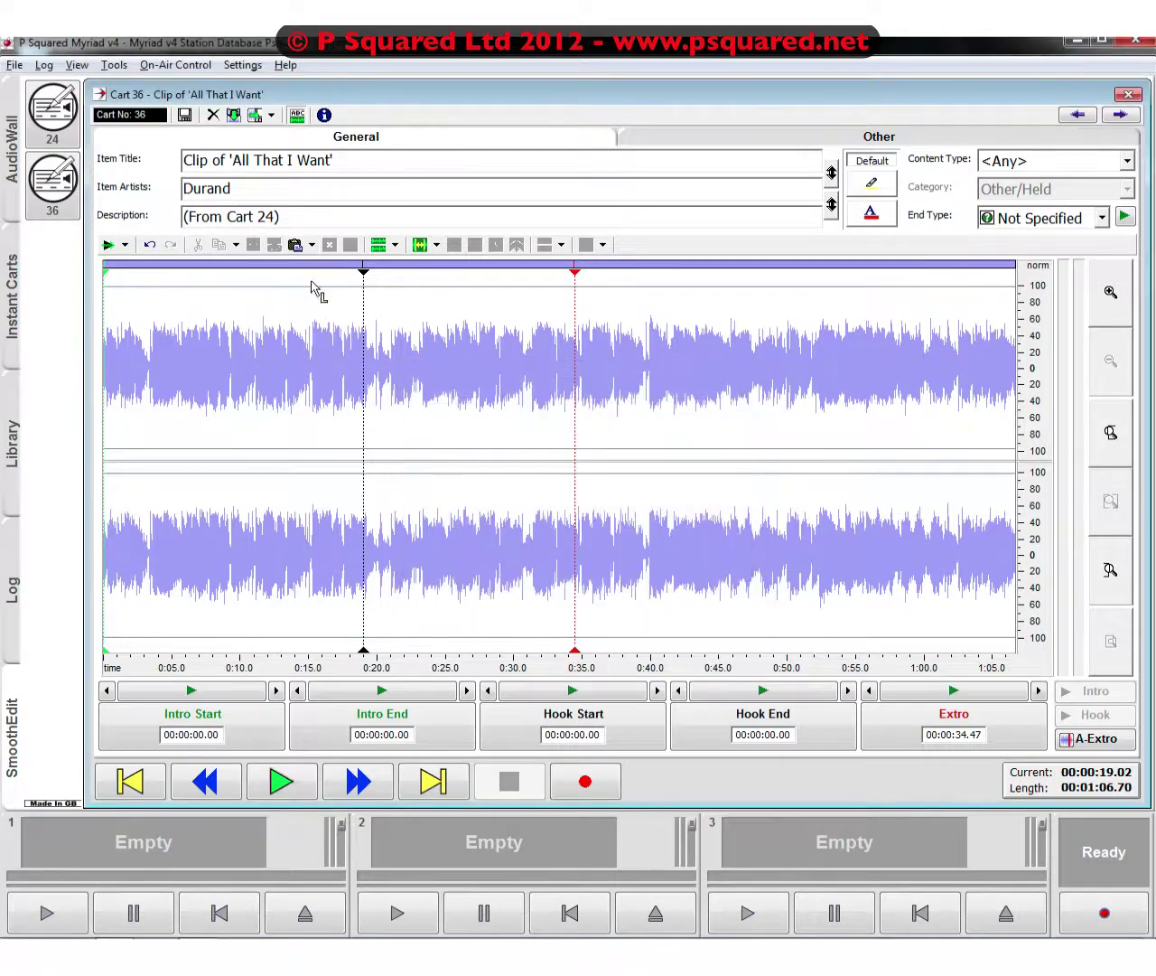
- Review the options for inserting or mixing another cart or file, and play the clip from about 0:19.7
click(311, 245)
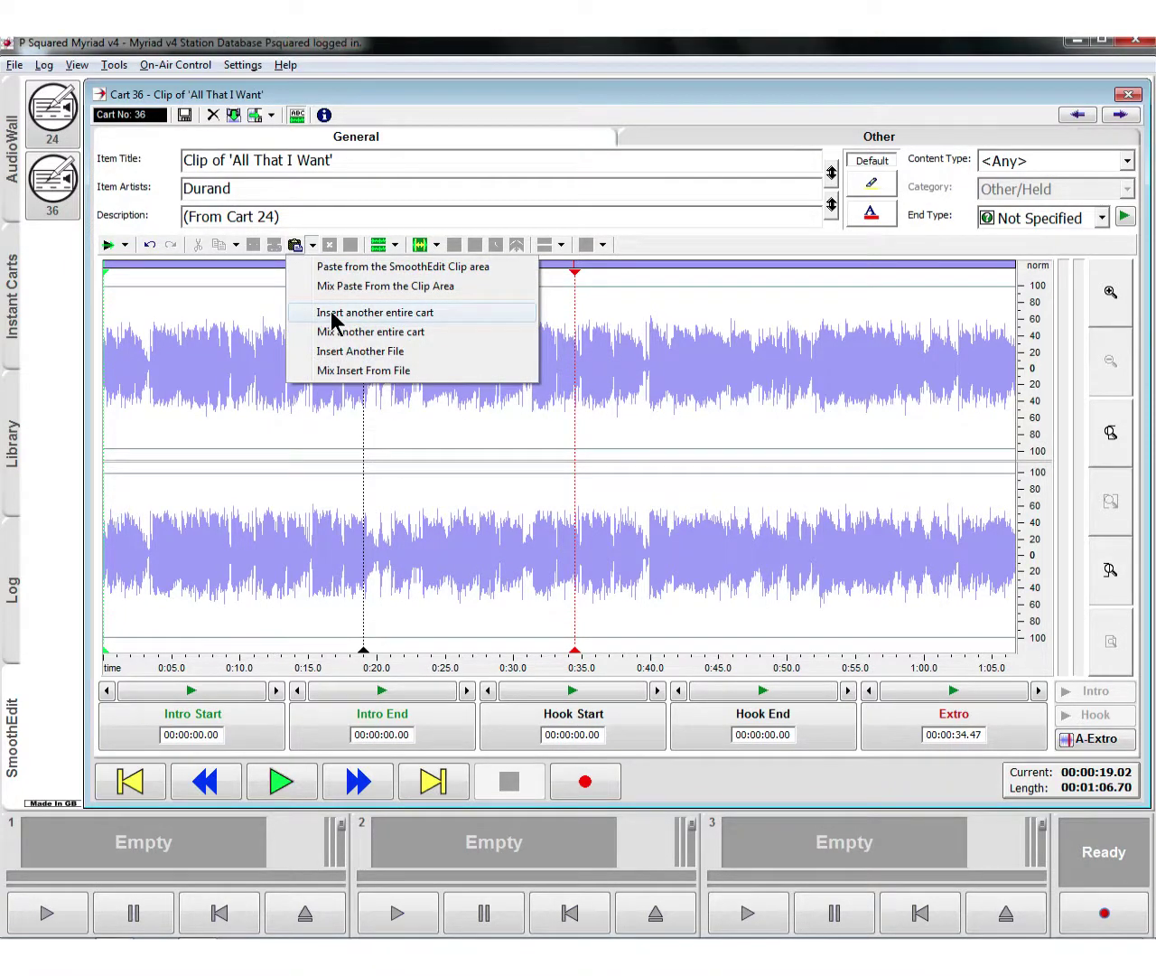
click(428, 438)
click(429, 437)
double_click(372, 440)
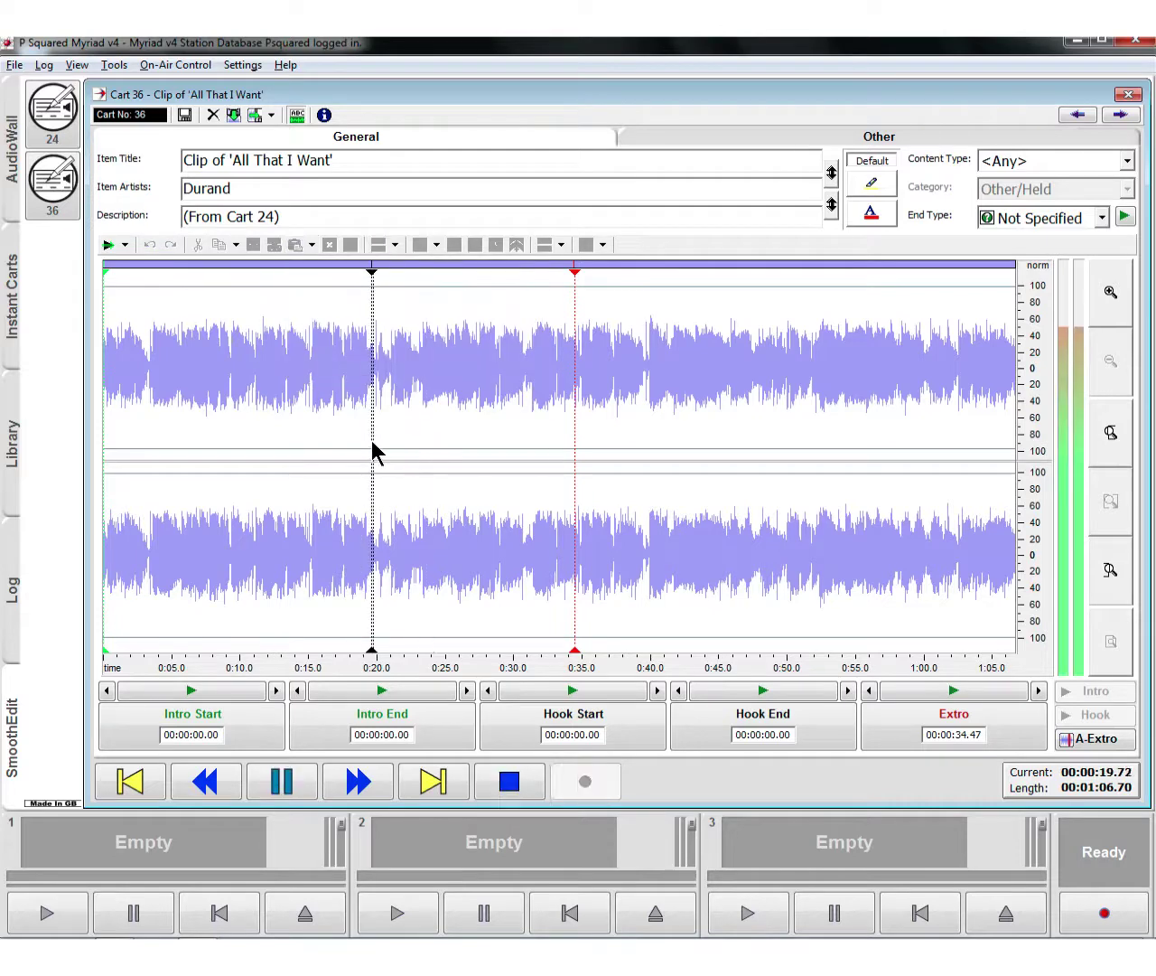
- Insert cart 26, Sports OUT STAB, from the AudioWall into cart 36 at about 0:20.21
click(379, 426)
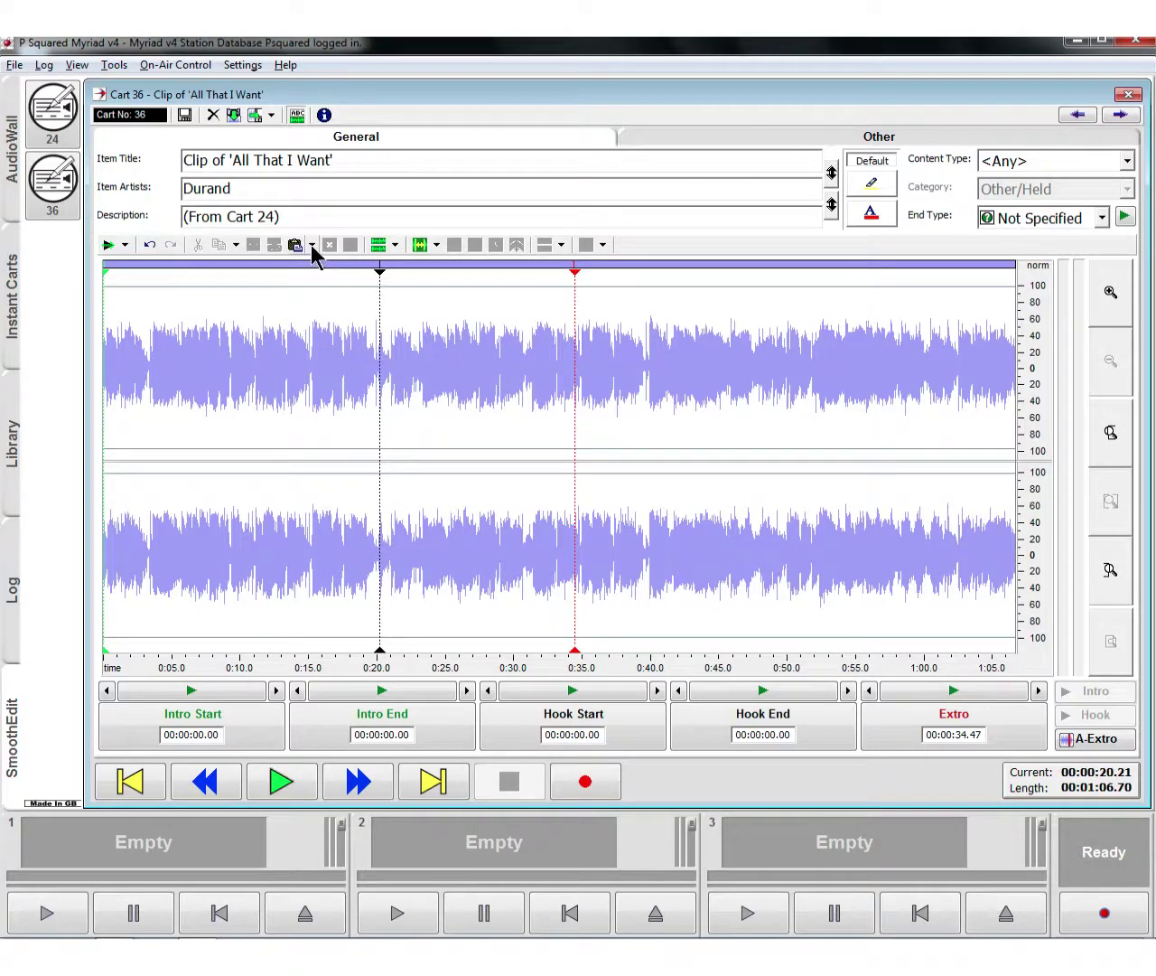
click(311, 245)
click(323, 311)
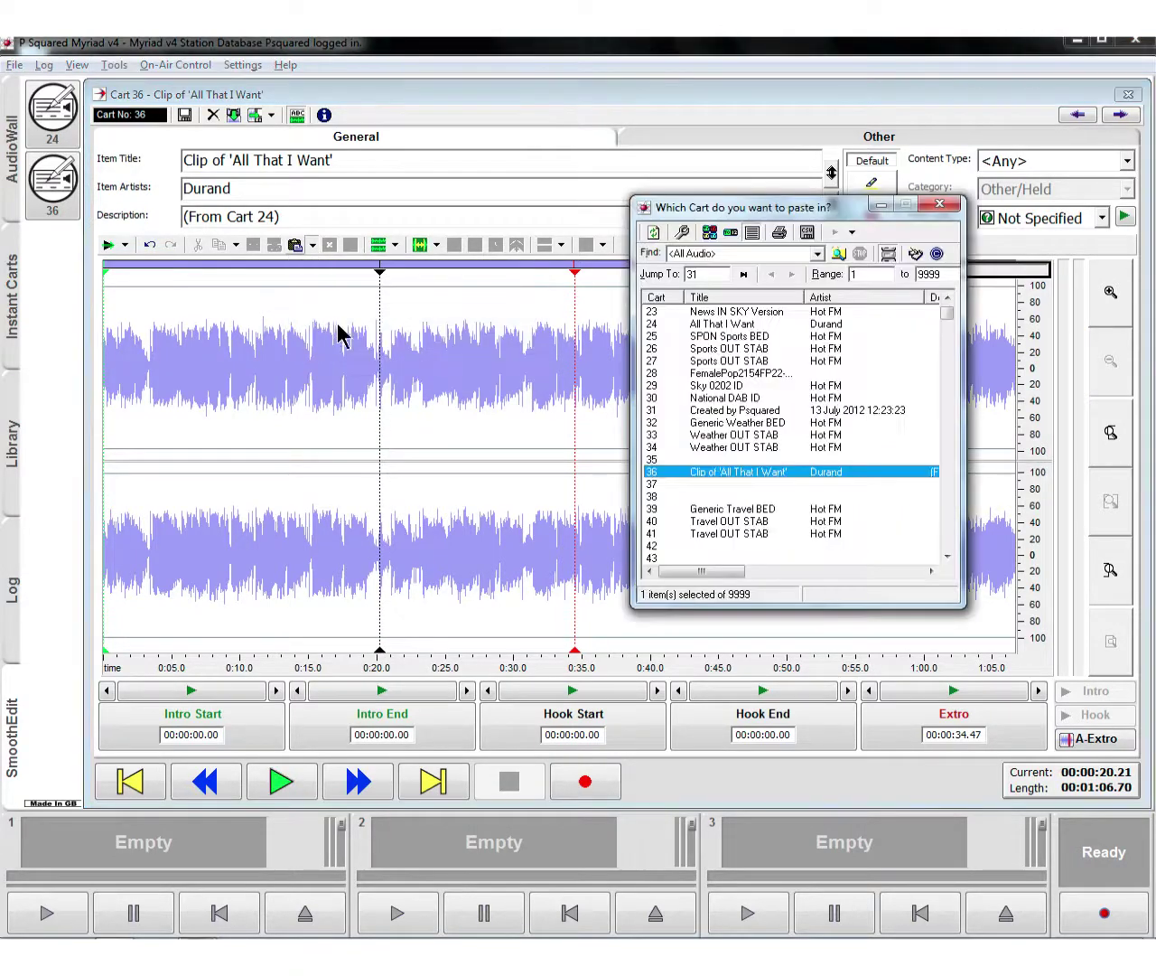
double_click(723, 349)
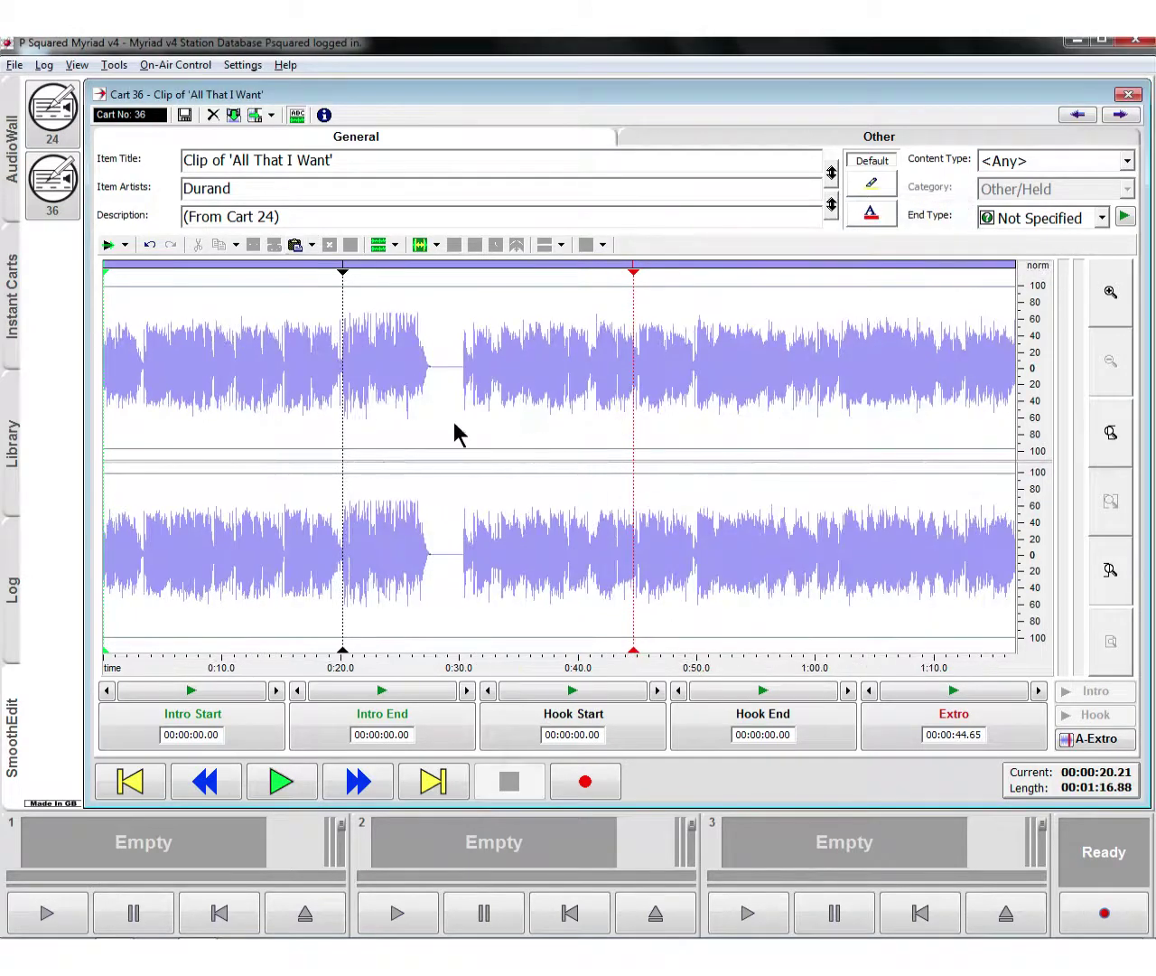
- Audition the inserted cart's join from about 0:18, its fading end near 0:27, and the return to the original audio near 0:30
click(320, 420)
double_click(321, 421)
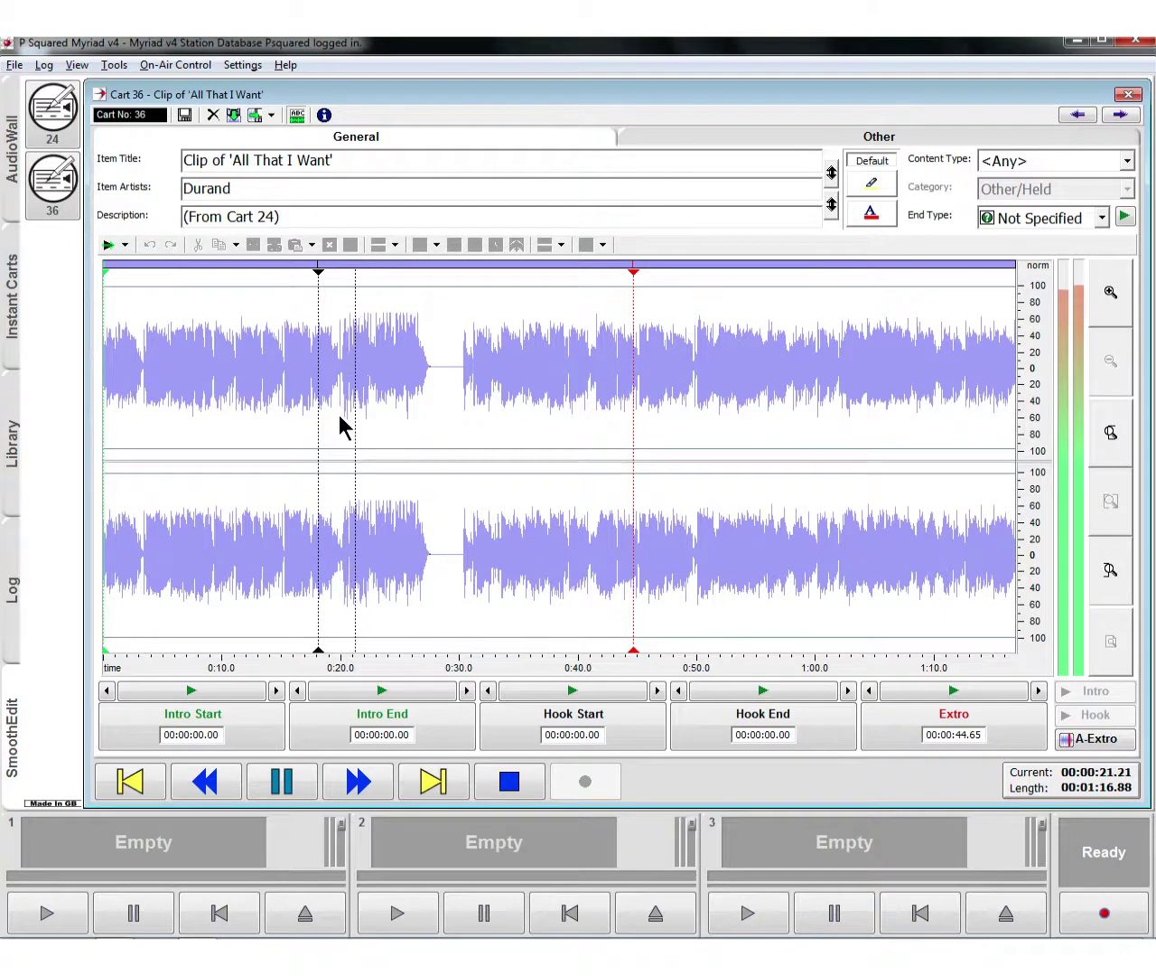
key(space)
double_click(429, 416)
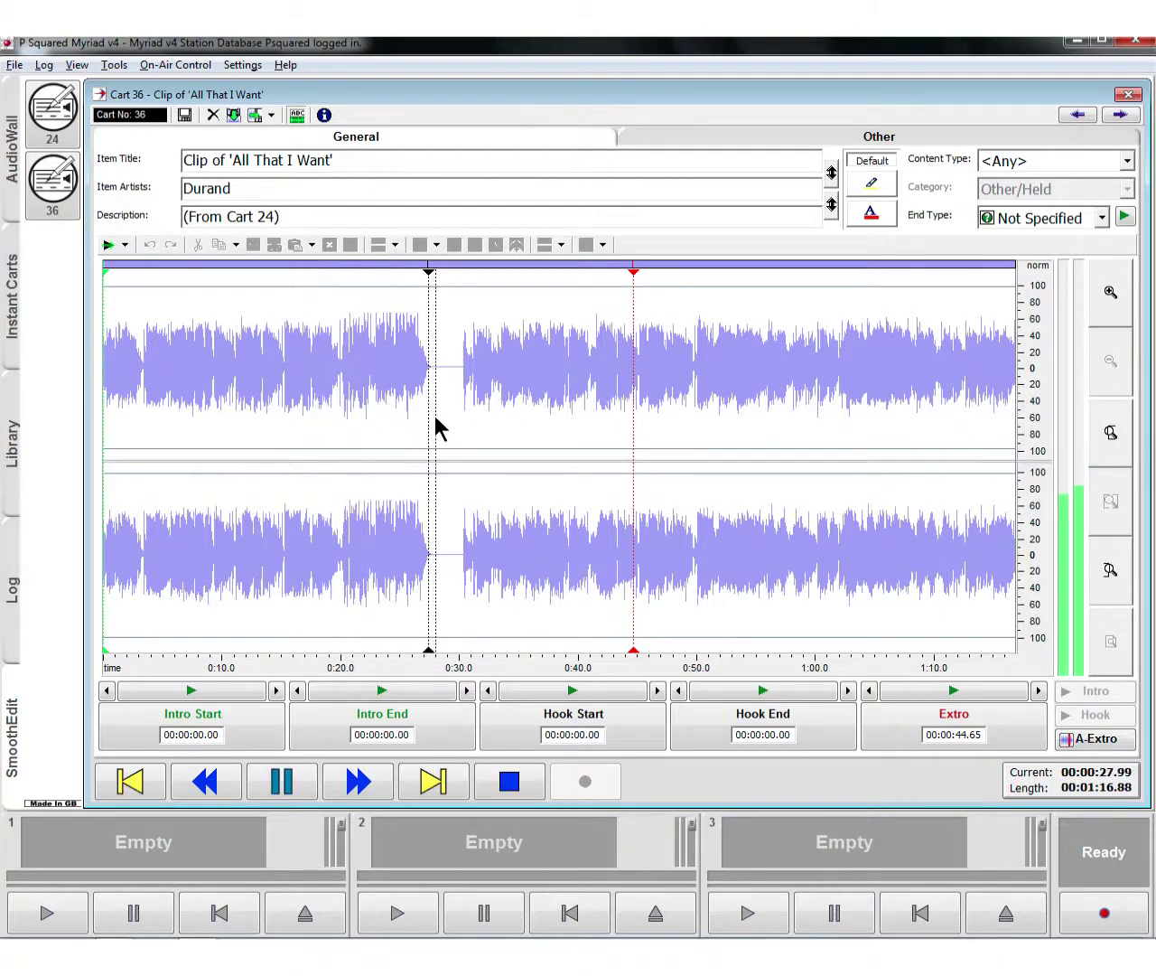
key(space)
double_click(458, 414)
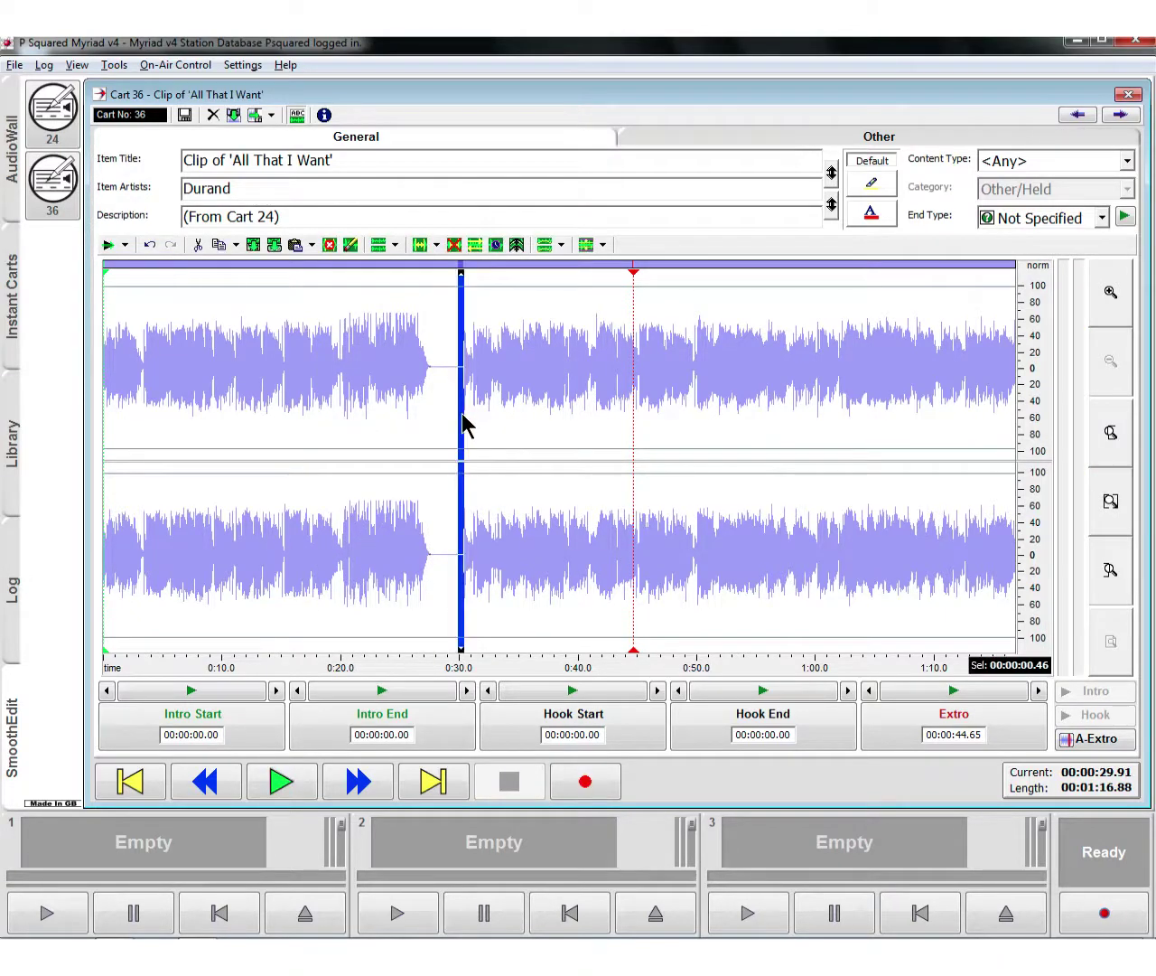
key(space)
- Cut all audio from about 0:29.99 to the end of the clip
drag(467, 416, 1068, 411)
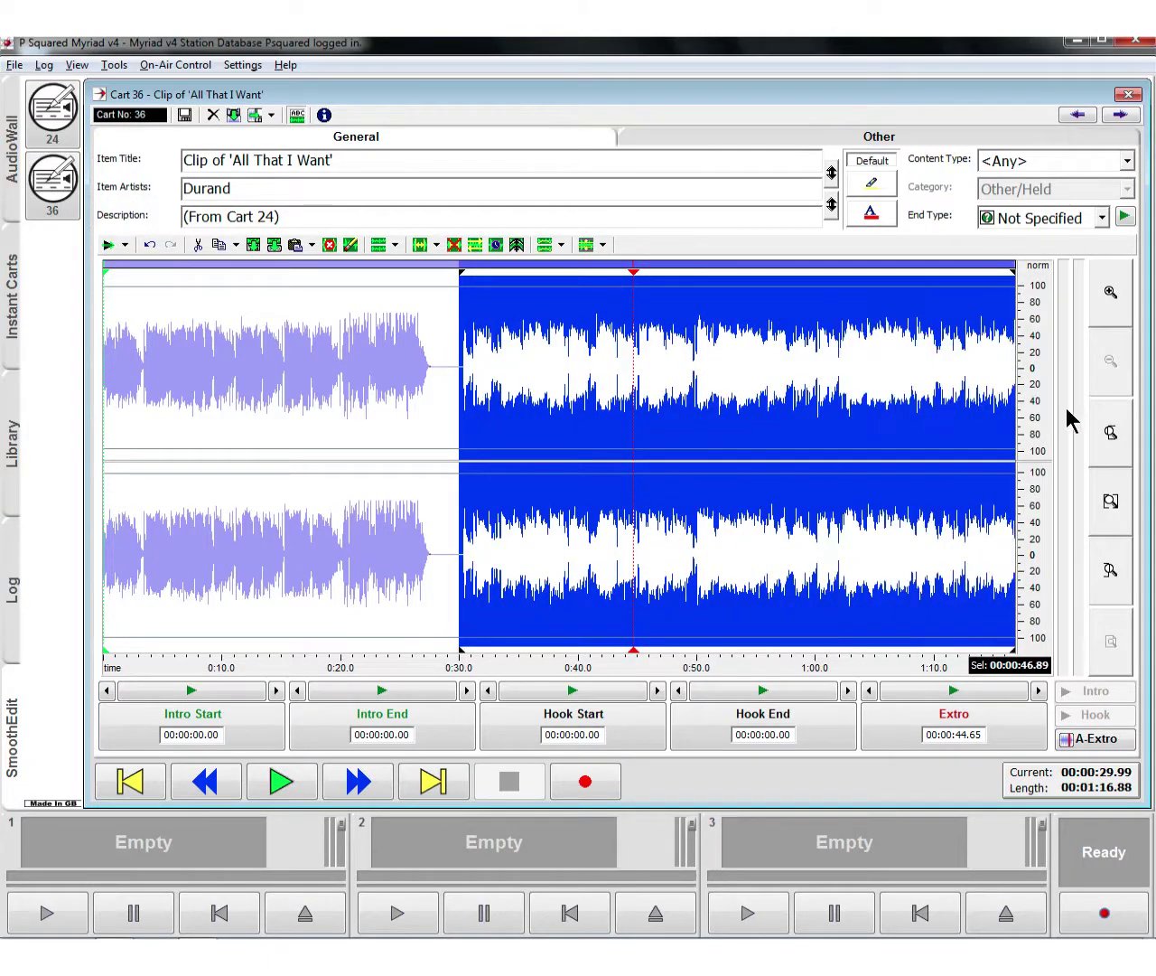
click(198, 245)
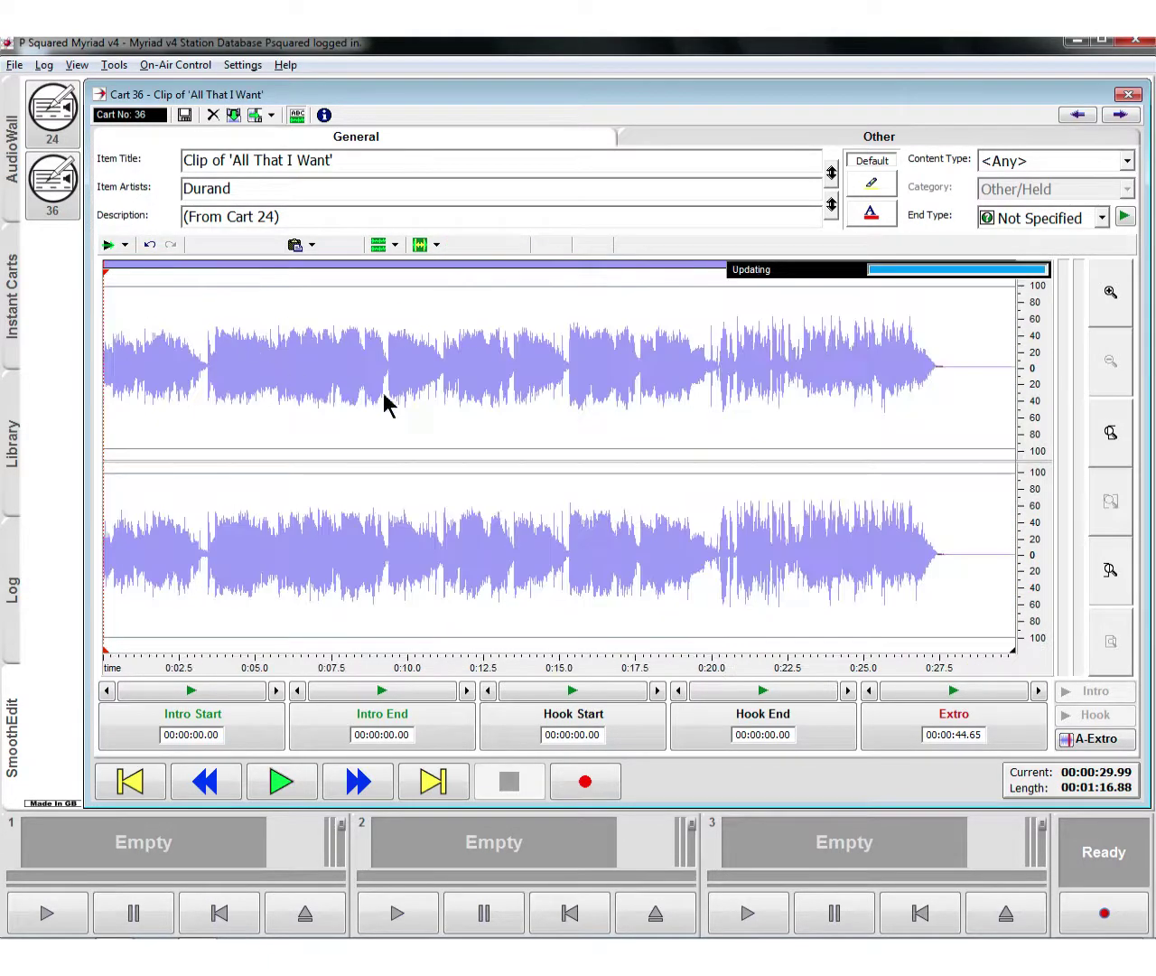
- Mix-paste the cut audio at about 0:27.23 with original and pasted levels at 50%, and audition it from about 0:26.49
click(932, 406)
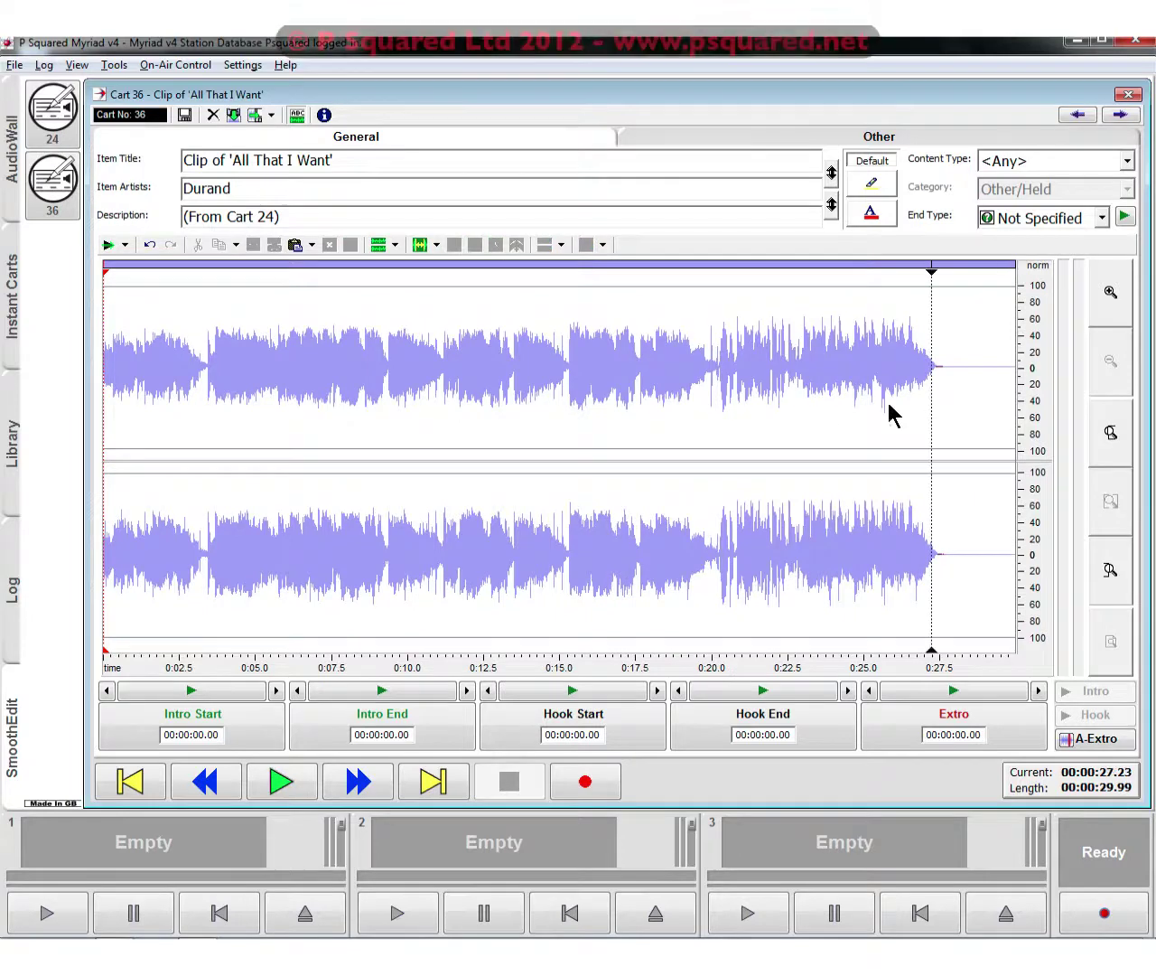
click(311, 244)
click(319, 291)
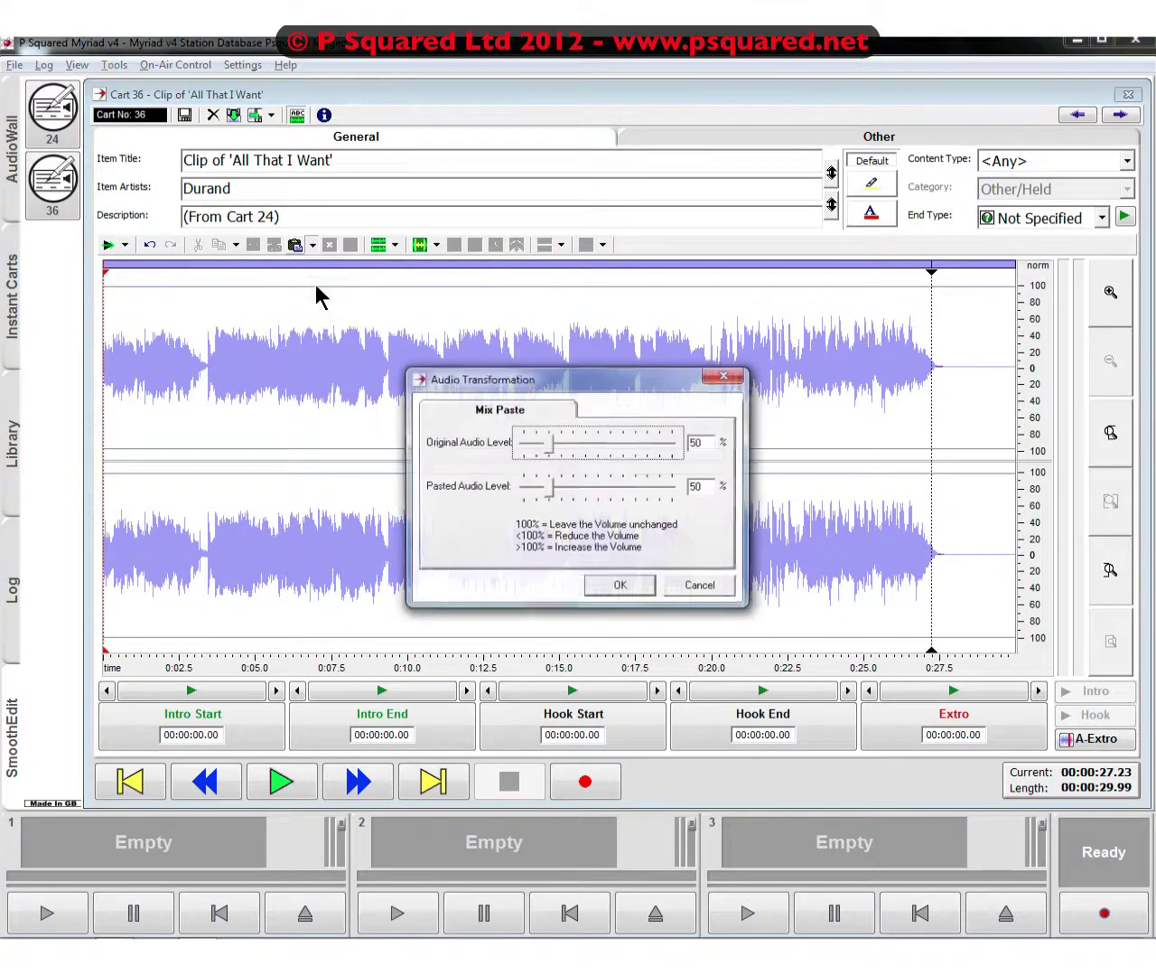
click(621, 586)
click(908, 411)
key(space)
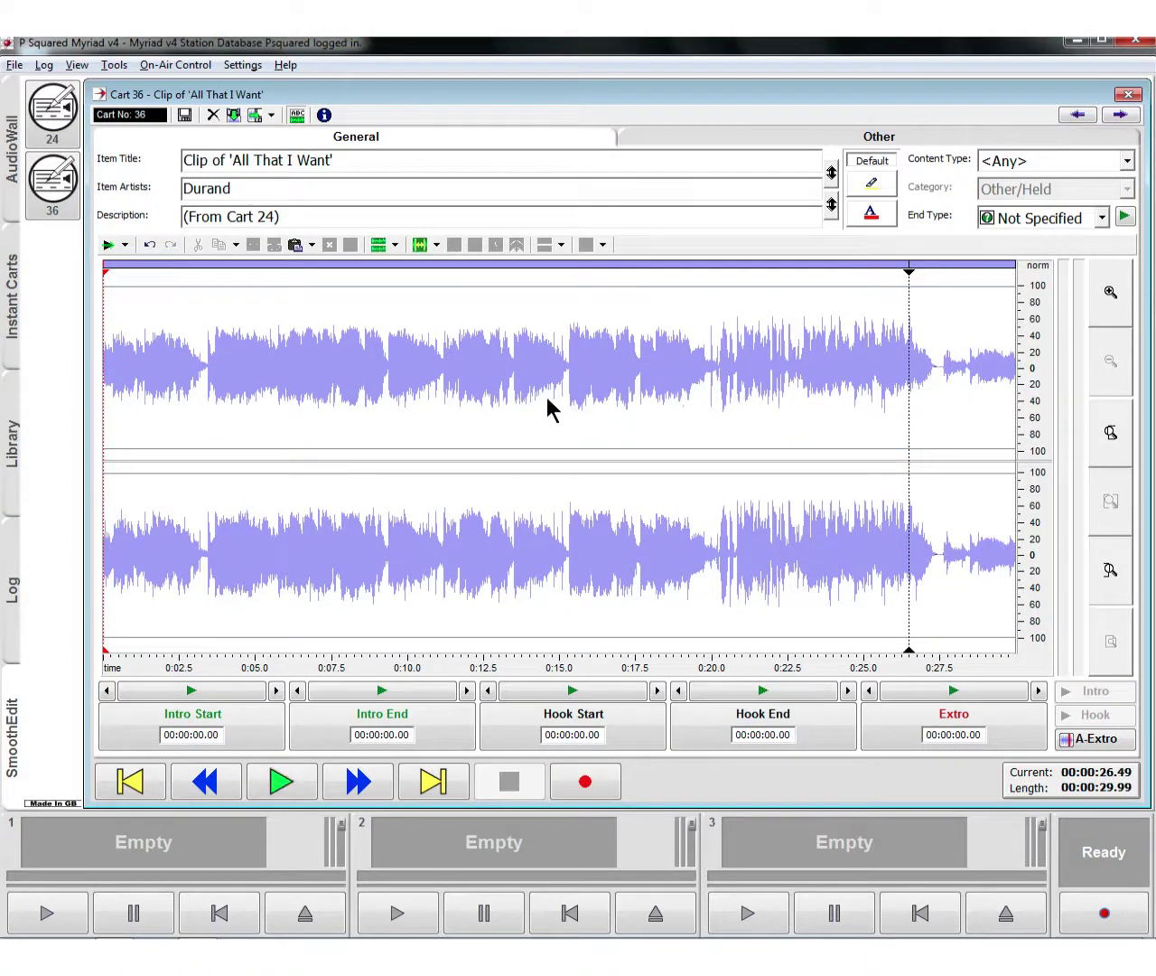
click(748, 523)
click(1097, 442)
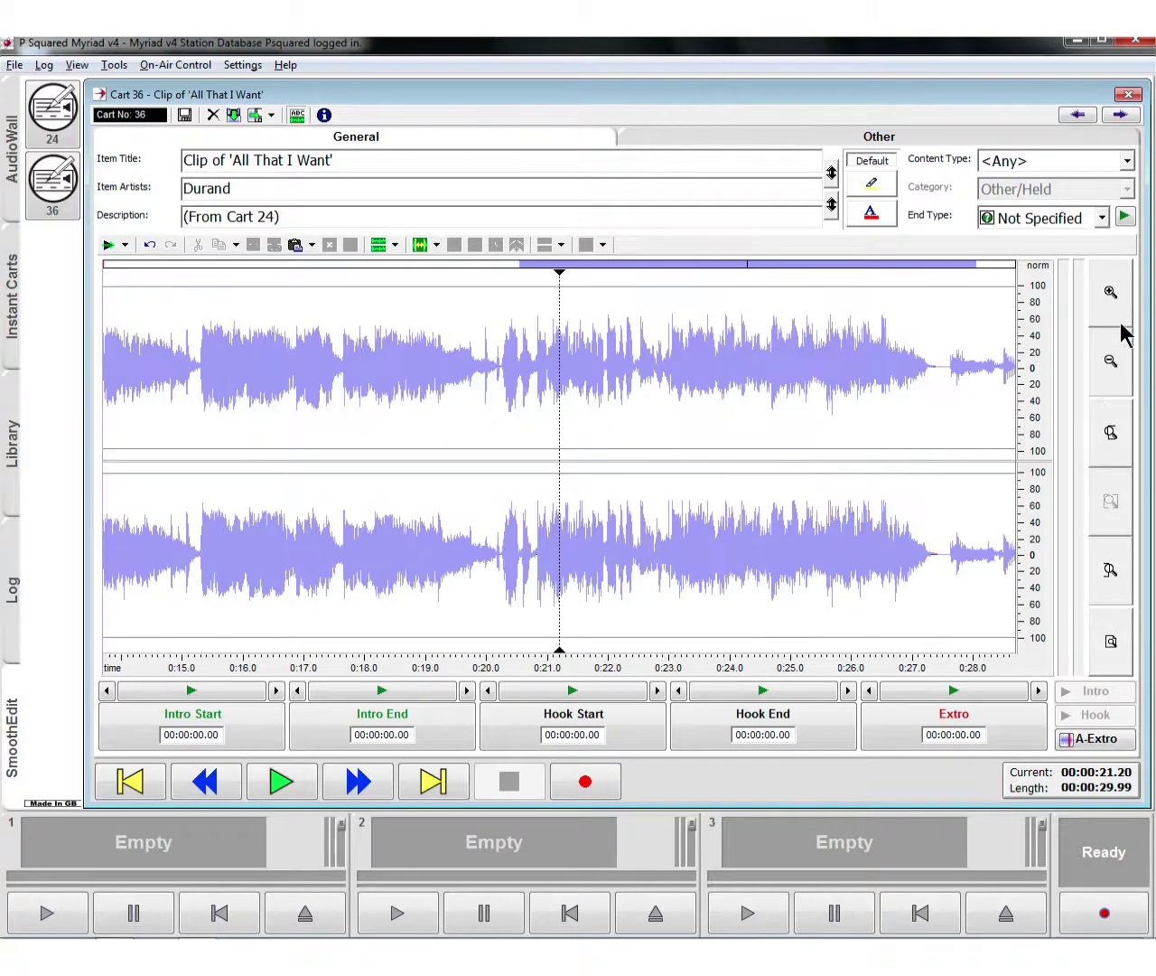
click(1119, 647)
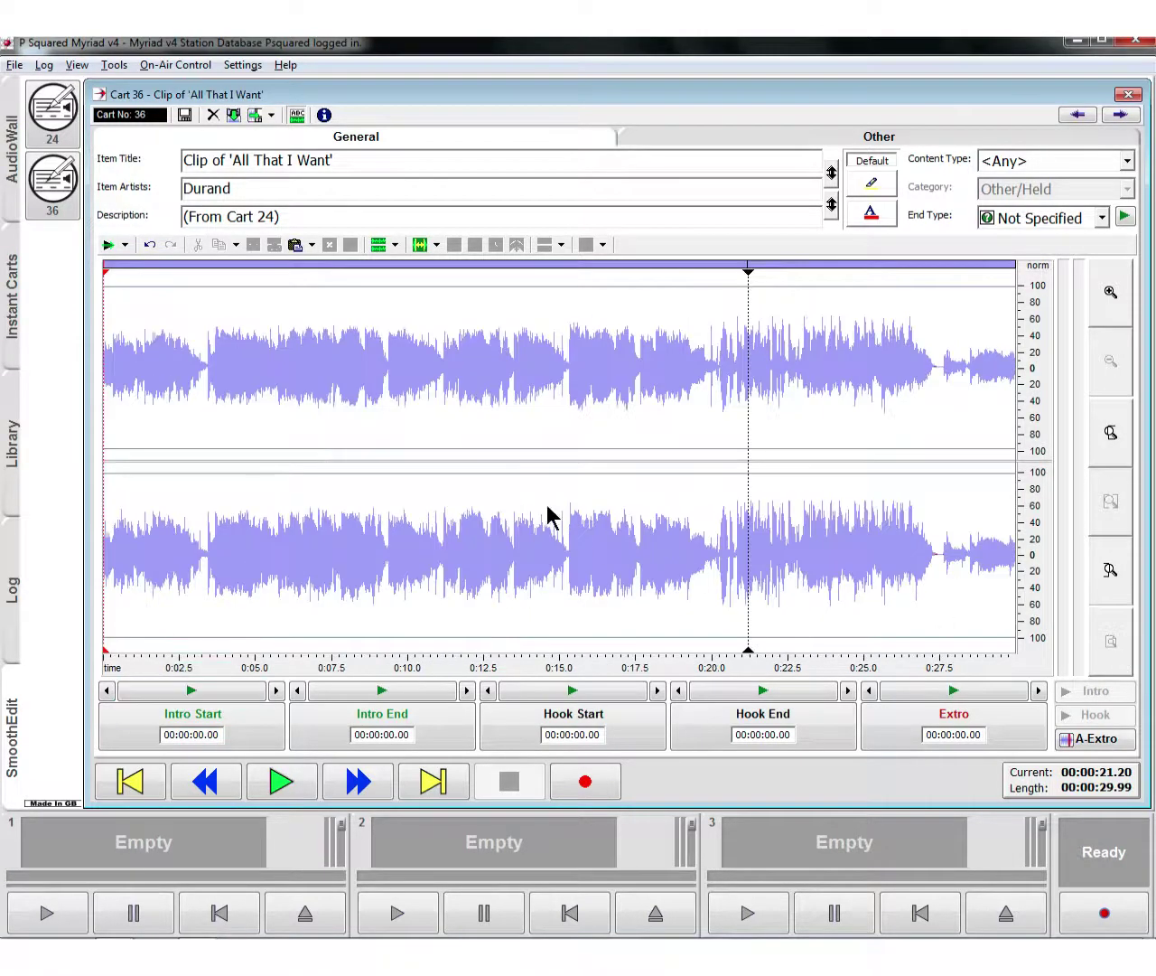
click(514, 456)
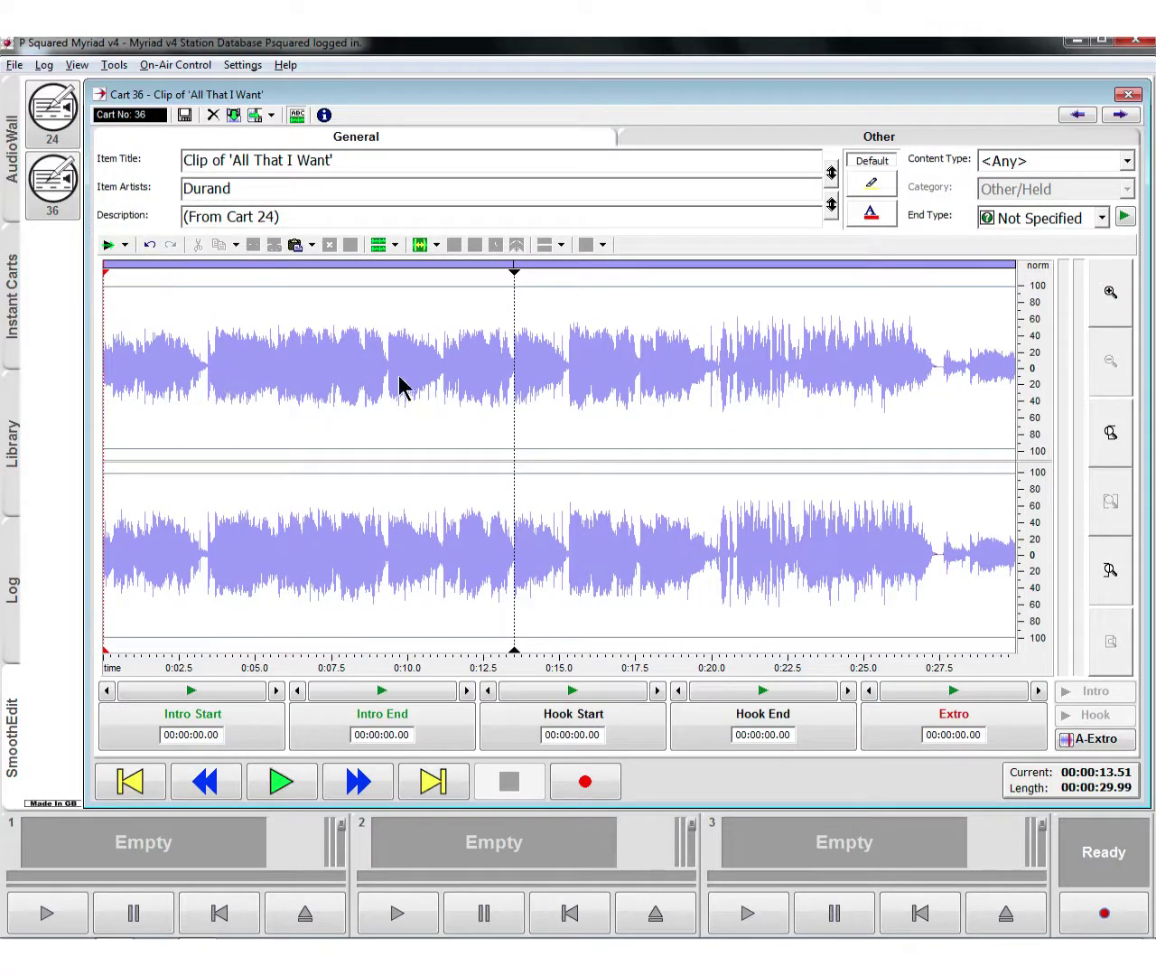
- Highlight the audio from about 0:03.44 to 0:09.4, review the options for exporting the section as a WAV file, and cancel the export
drag(208, 443, 391, 439)
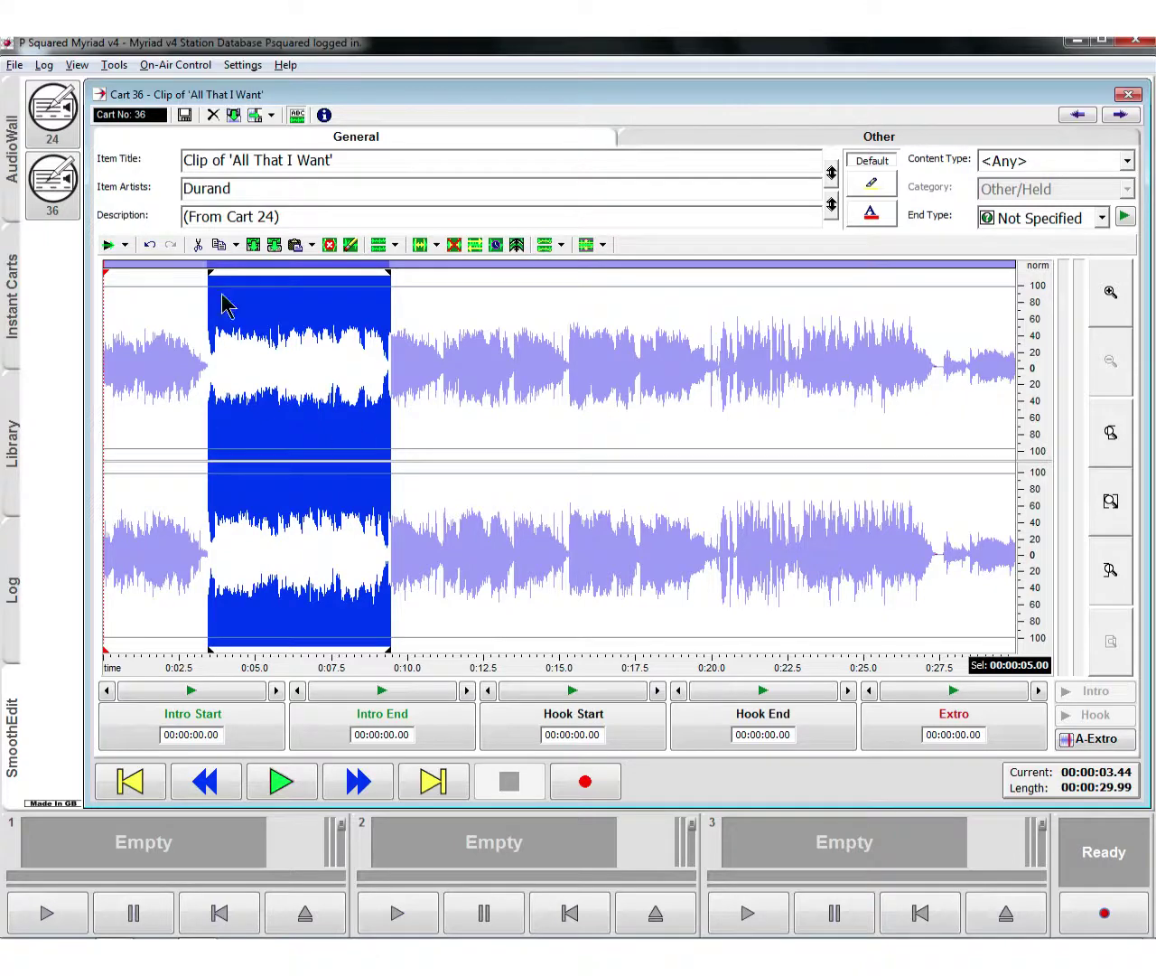
click(253, 244)
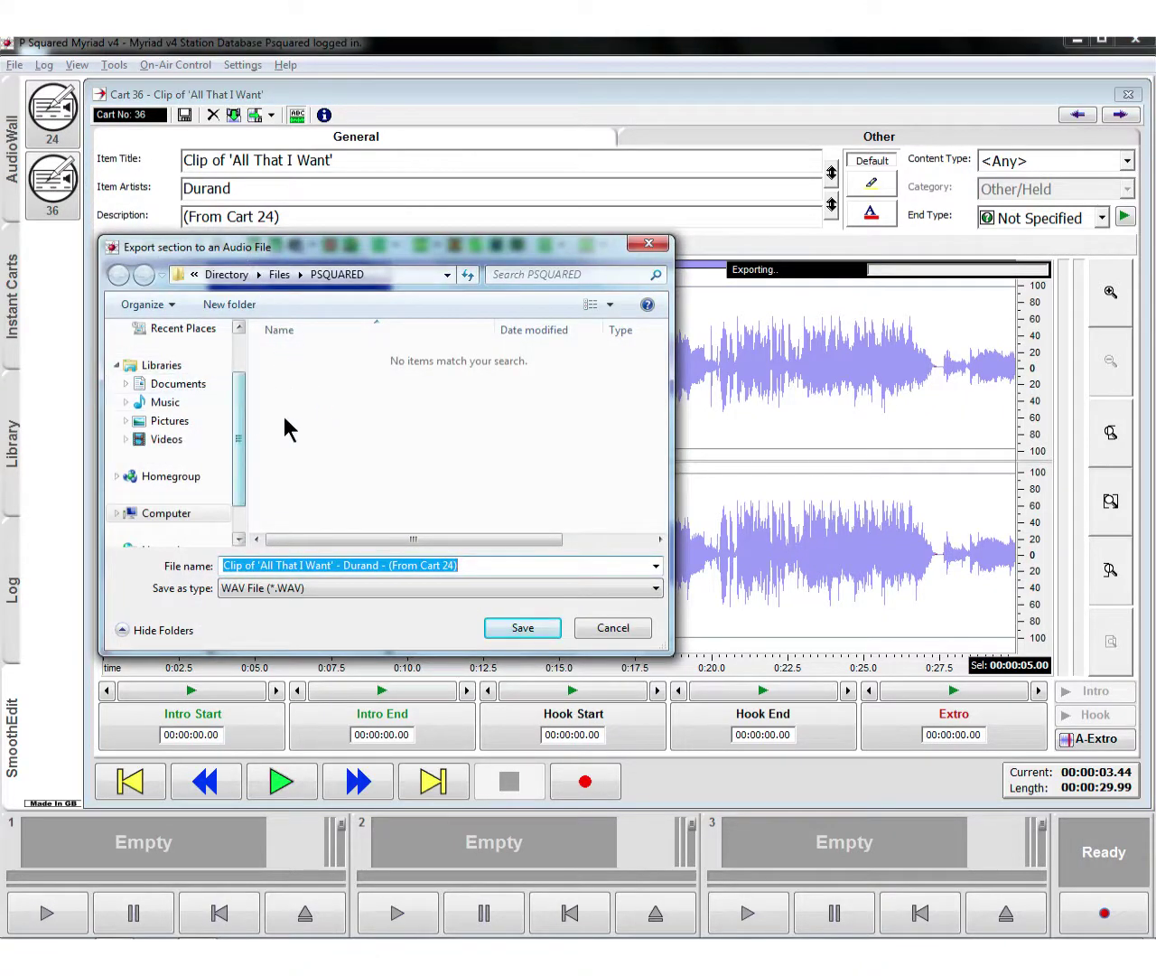
click(613, 627)
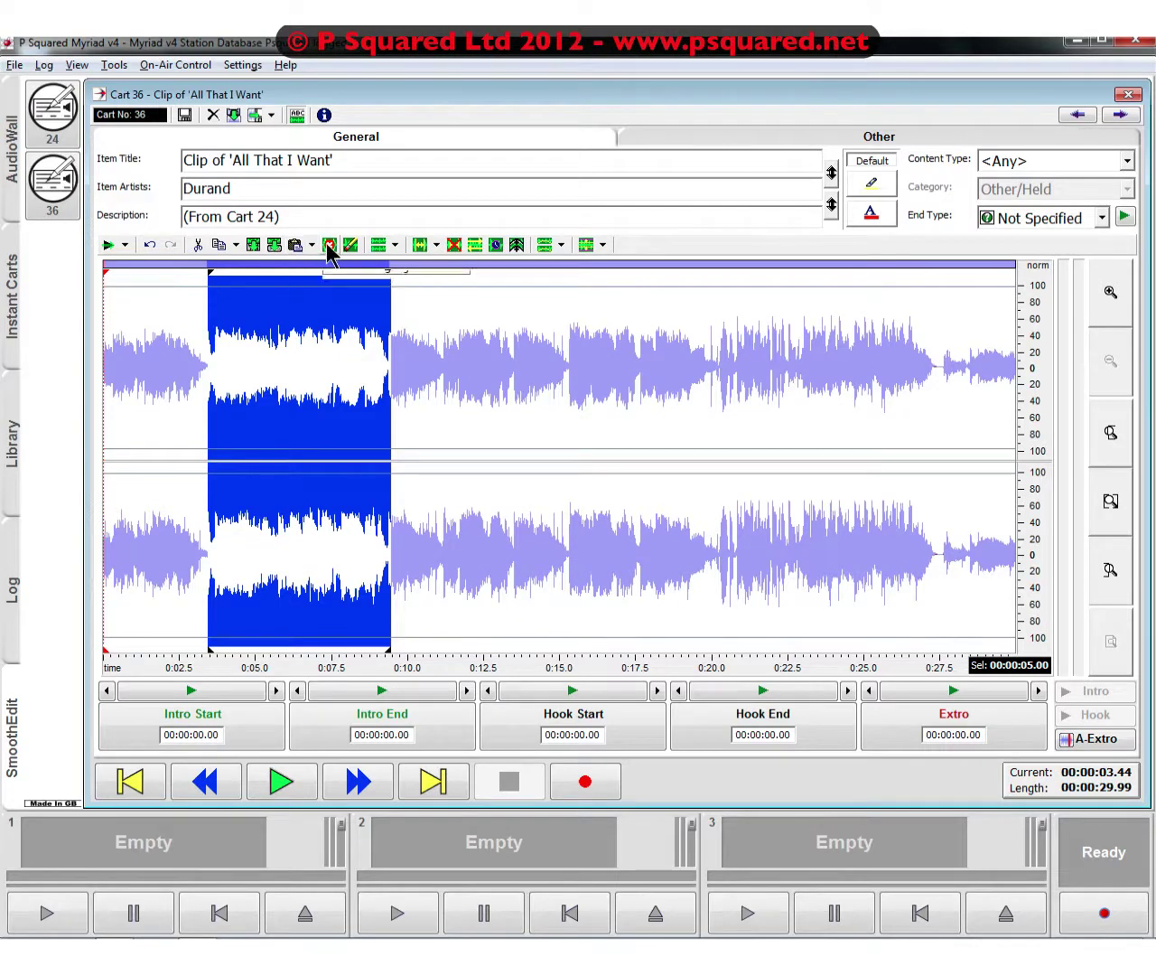
click(439, 438)
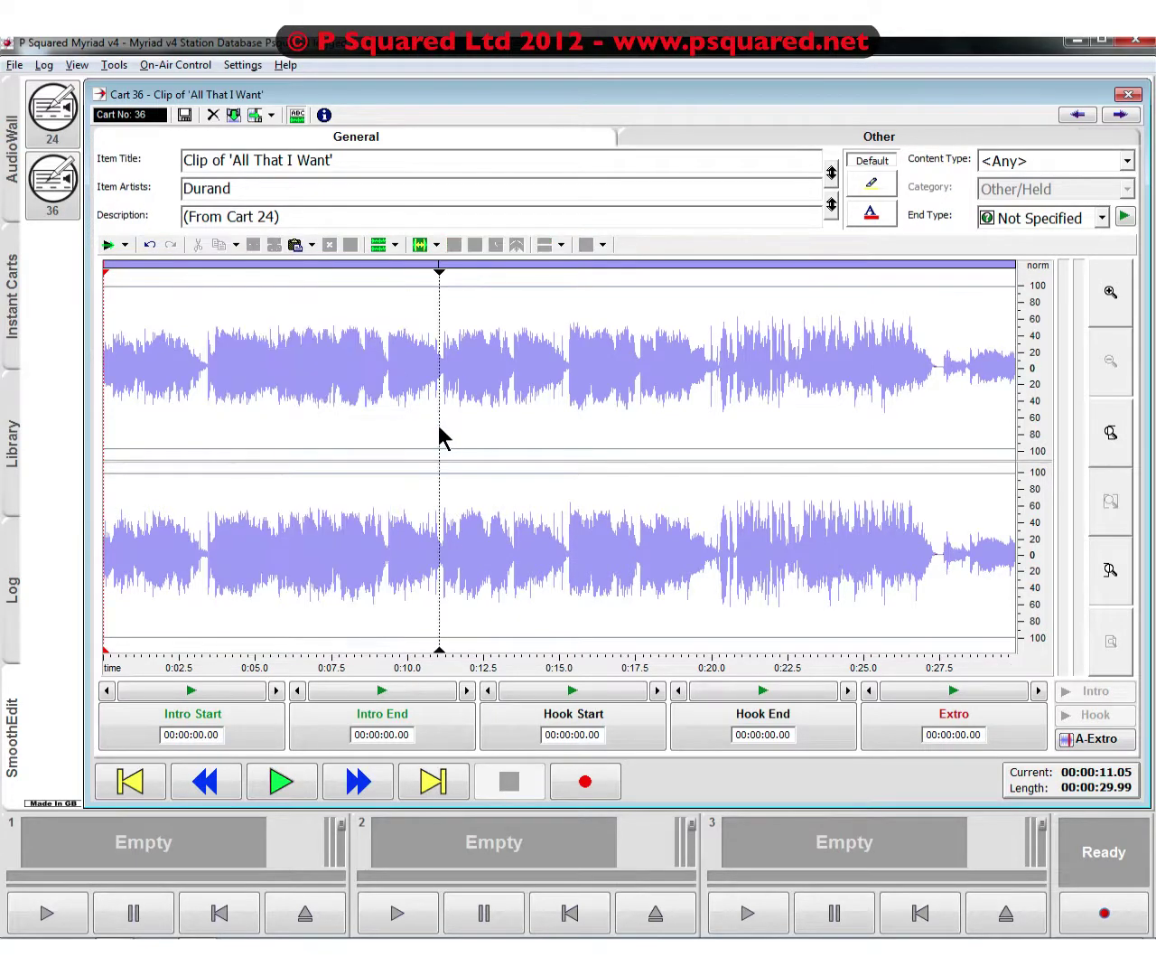
drag(424, 408, 550, 407)
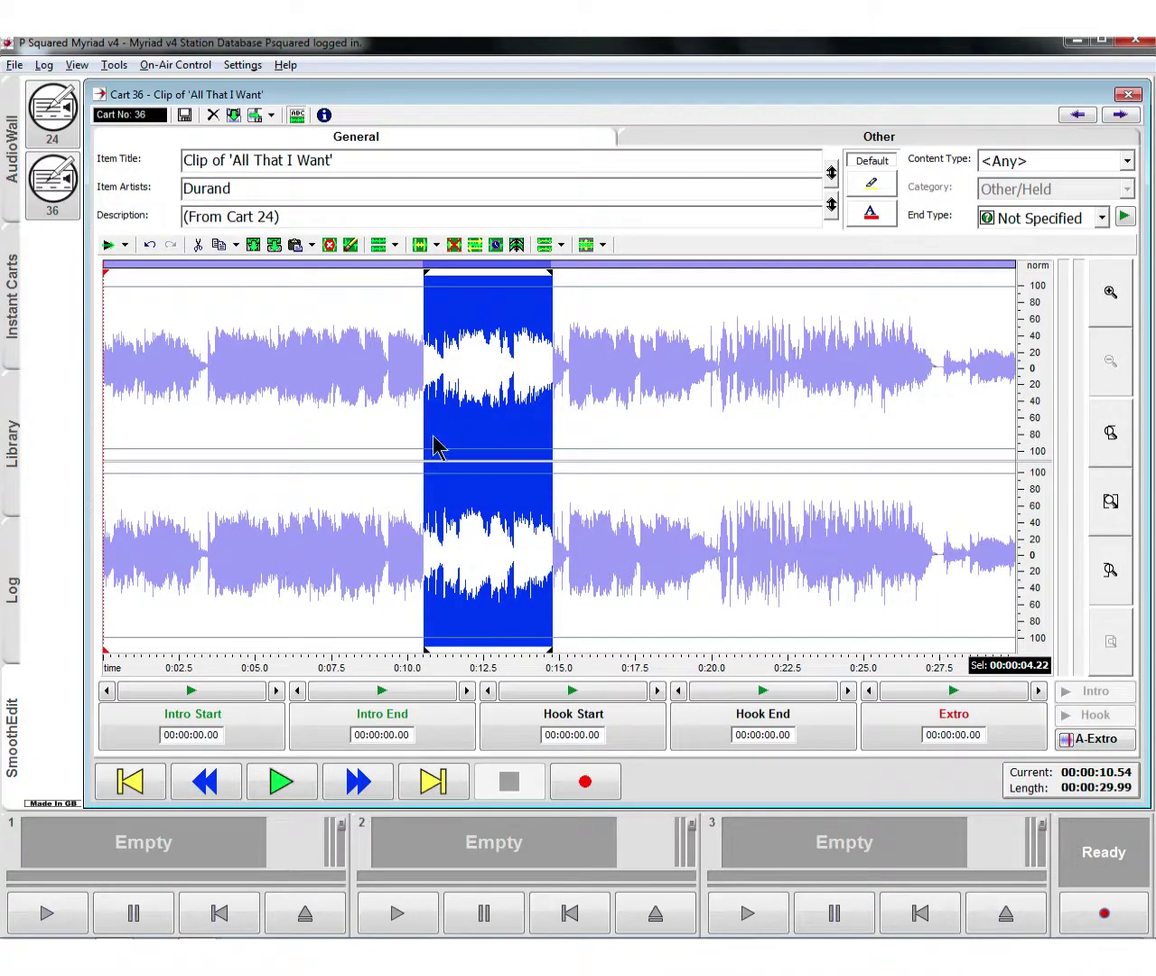
click(389, 440)
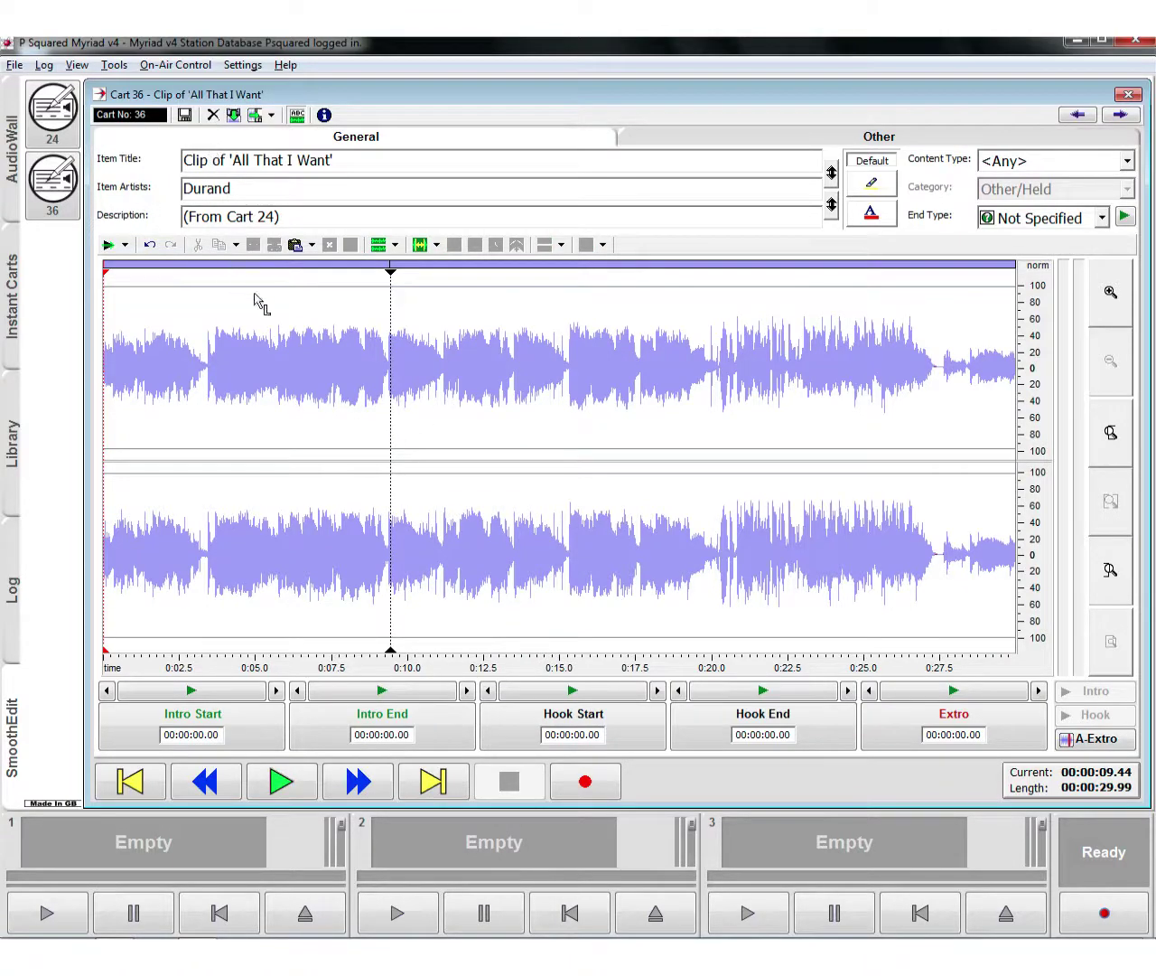
click(521, 315)
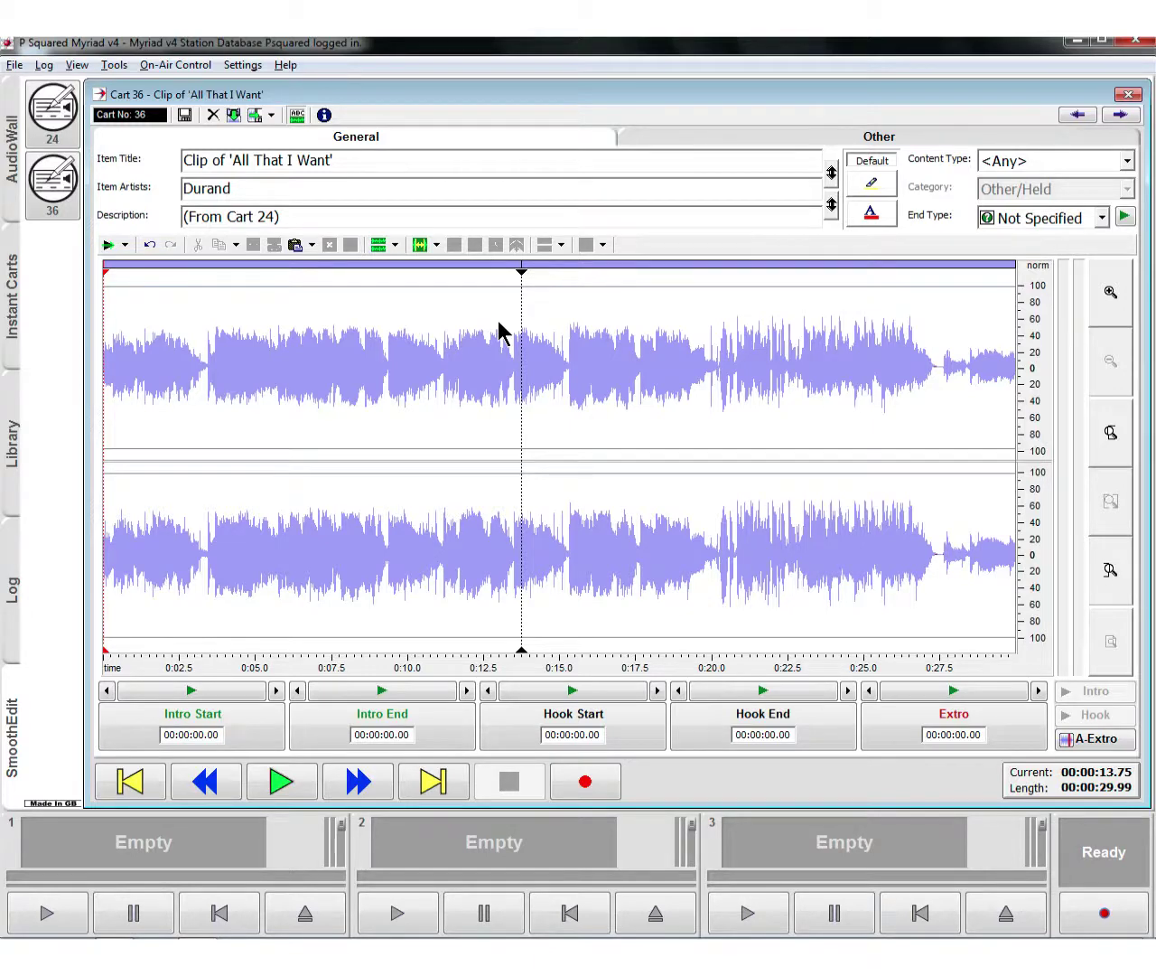
- Select the clip's entire audio and review the Peak Normalise options without applying them
double_click(604, 343)
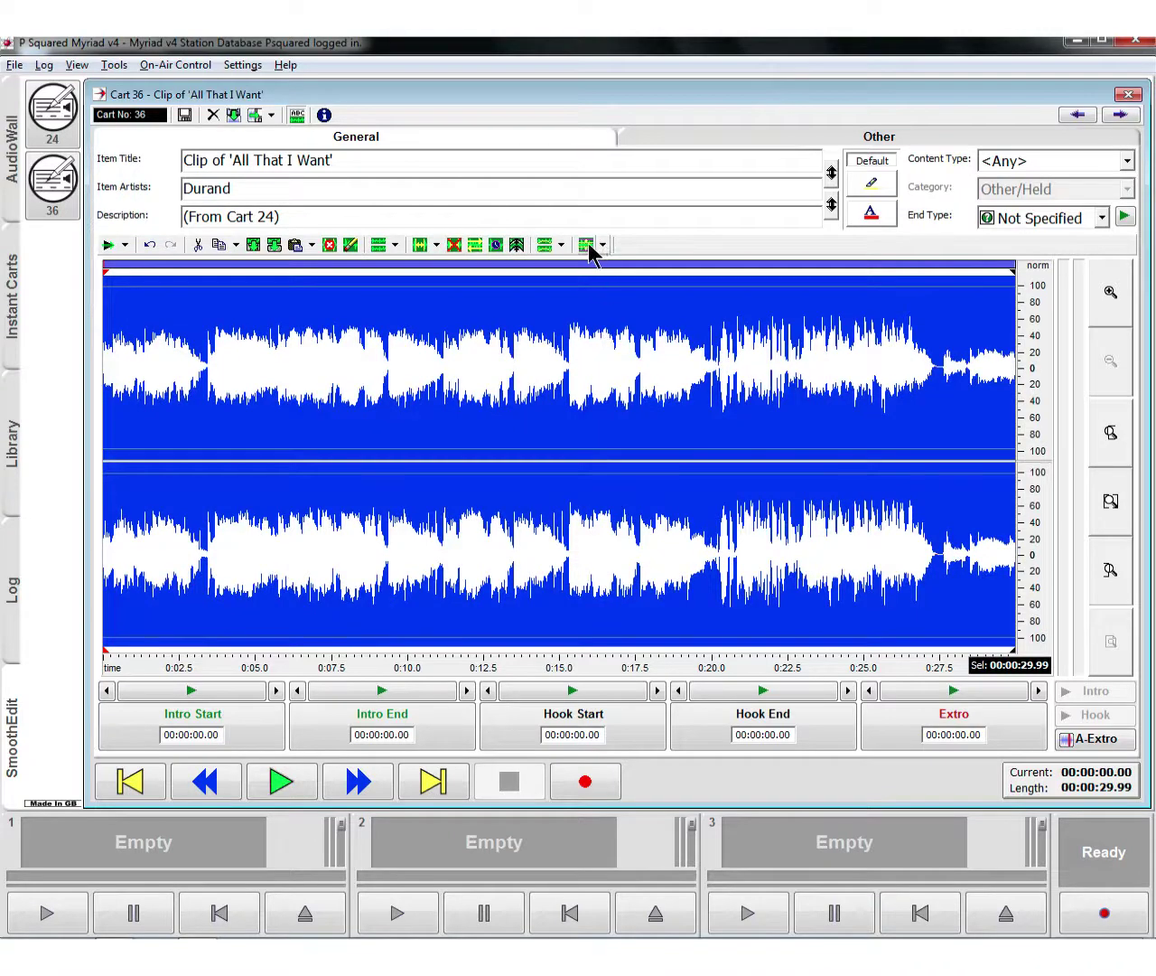
click(586, 245)
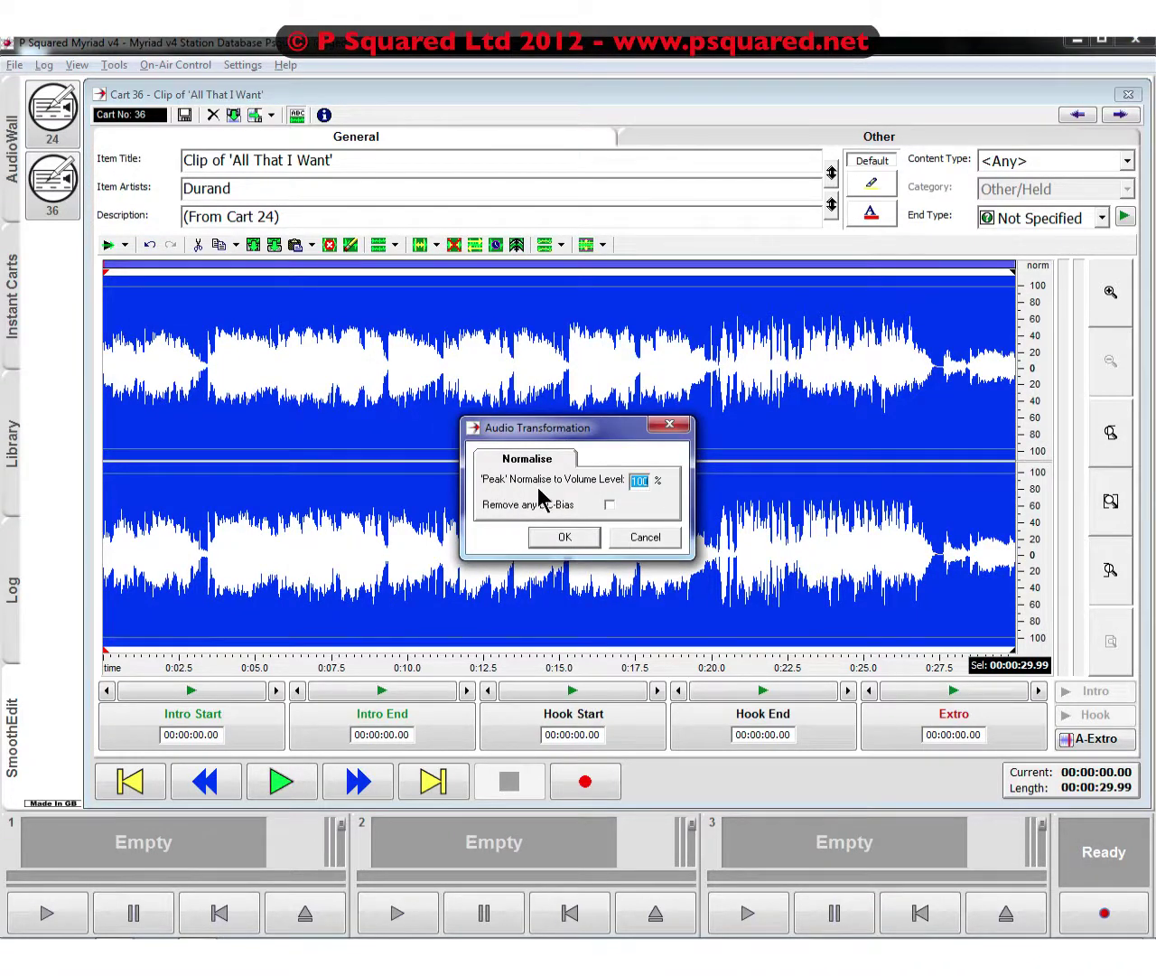
click(643, 539)
- Compare the Peak and RMS import normalisation options in the Global Audiowall Settings
click(247, 68)
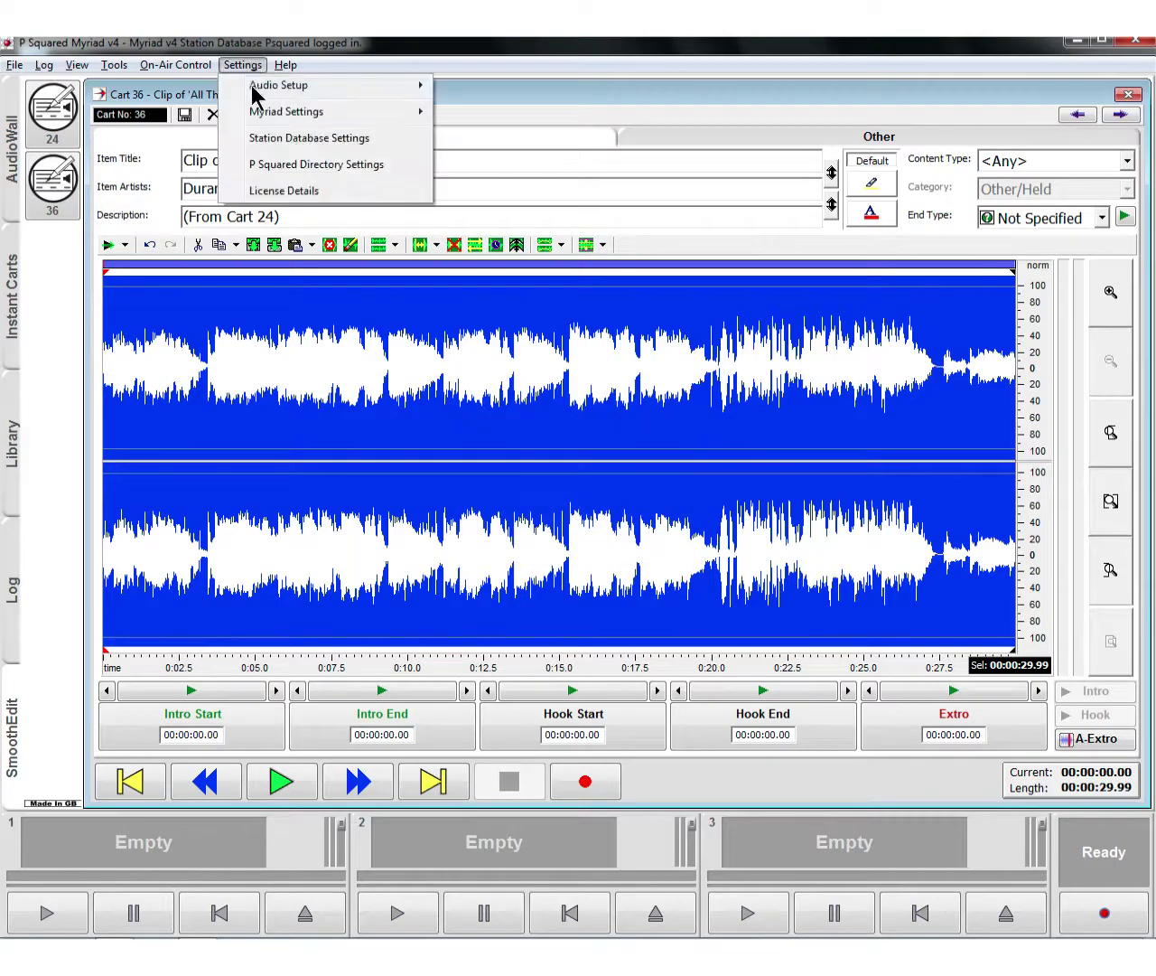
mouse_move(254, 91)
click(493, 112)
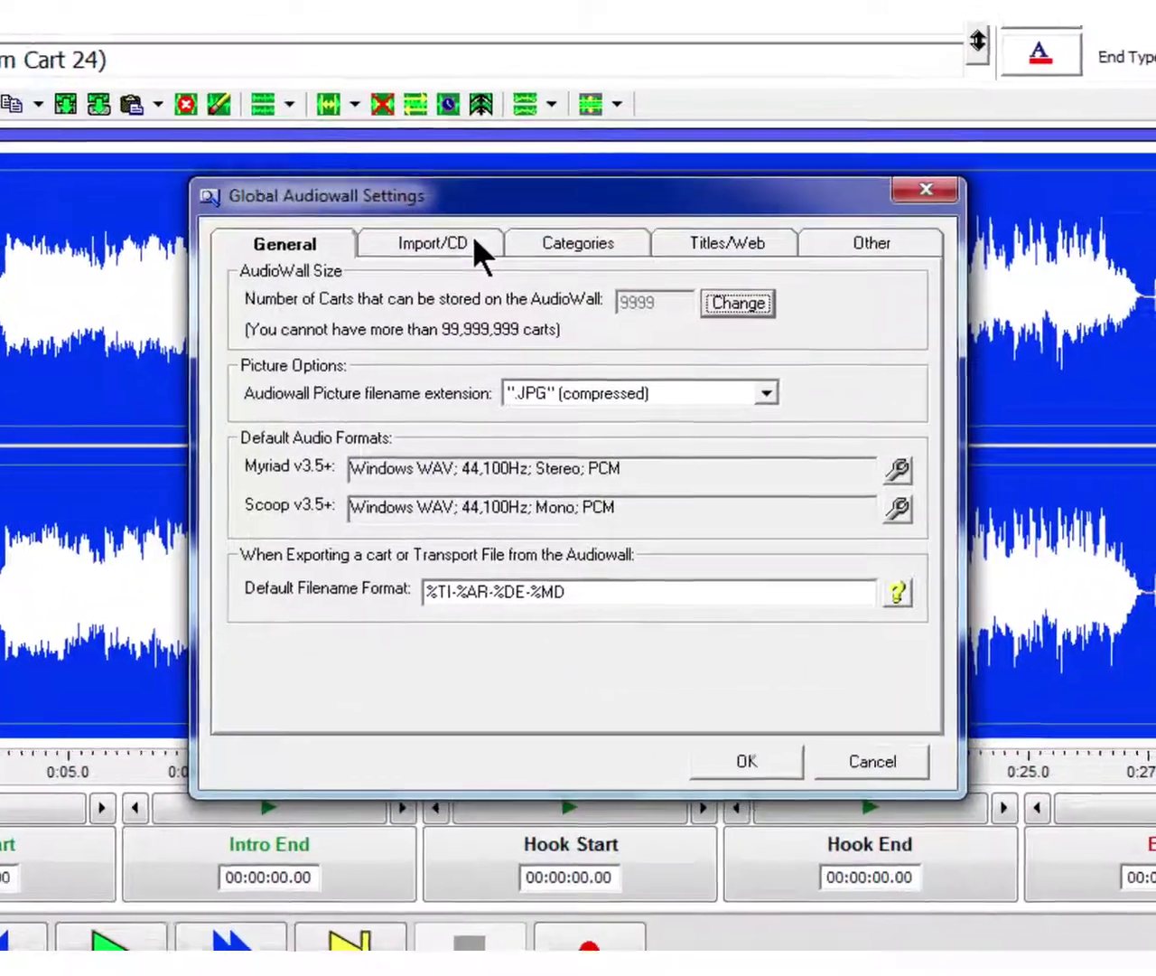
click(470, 242)
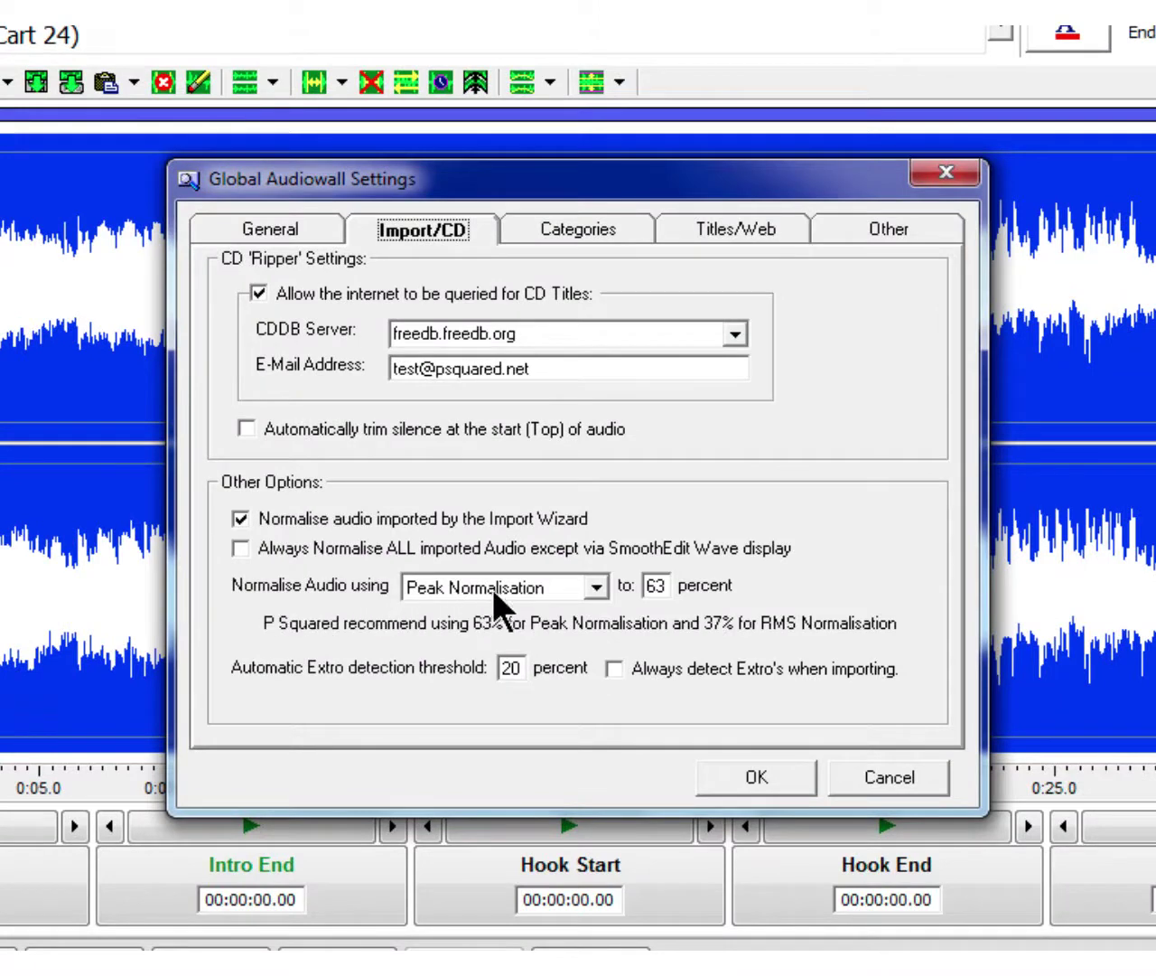
click(595, 588)
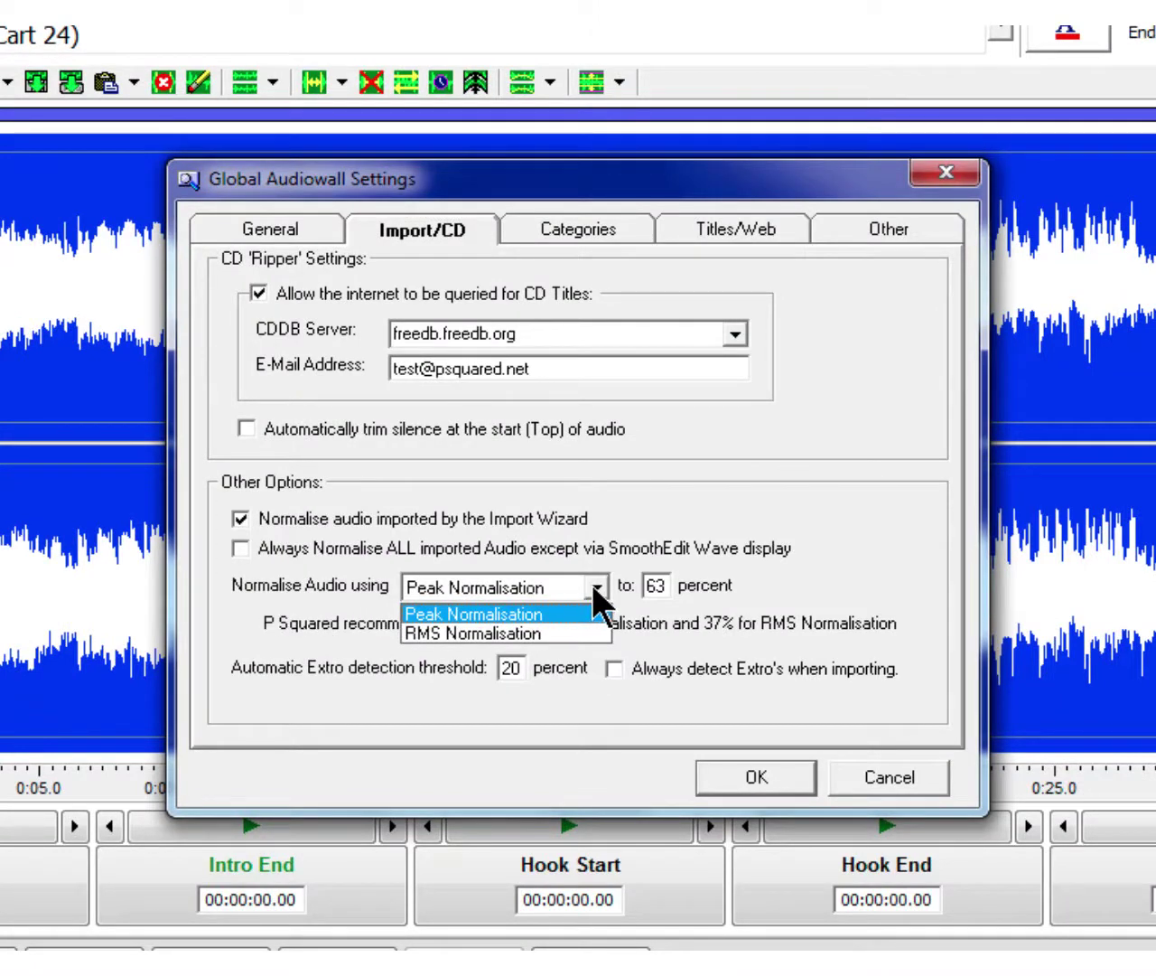
click(573, 632)
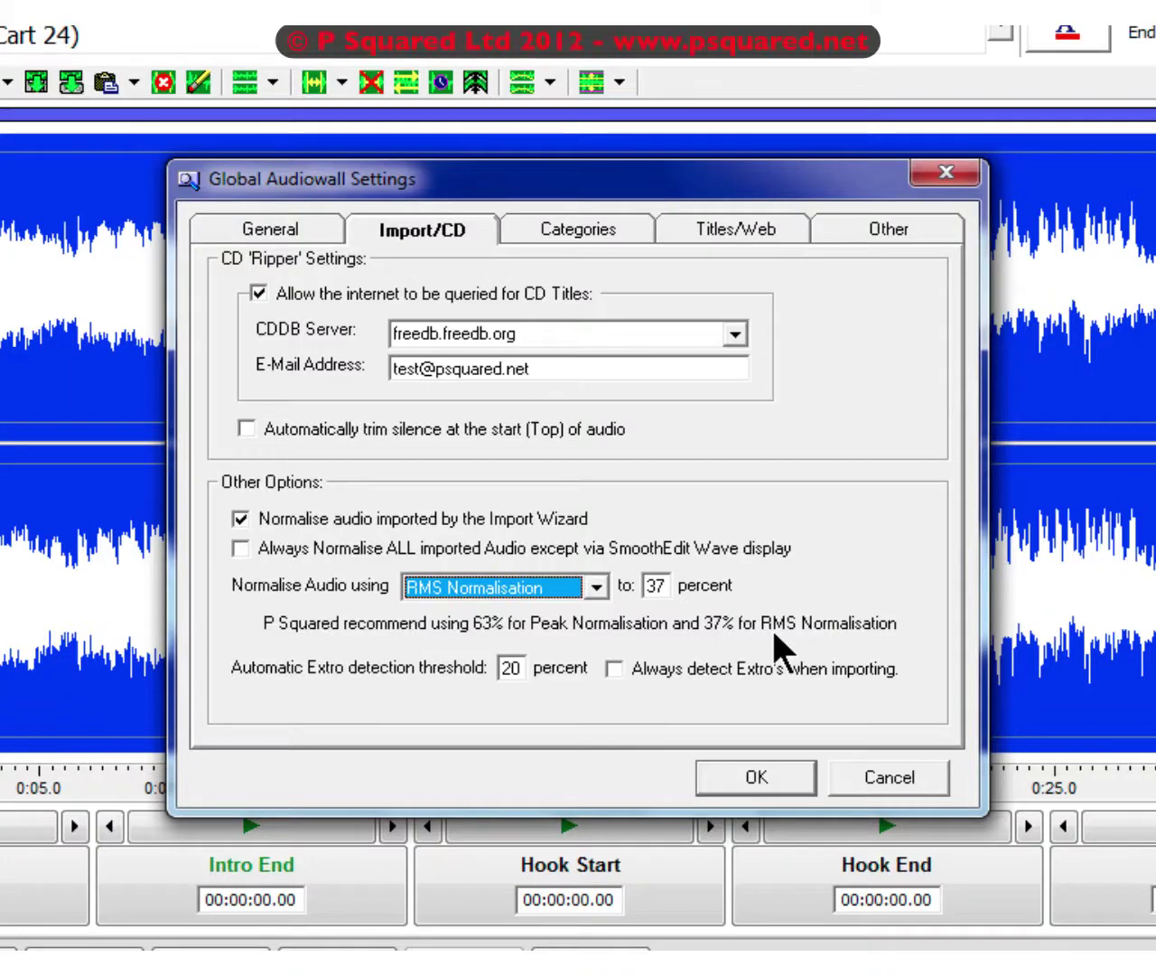
click(595, 588)
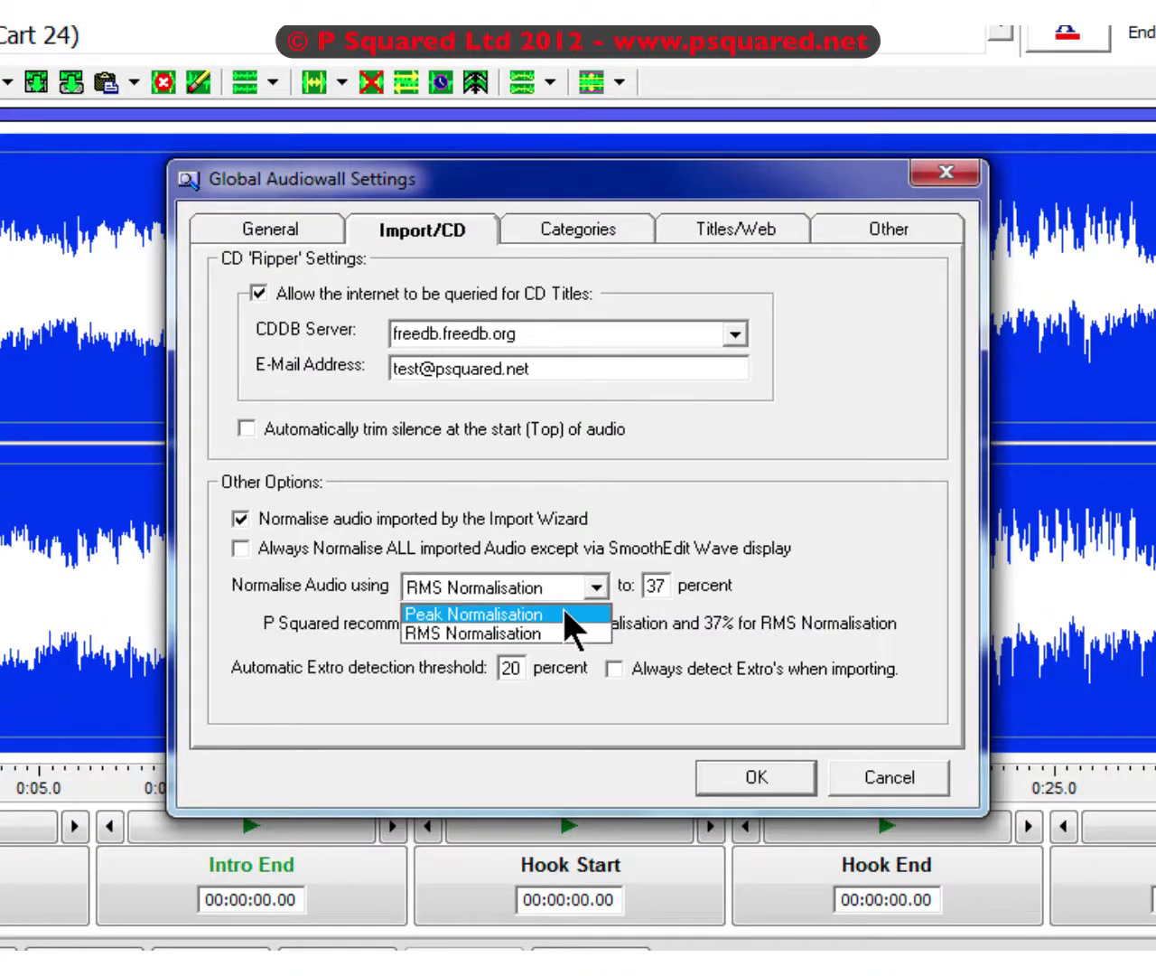
click(562, 613)
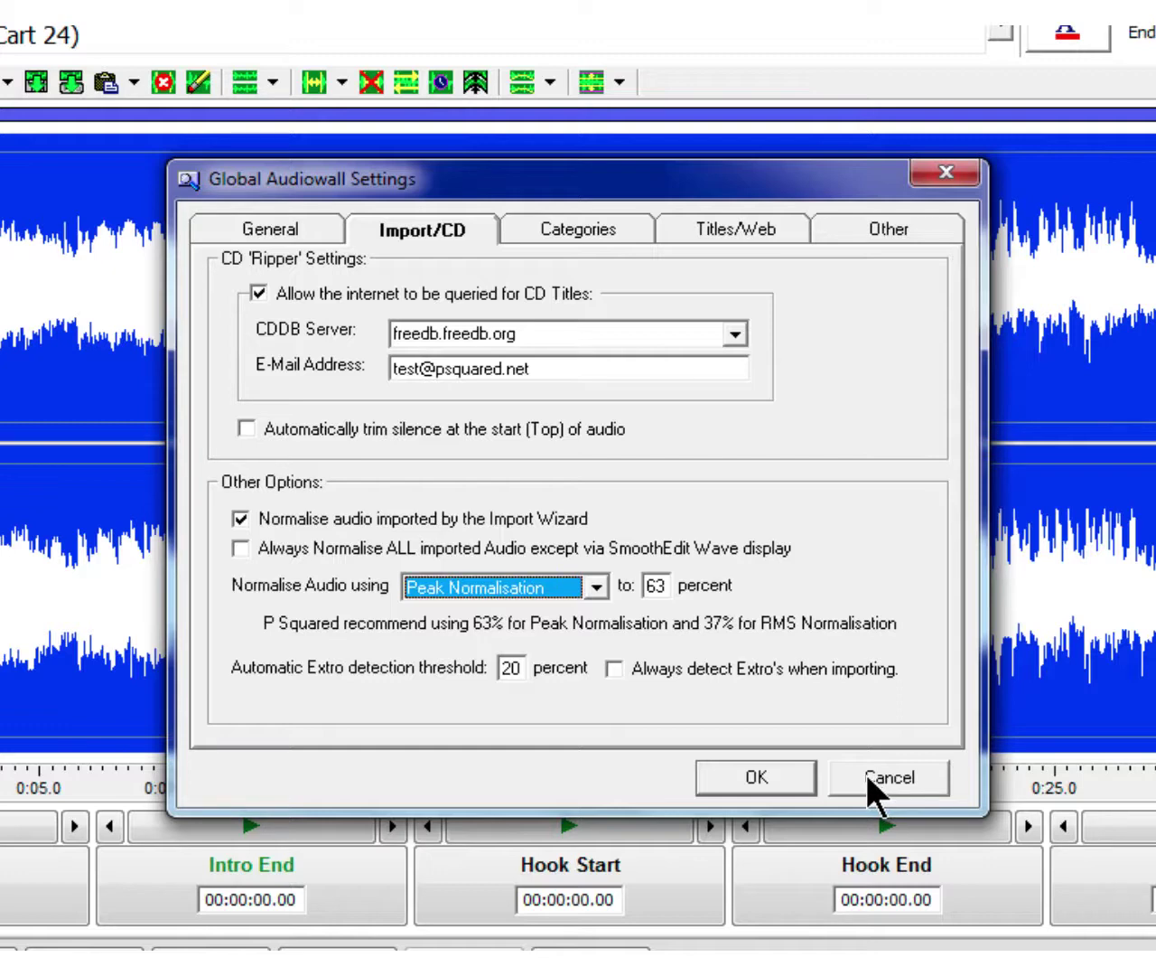
- Review the music categories, custom field titles, web addresses and general options in the Global Audiowall Settings, and discard any changes
click(569, 221)
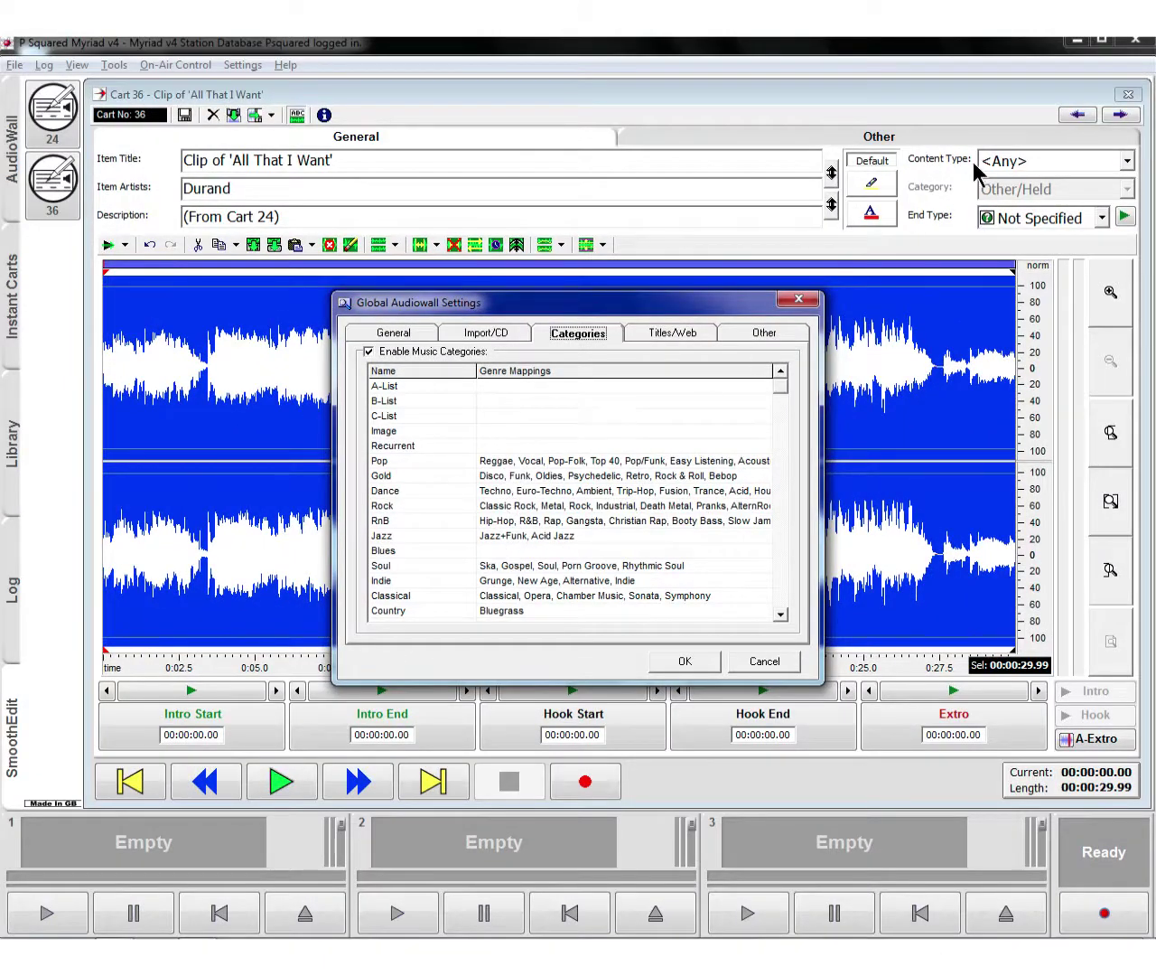
click(672, 331)
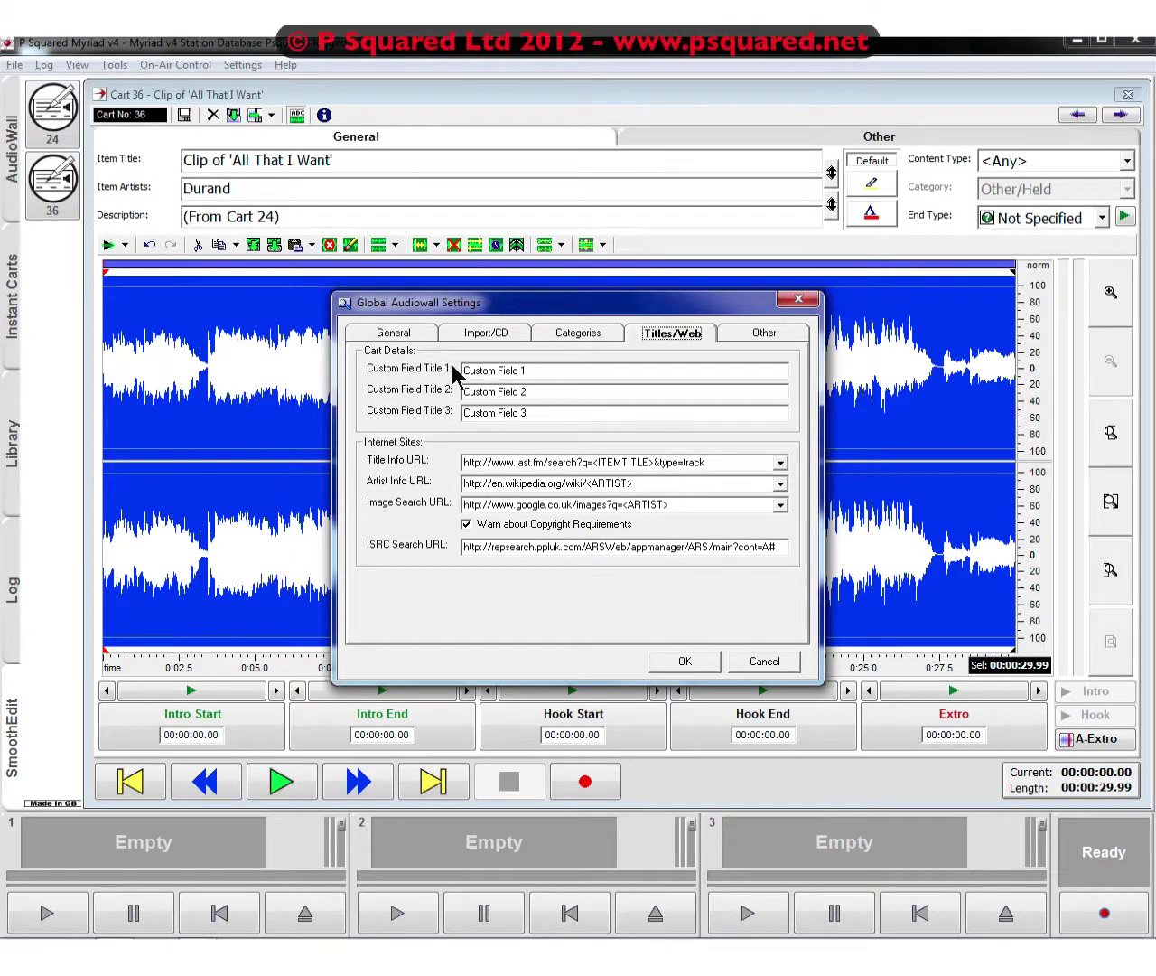
click(411, 337)
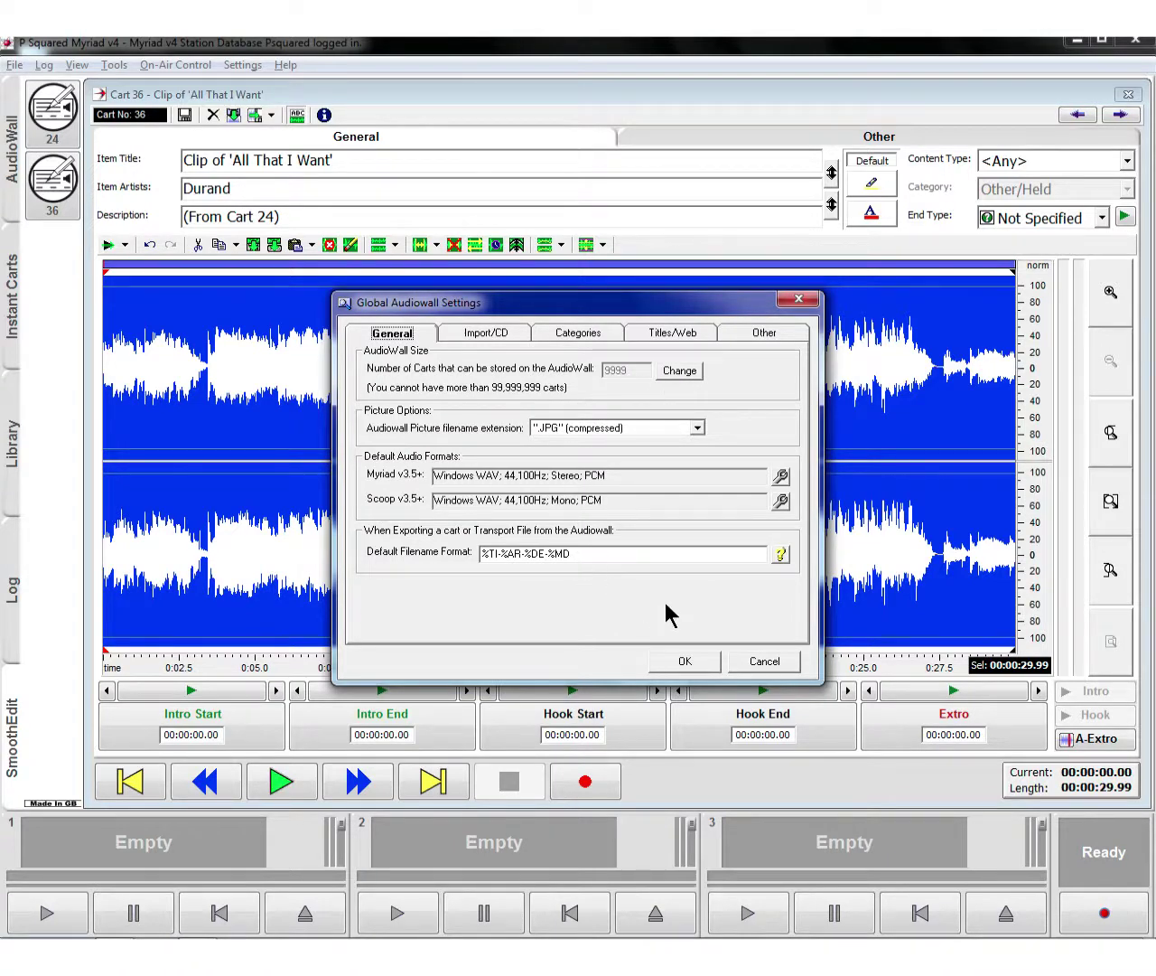
click(765, 667)
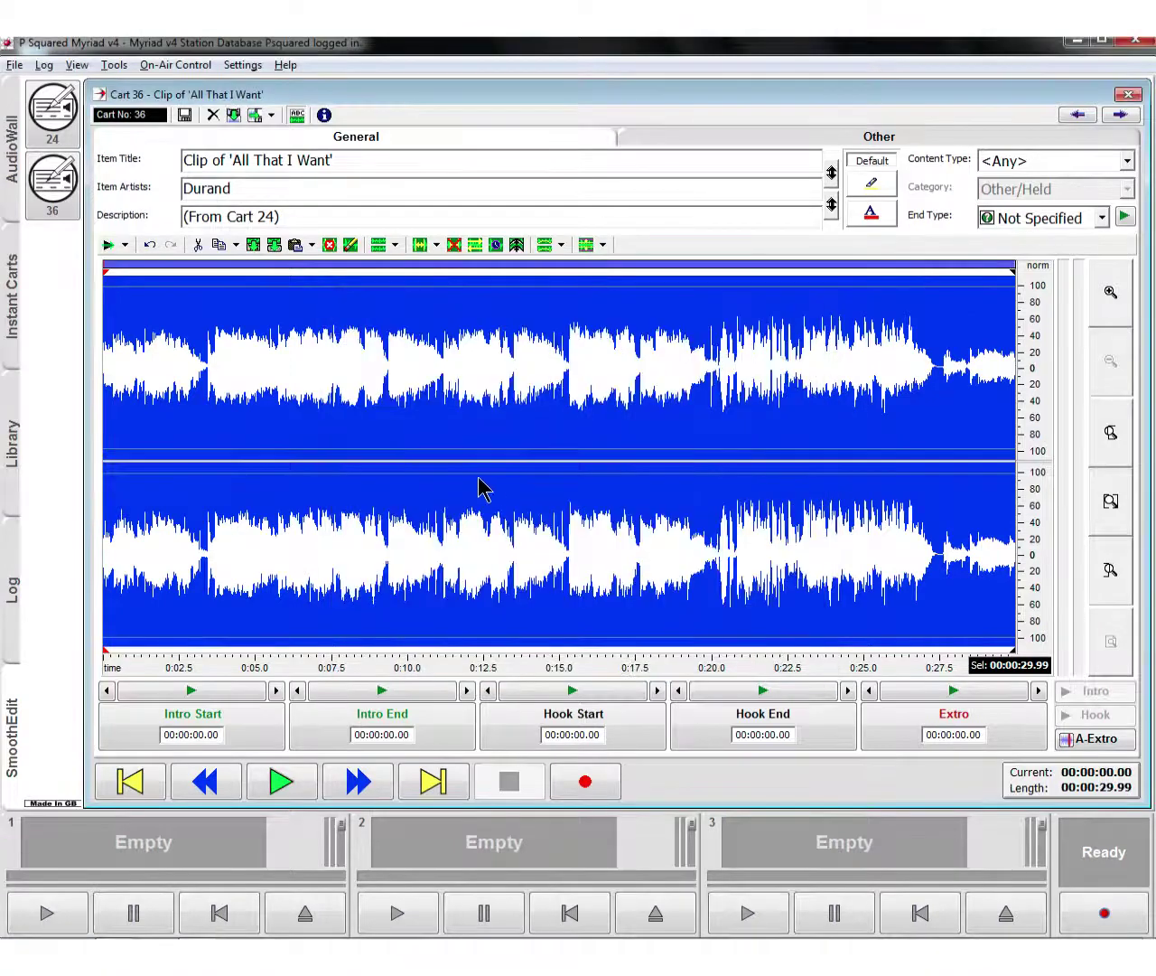